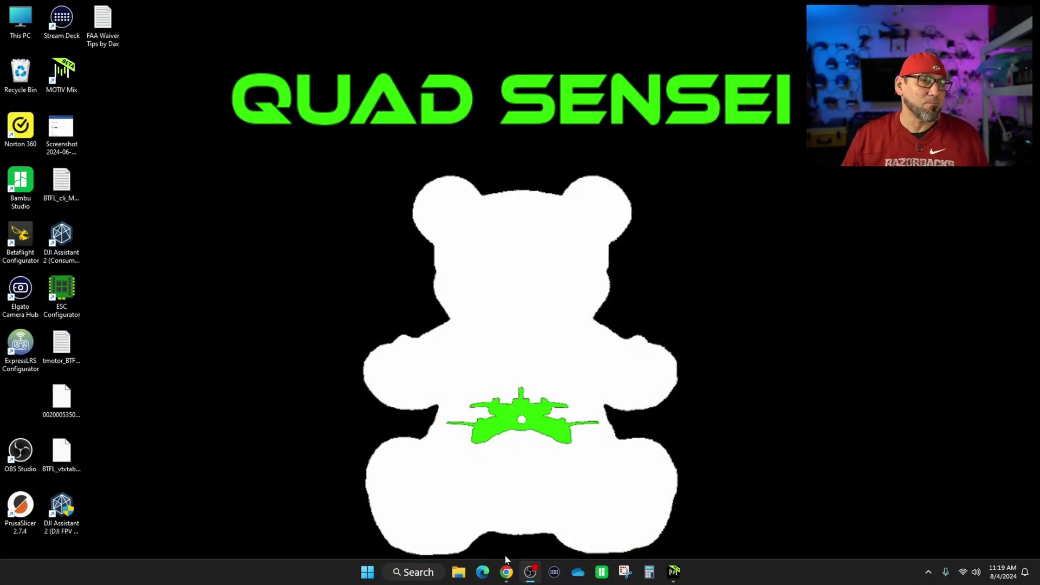
# Step: Open Chrome and go to the FAADroneZone site via the 'faa' address suggestion
pyautogui.click(503, 575)
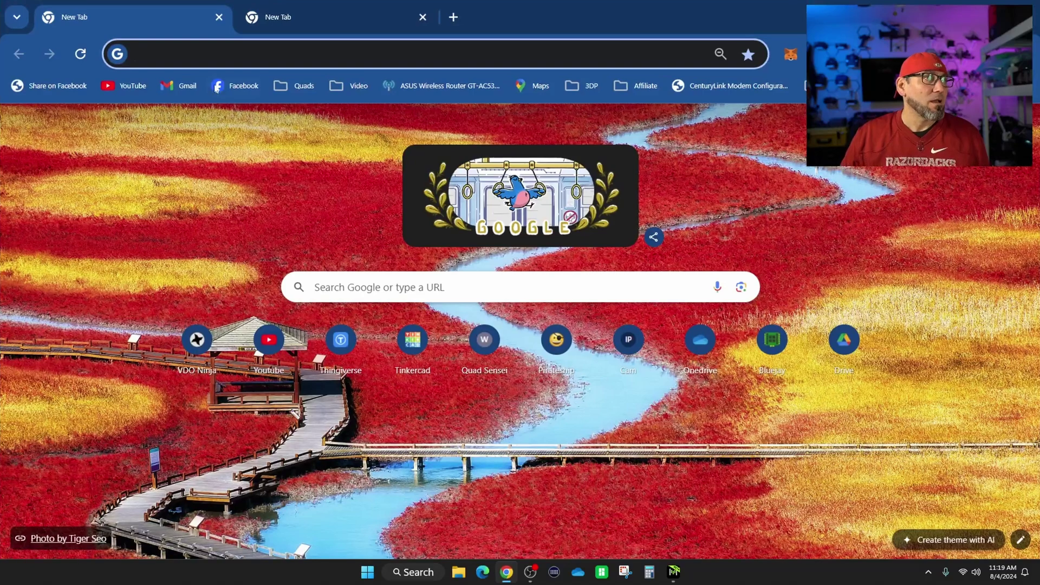
pyautogui.click(244, 53)
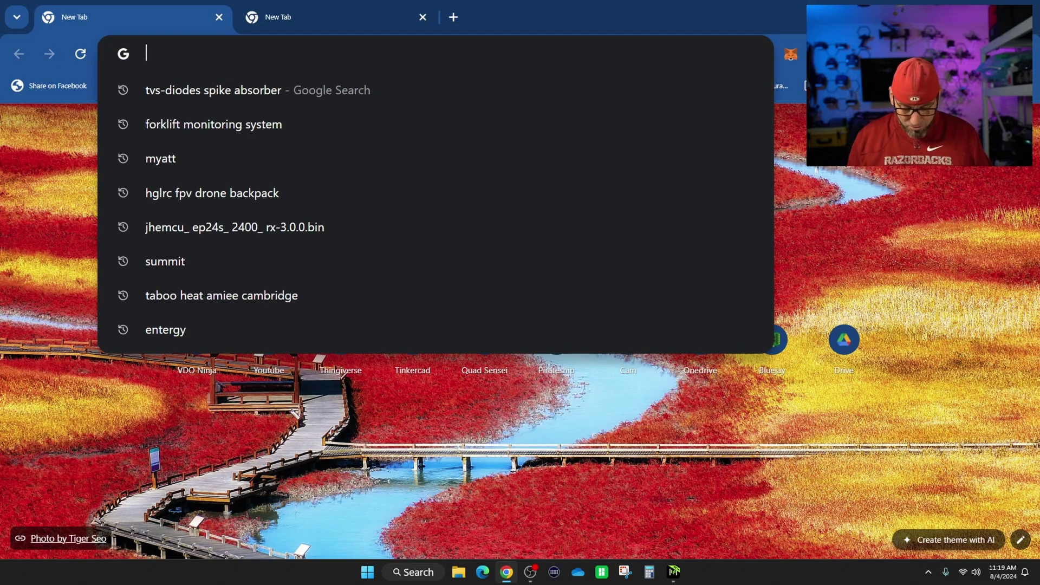
pyautogui.write('faa')
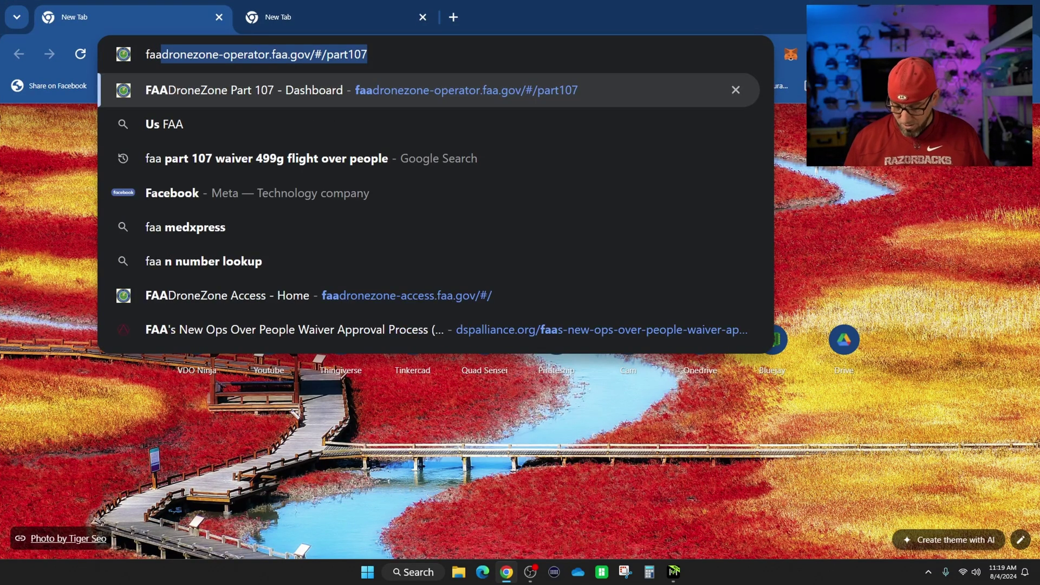
pyautogui.press('Return')
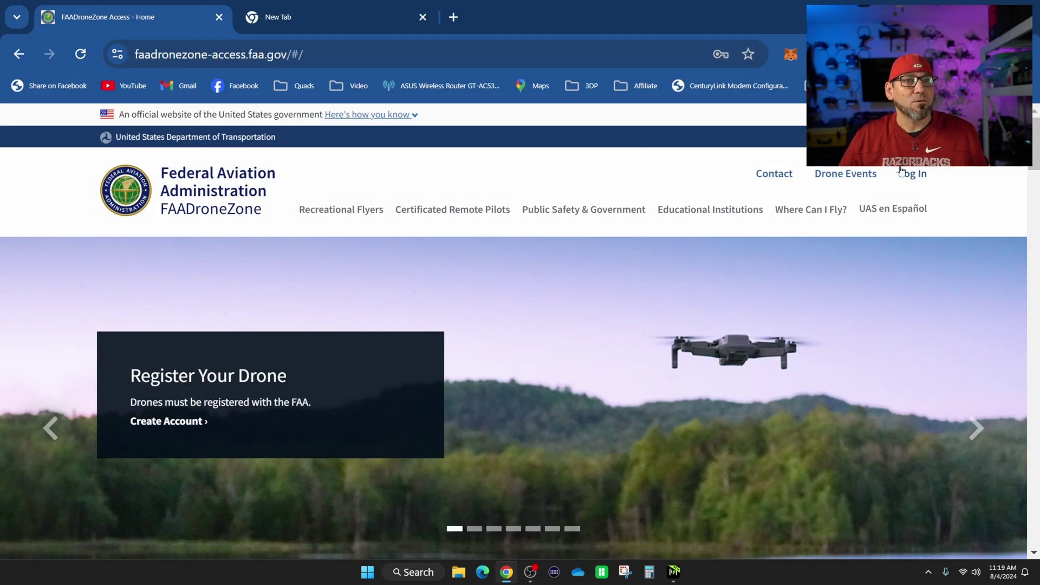
# Step: Log in with the saved account and launch the Drone Owners and Pilots dashboard
pyautogui.click(901, 173)
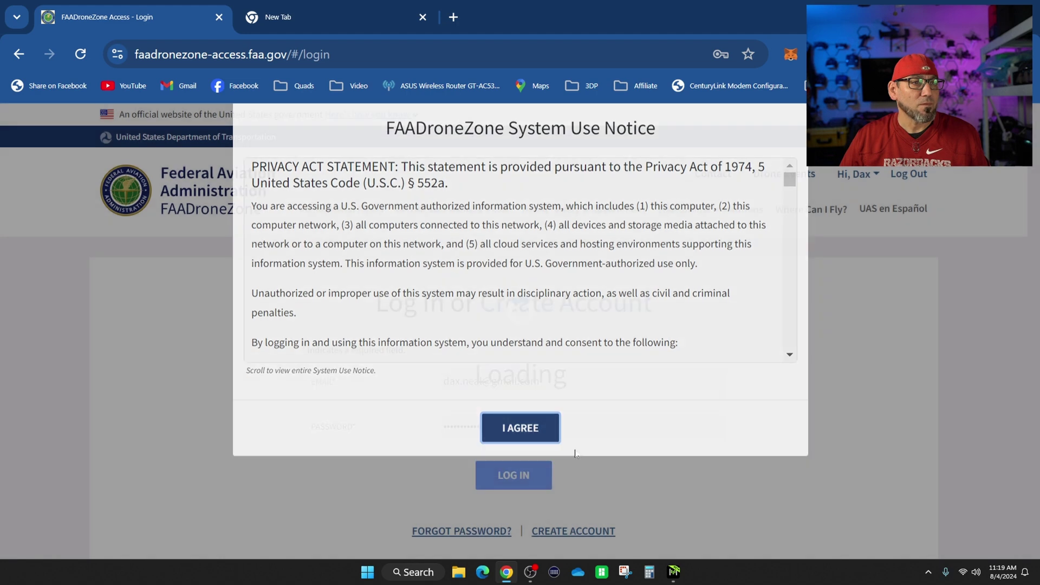
pyautogui.click(521, 449)
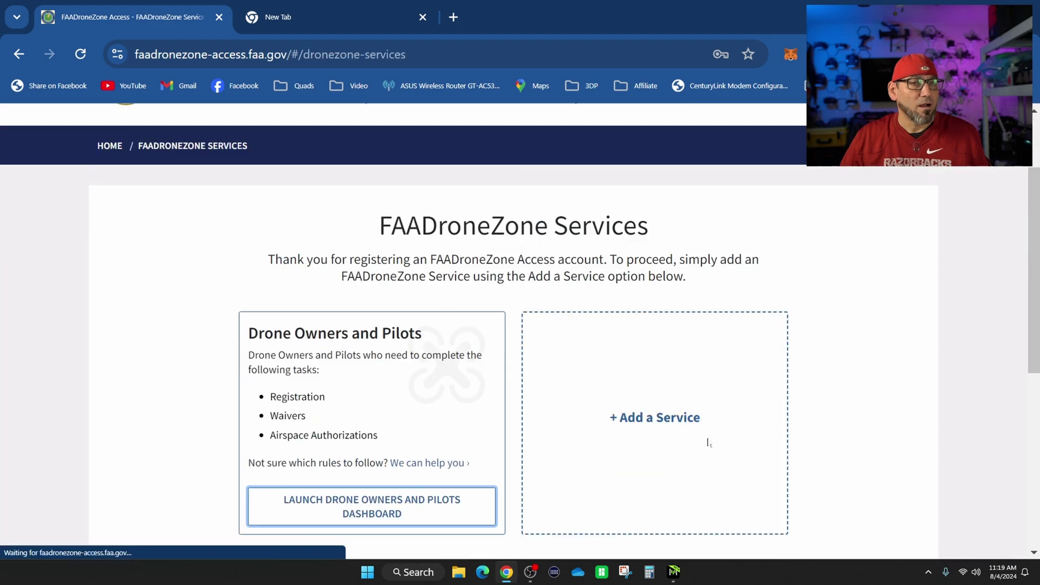
pyautogui.scroll(-3, 707, 443)
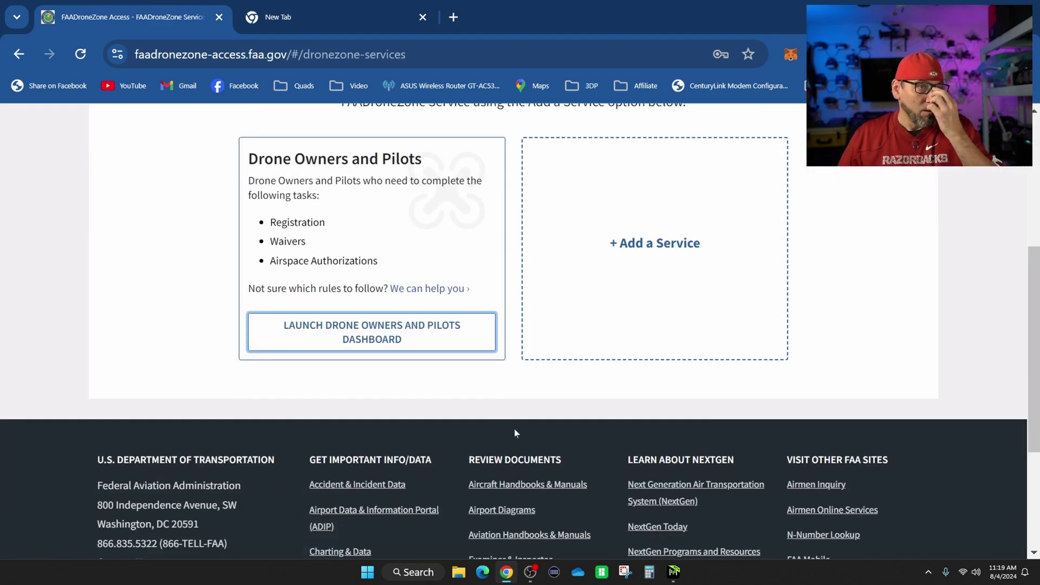
pyautogui.click(365, 334)
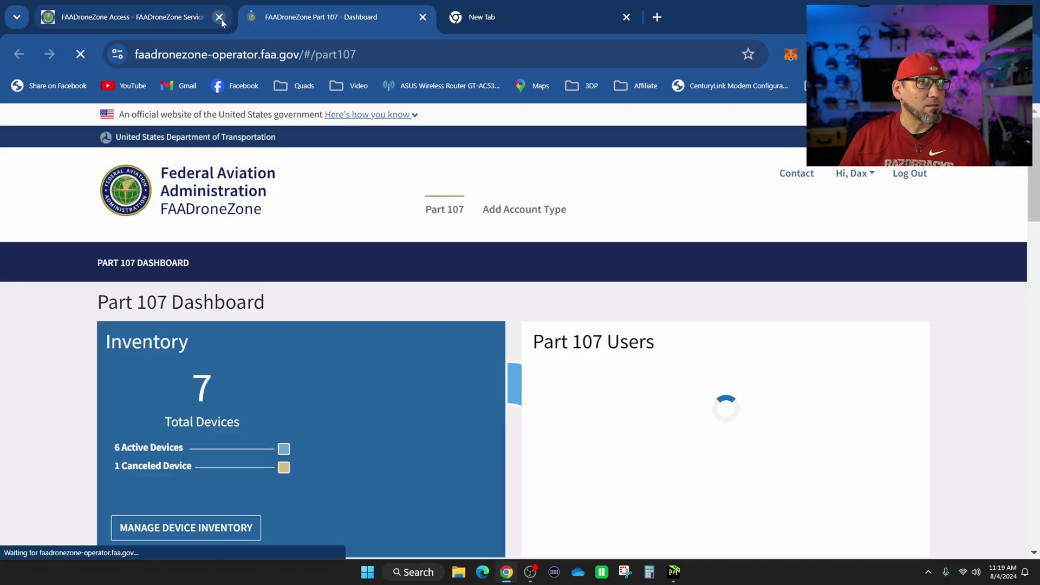
# Step: Close the leftover FAADroneZone Access tab and scroll down to the dashboard's Waivers section
pyautogui.click(219, 17)
pyautogui.scroll(-3, 487, 322)
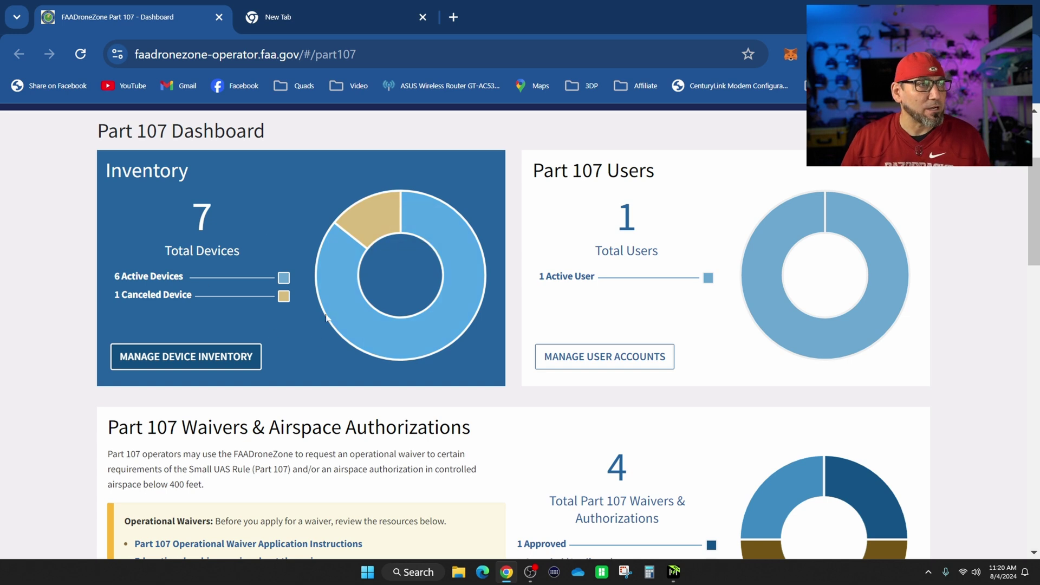
pyautogui.moveTo(331, 304)
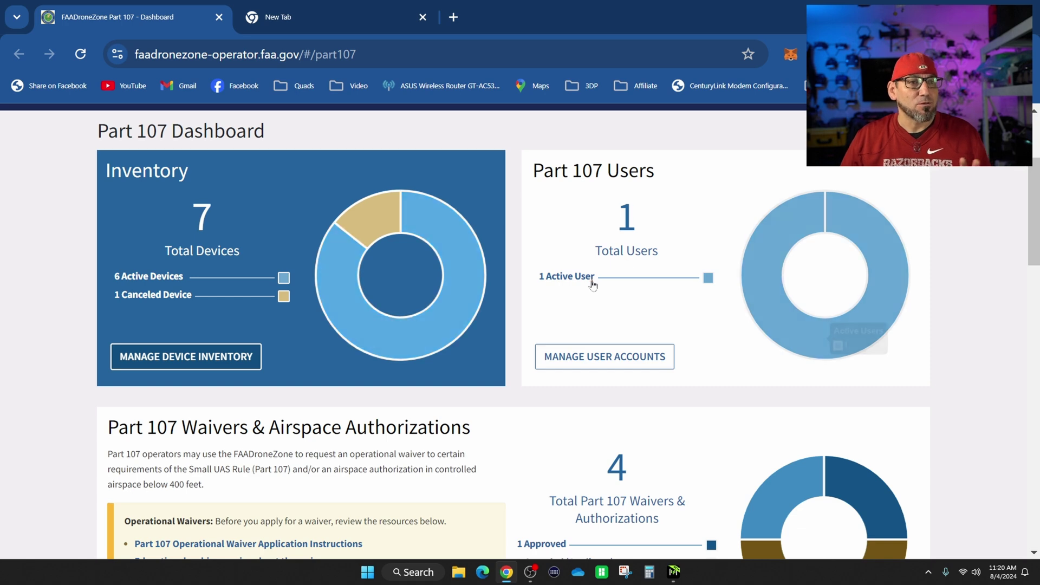
pyautogui.scroll(-3, 553, 378)
pyautogui.scroll(-1, 554, 378)
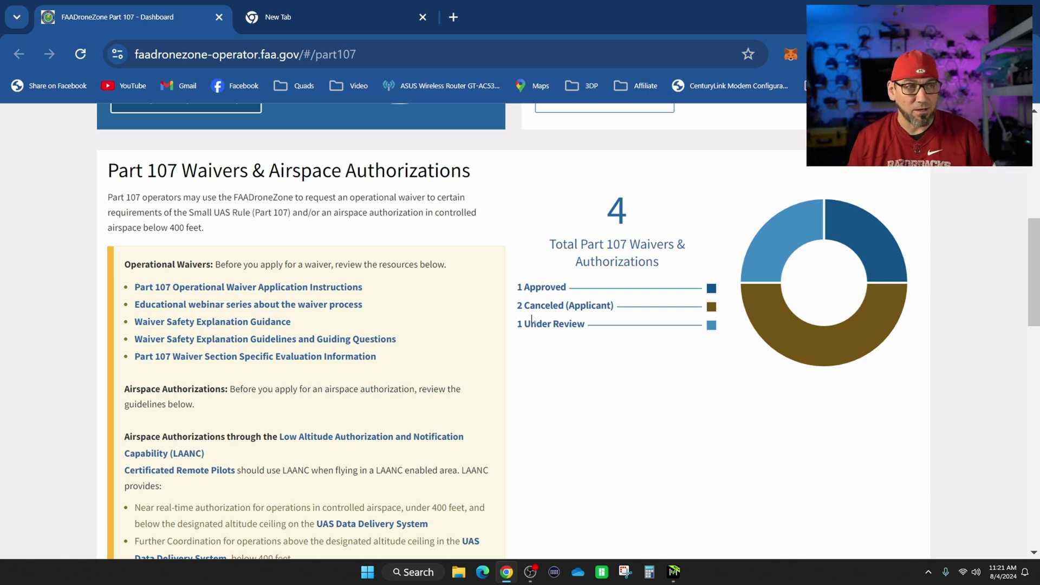
pyautogui.scroll(-6, 622, 354)
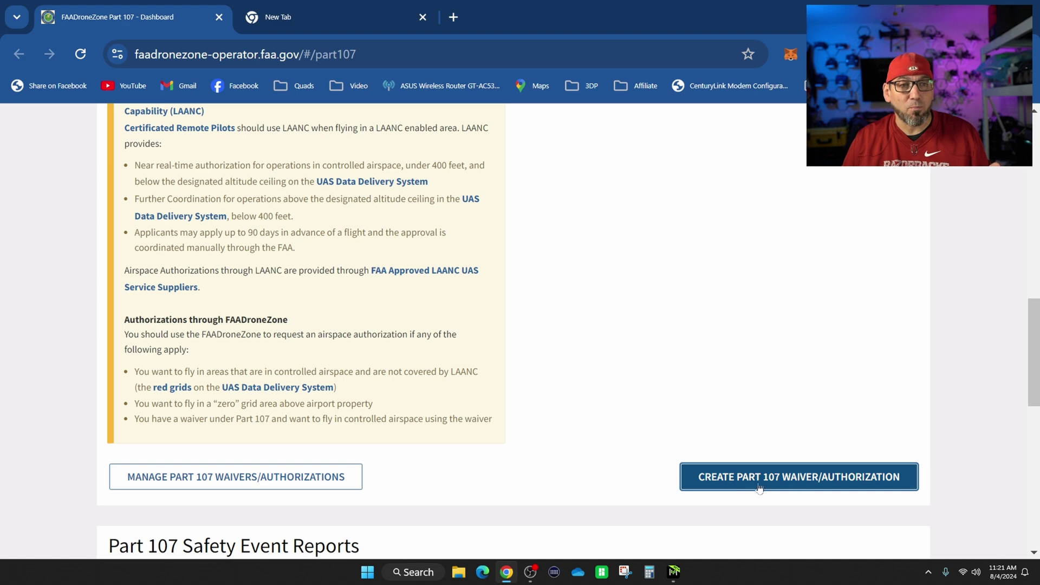
# Step: Create a Part 107 waiver, choosing Operational Waiver, and start the application
pyautogui.click(828, 483)
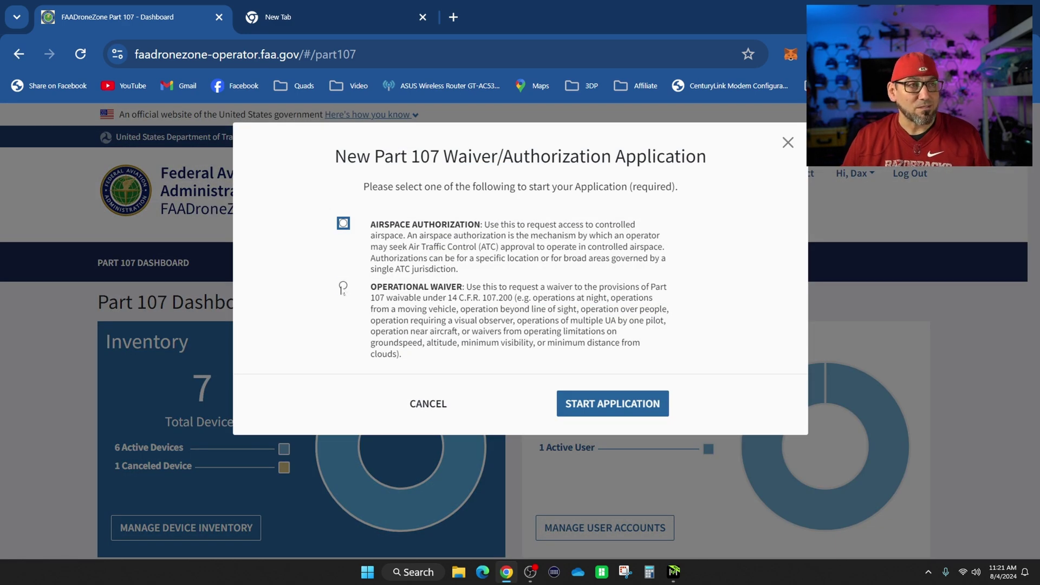
pyautogui.click(343, 286)
pyautogui.click(627, 407)
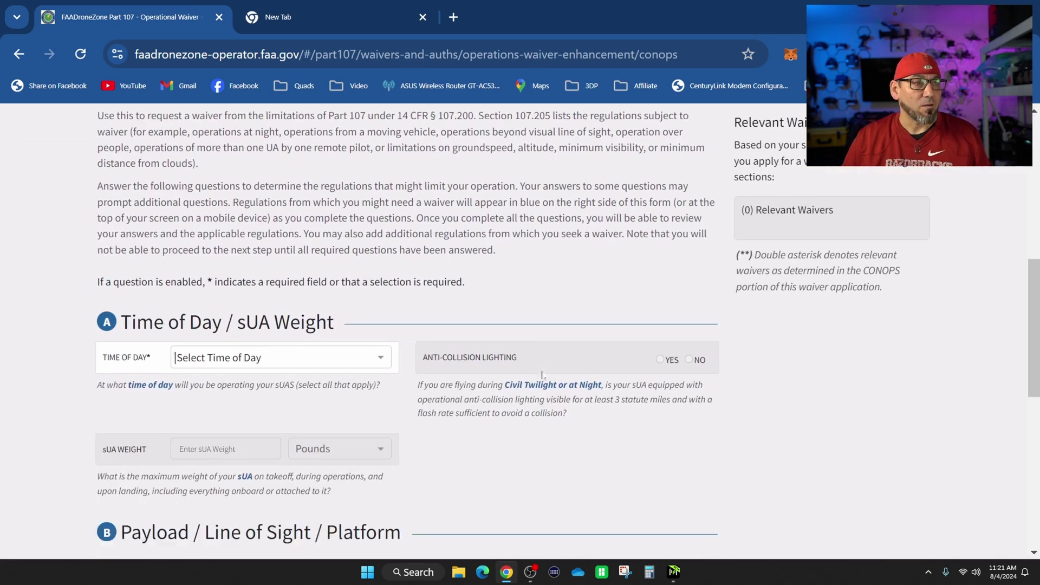
pyautogui.scroll(-3, 589, 423)
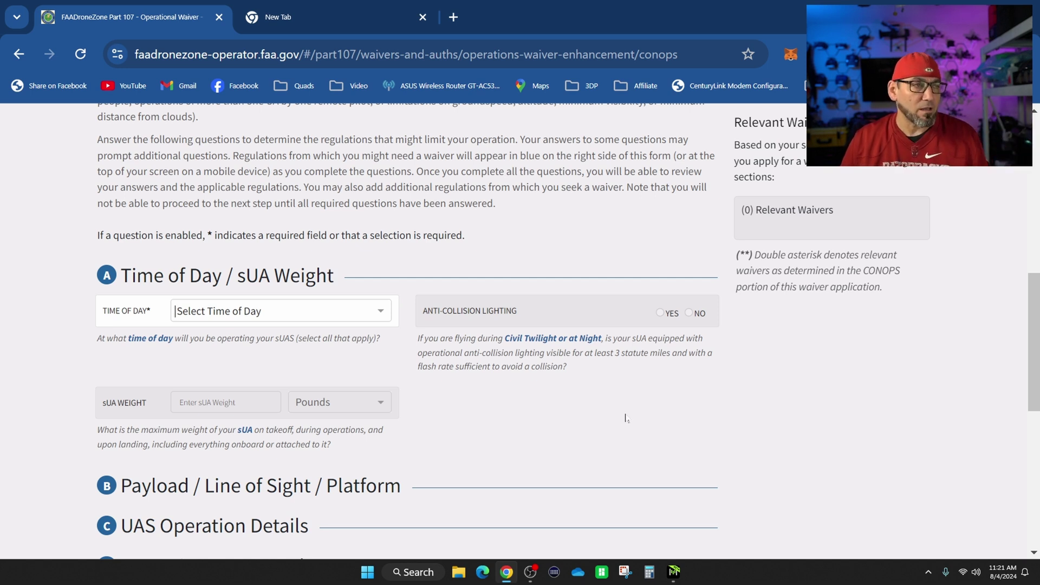
# Step: Select Daylight and Civil Twilight as times of day and answer Yes to anti-collision lighting
pyautogui.click(339, 318)
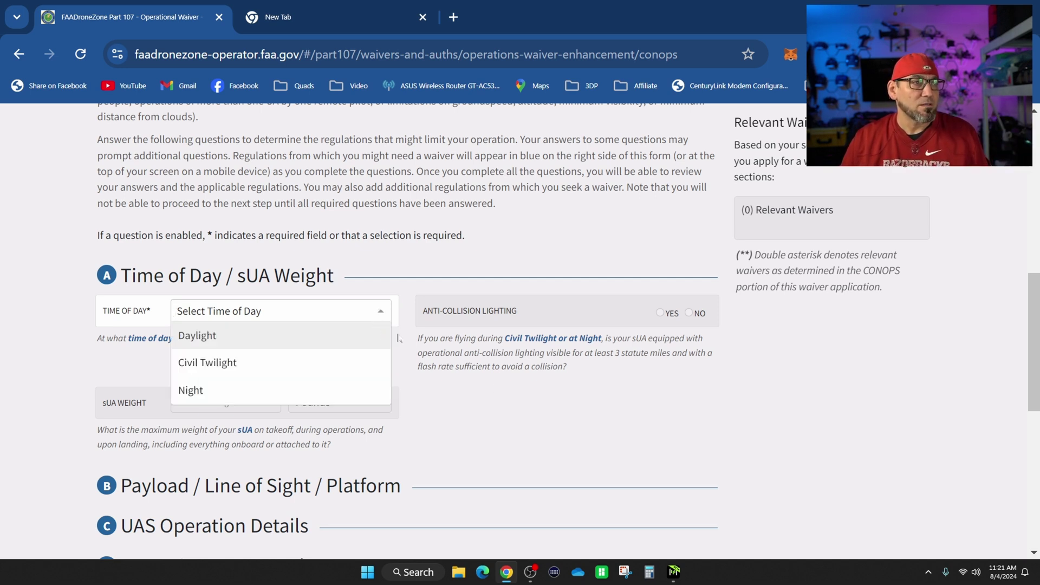
pyautogui.click(198, 336)
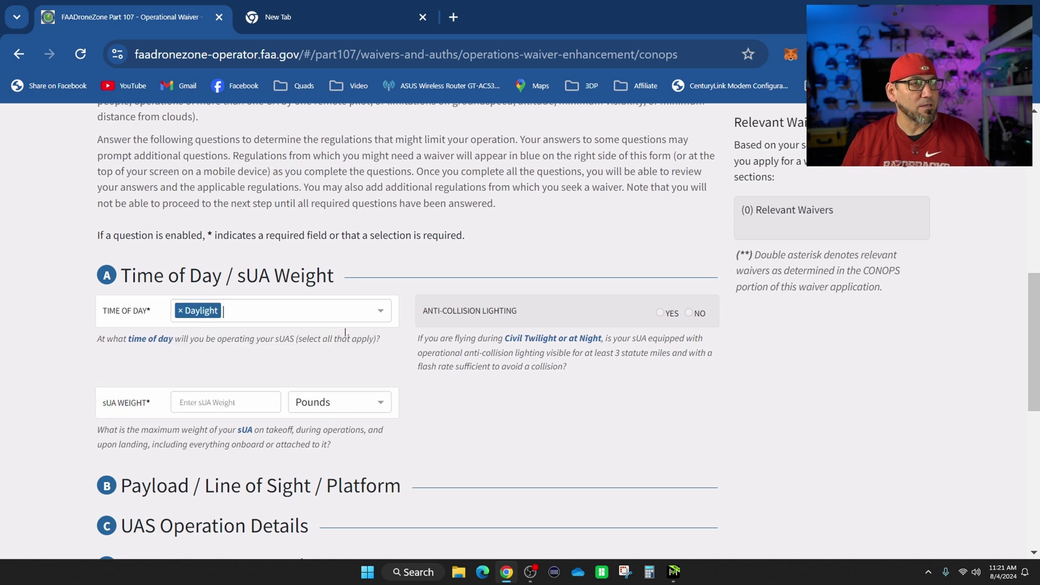
pyautogui.click(388, 311)
pyautogui.click(211, 363)
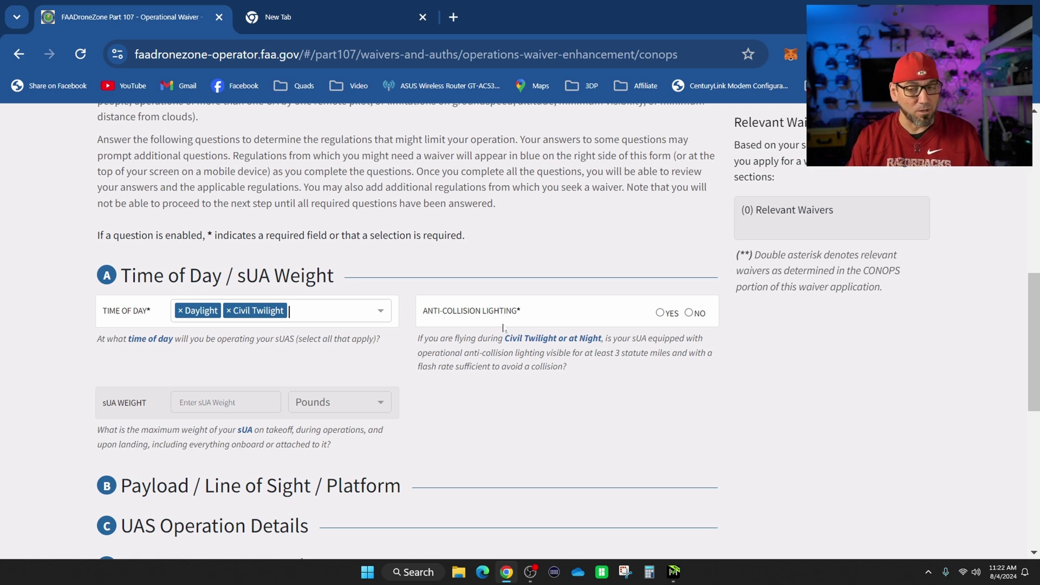
pyautogui.click(660, 313)
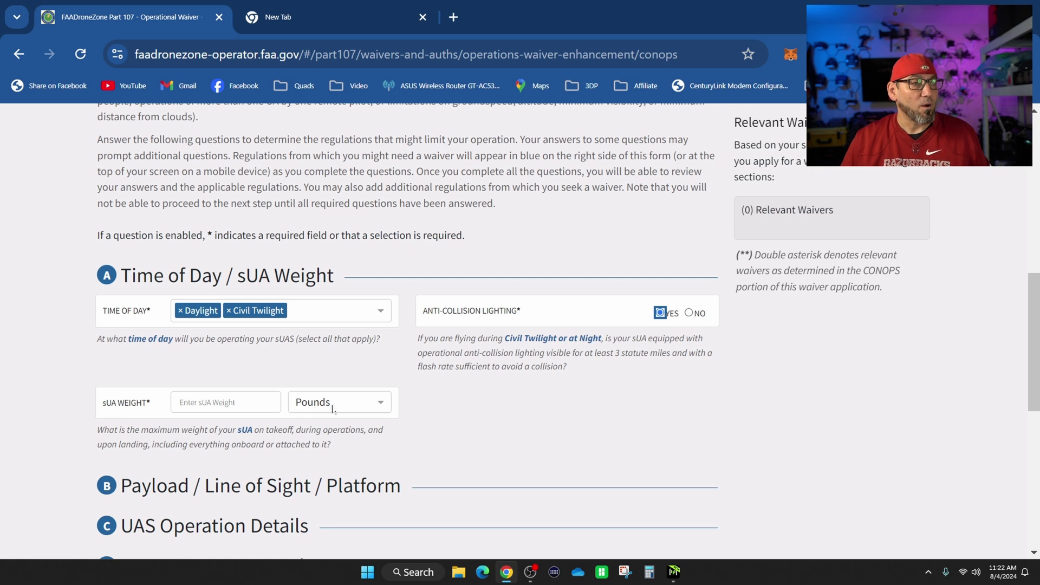
# Step: Set the drone weight to 493 grams
pyautogui.click(333, 410)
pyautogui.click(331, 503)
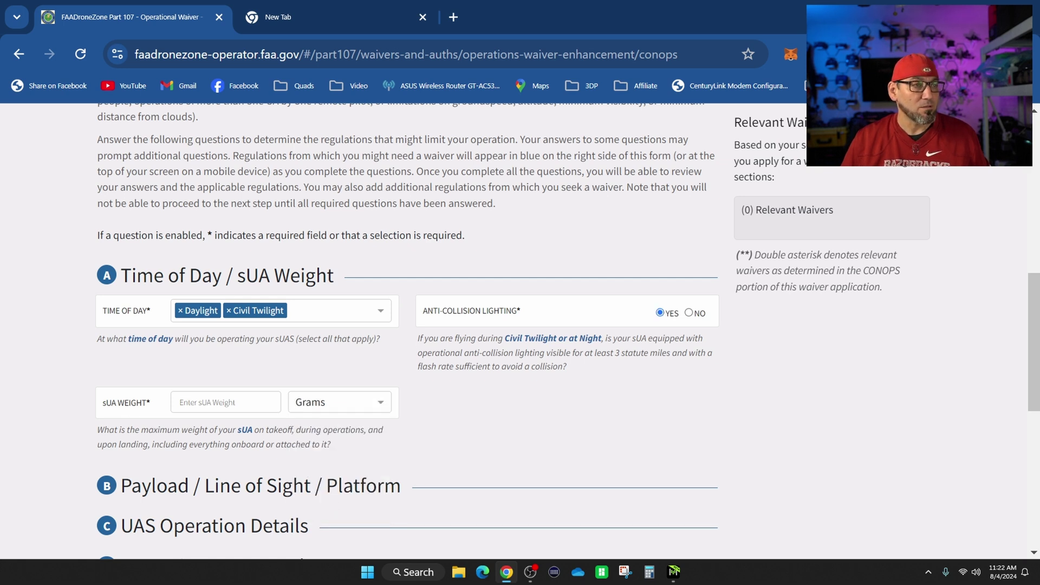
pyautogui.click(228, 402)
pyautogui.click(241, 441)
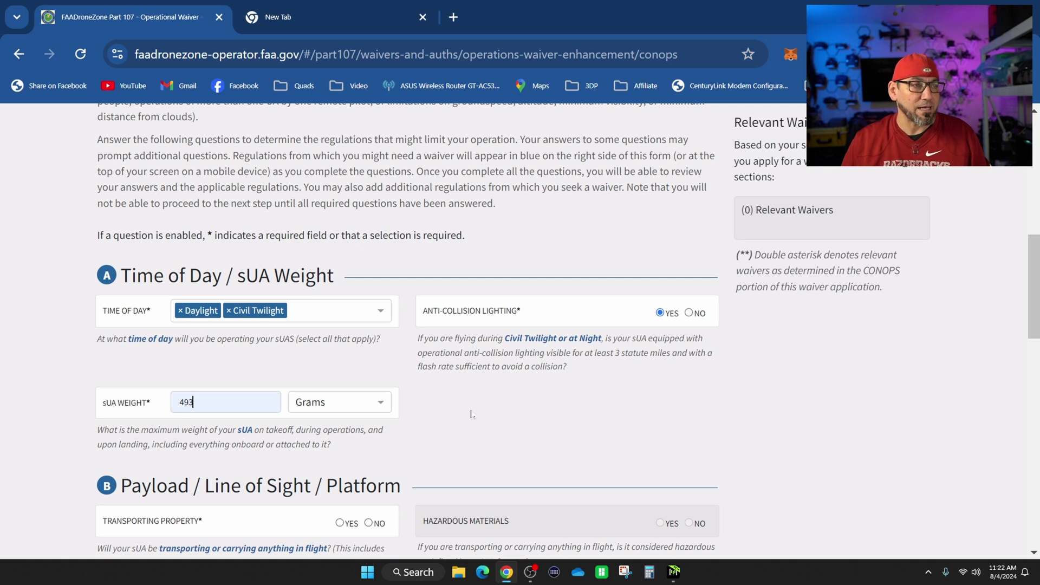
pyautogui.scroll(-3, 472, 415)
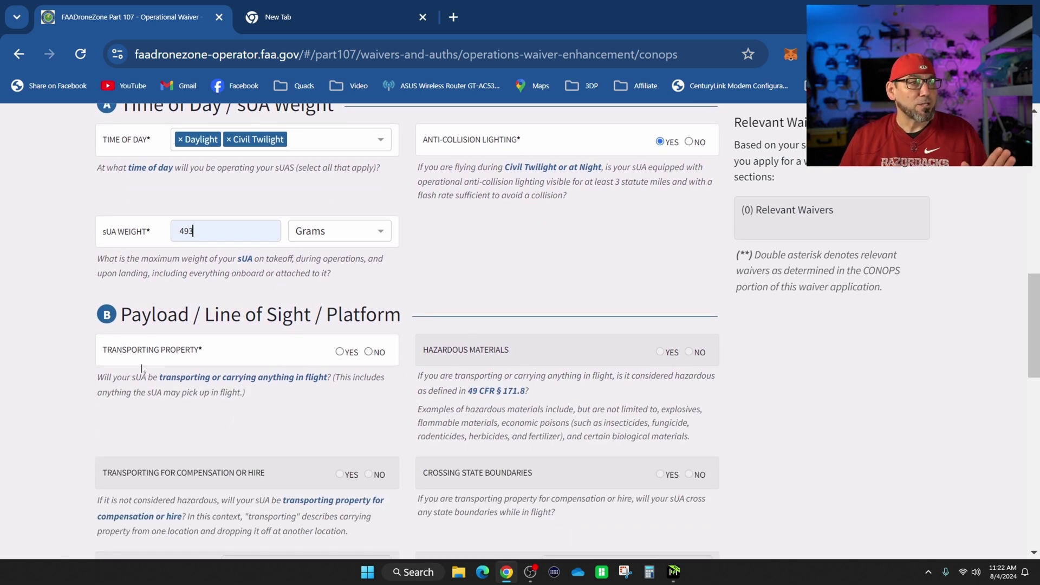
# Step: Answer No to transporting property and set the control station to Other
pyautogui.click(368, 353)
pyautogui.scroll(-3, 159, 286)
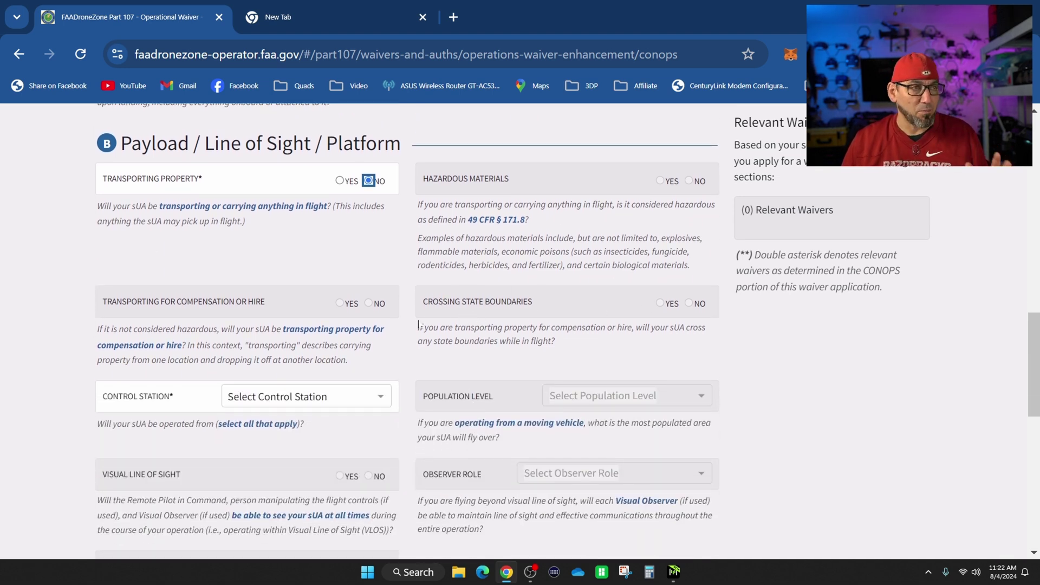
pyautogui.click(309, 402)
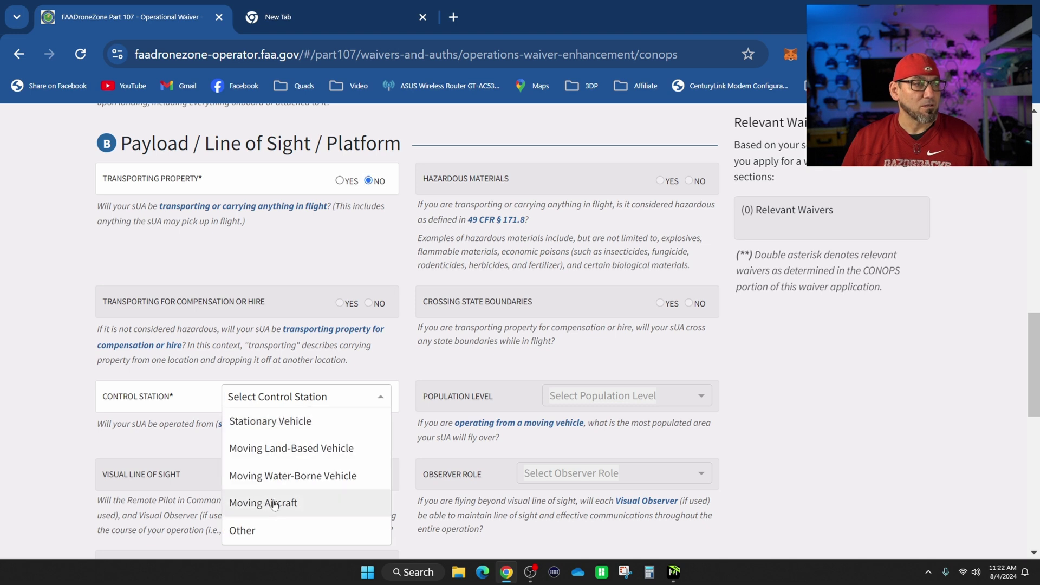
pyautogui.click(259, 530)
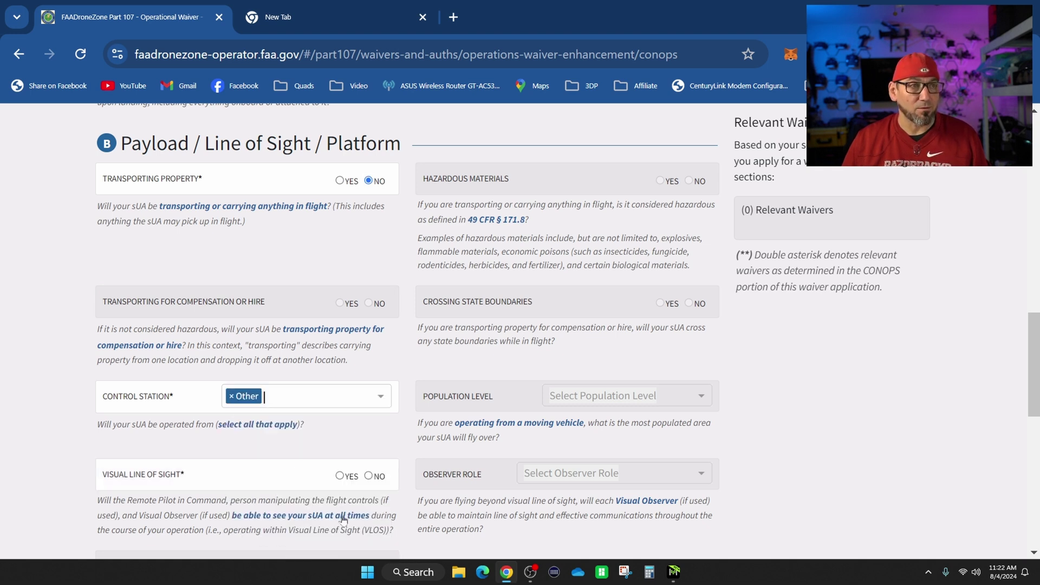
# Step: Answer Yes to visual line of sight and to visibility from the control station
pyautogui.scroll(-3, 333, 437)
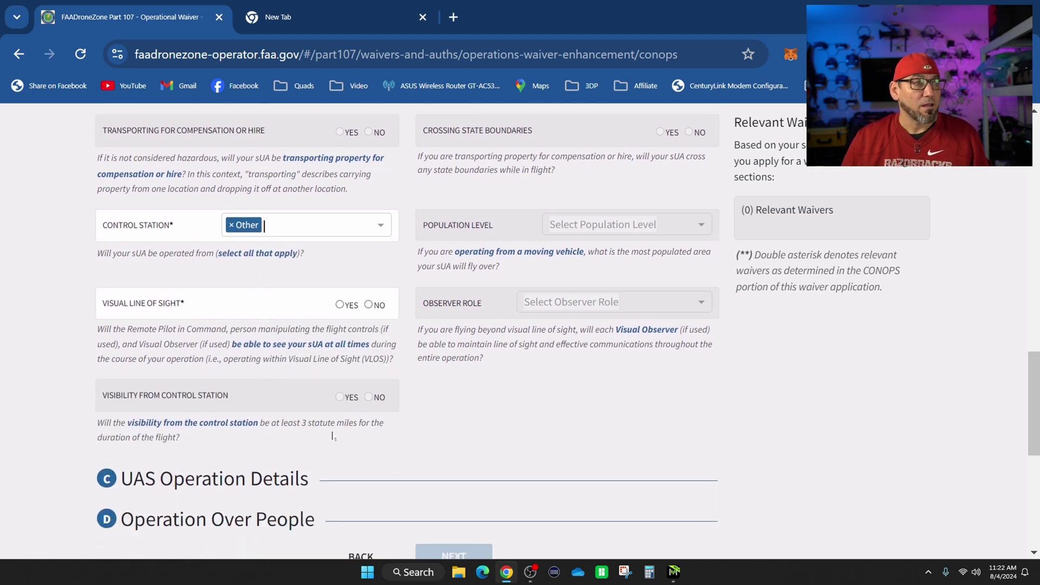
pyautogui.click(340, 306)
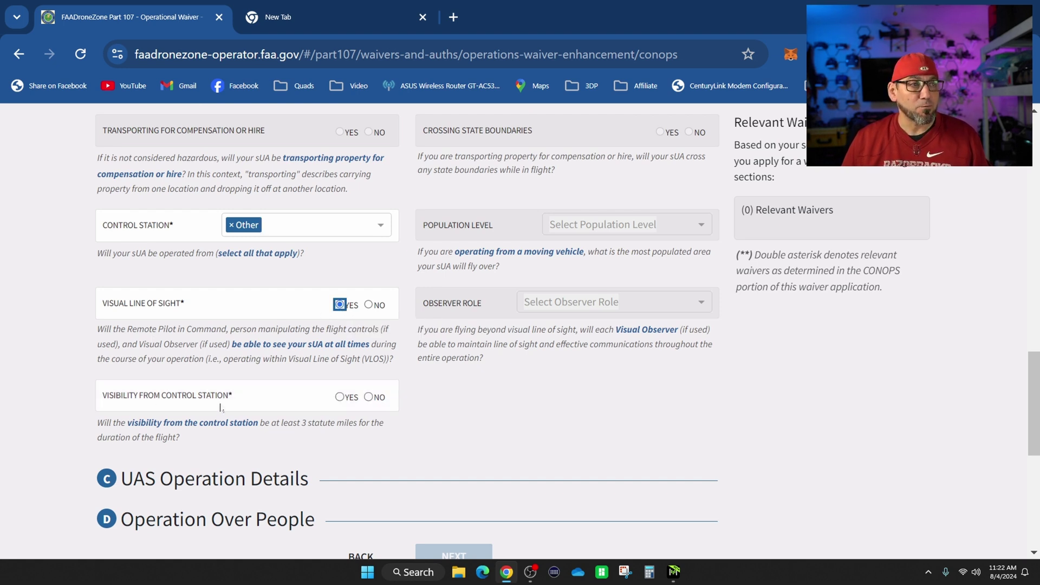
pyautogui.click(340, 397)
pyautogui.scroll(-5, 250, 346)
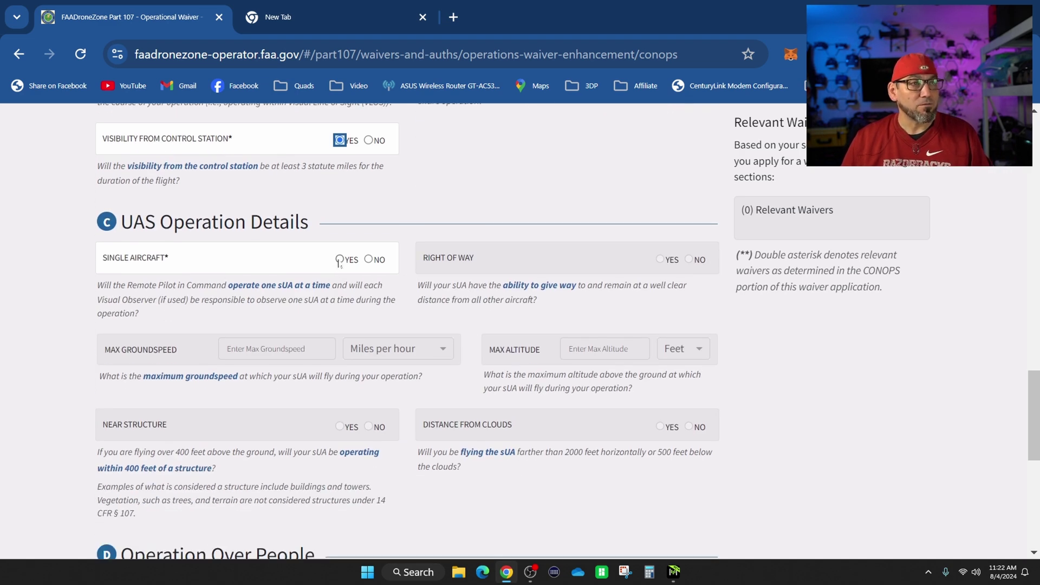
# Step: Confirm one aircraft at a time and right-of-way yielding, and enter 10 mph max groundspeed
pyautogui.click(340, 259)
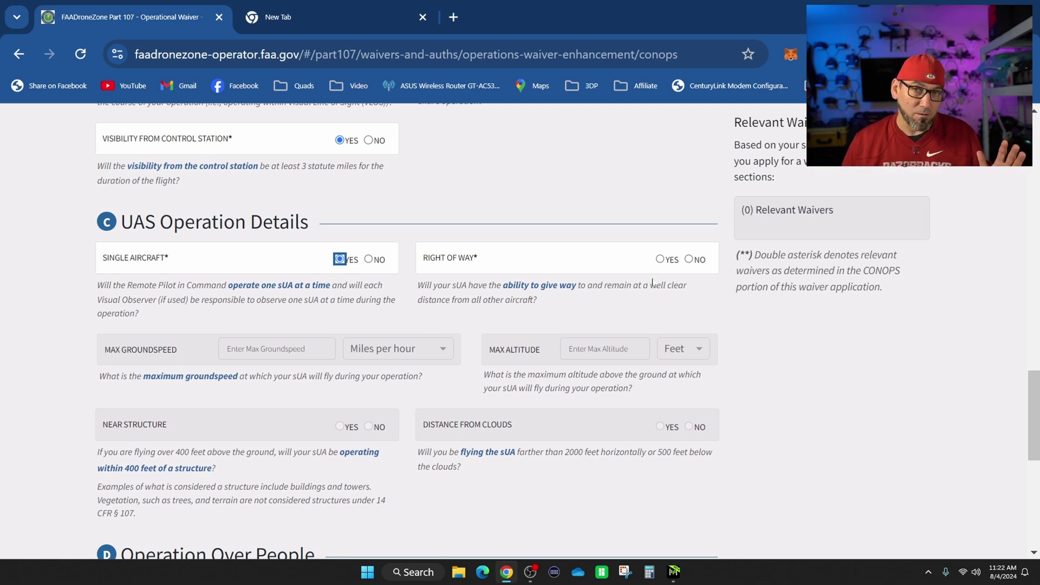
pyautogui.click(660, 259)
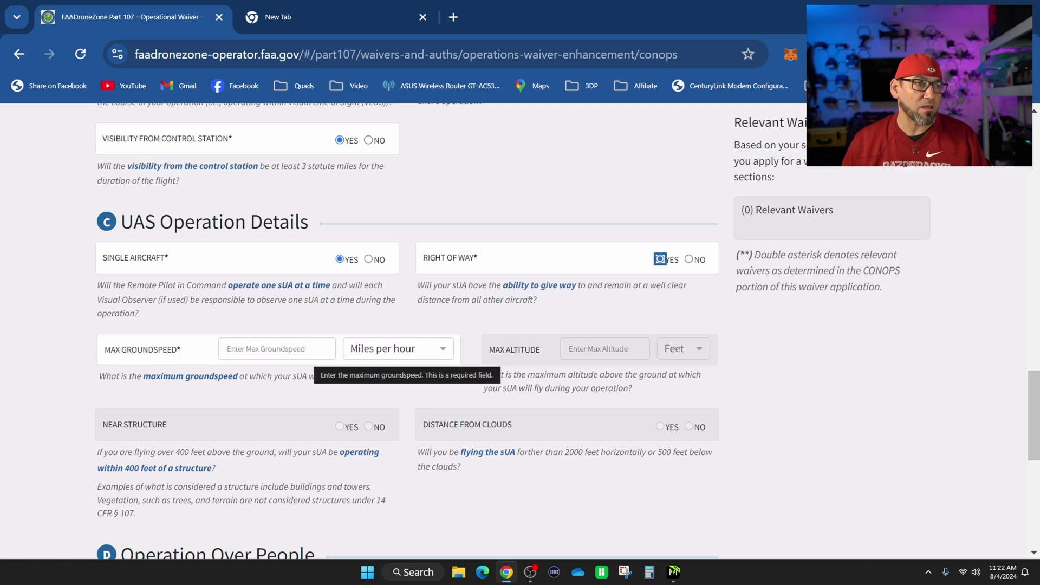
pyautogui.press('Tab')
pyautogui.write('10')
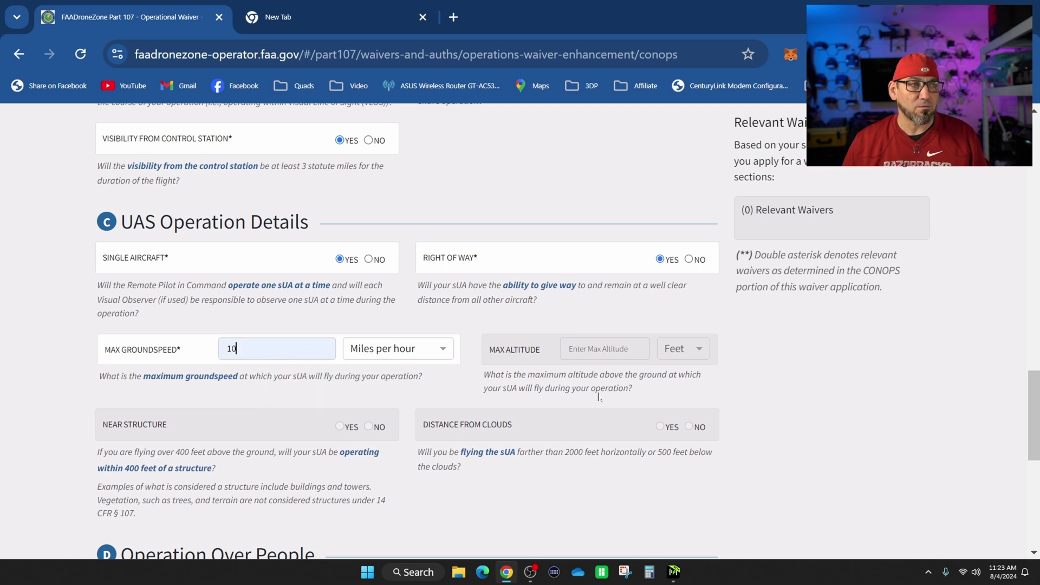
# Step: Set the maximum altitude to 400 feet and answer Yes to distance from clouds
pyautogui.scroll(-3, 812, 396)
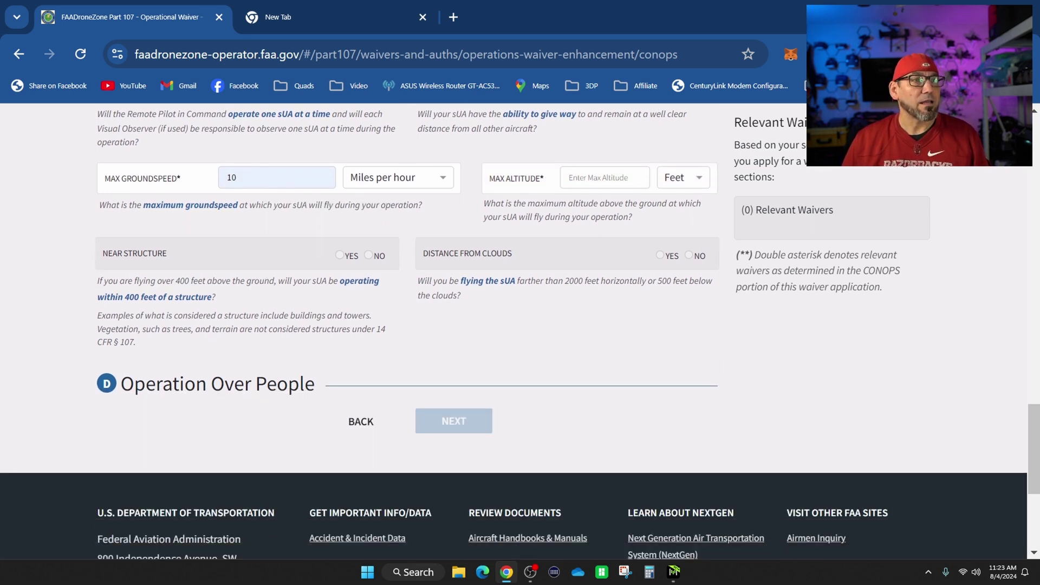
pyautogui.click(605, 178)
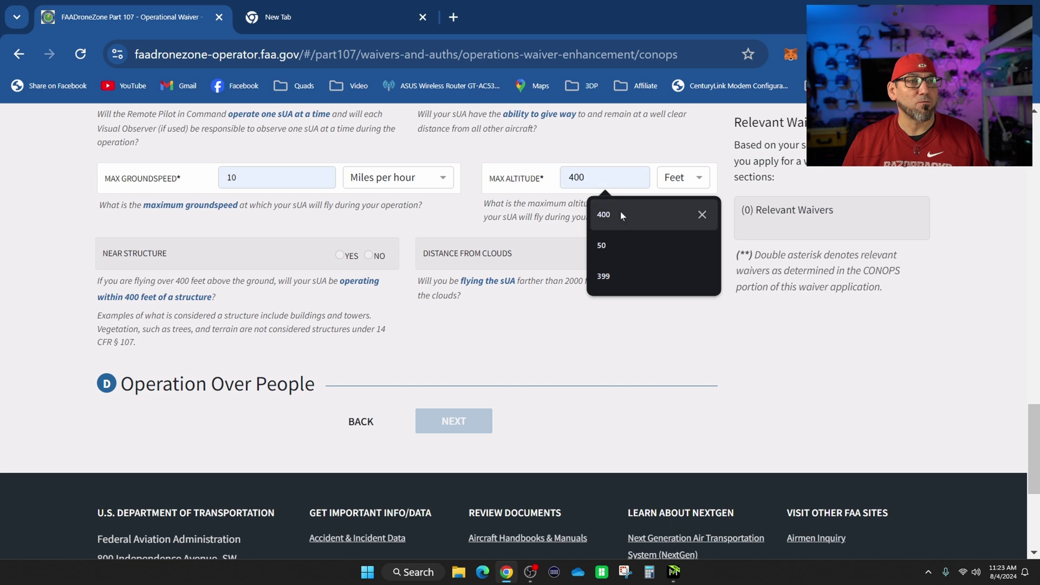
pyautogui.click(620, 211)
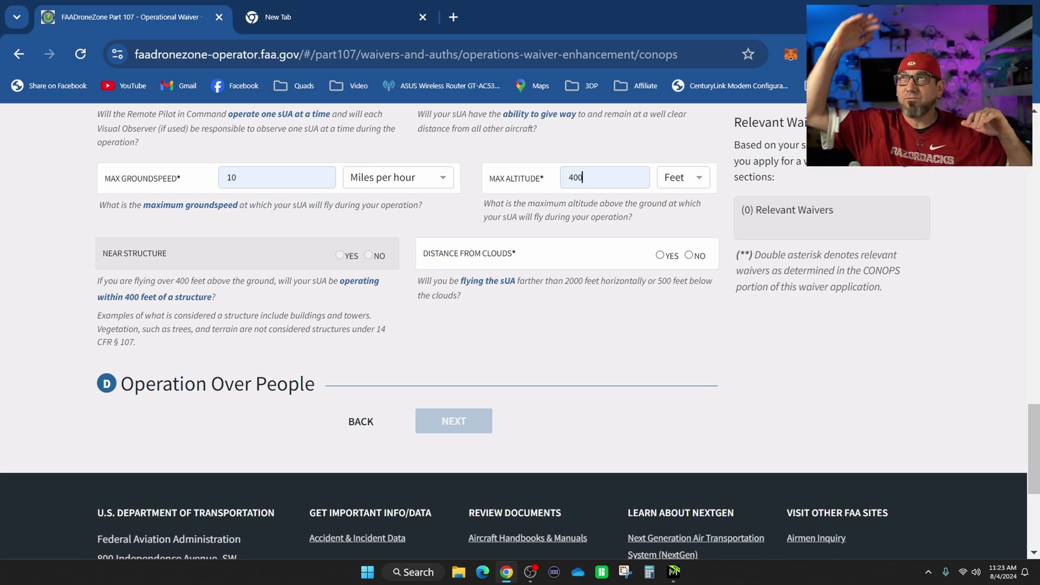
pyautogui.click(659, 255)
# Step: Answer Yes to over people, choose Not Compliant category, and No to moving vehicles
pyautogui.scroll(-2, 320, 387)
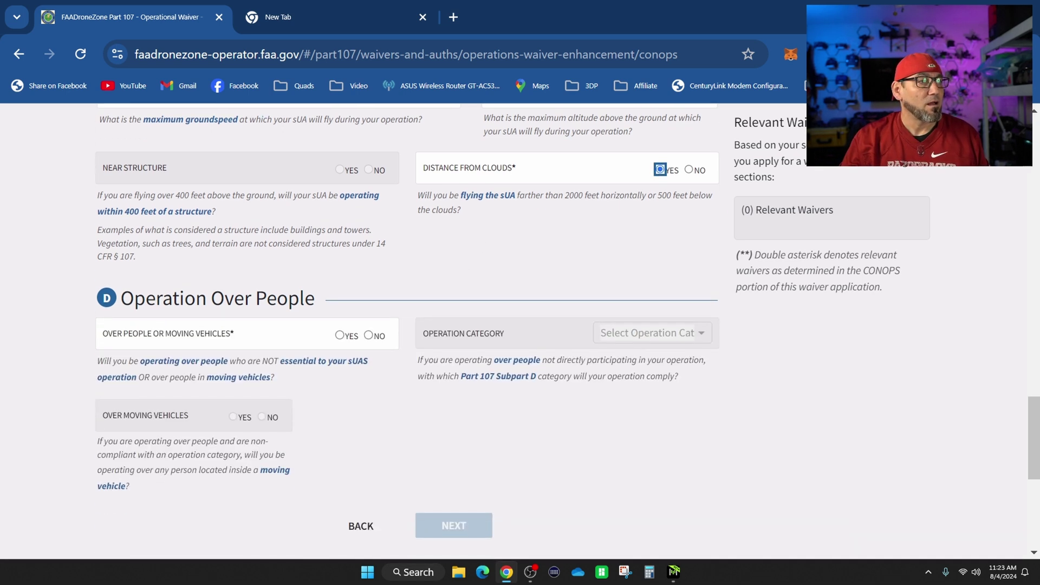
pyautogui.click(340, 336)
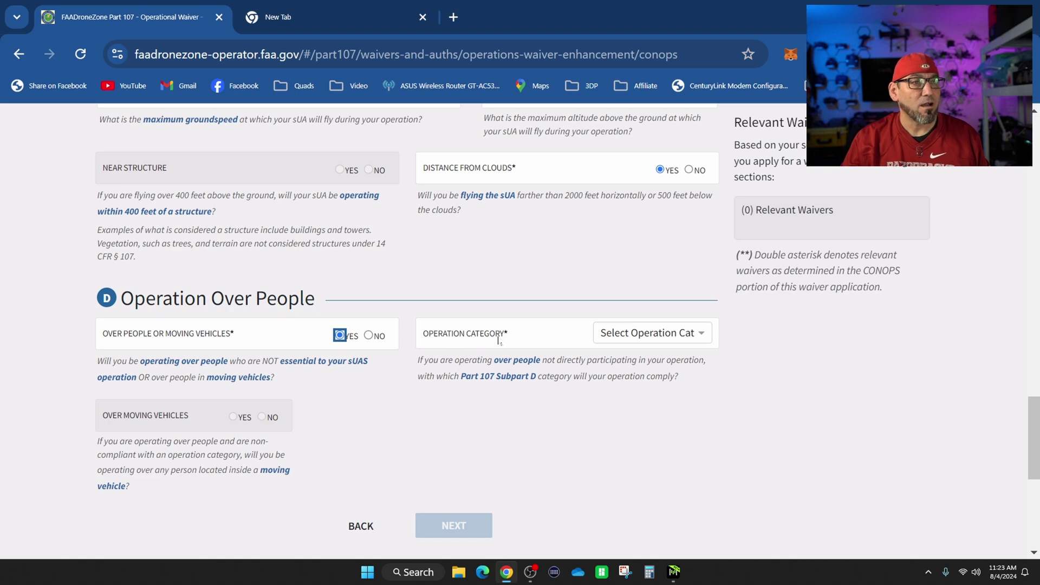
pyautogui.click(637, 335)
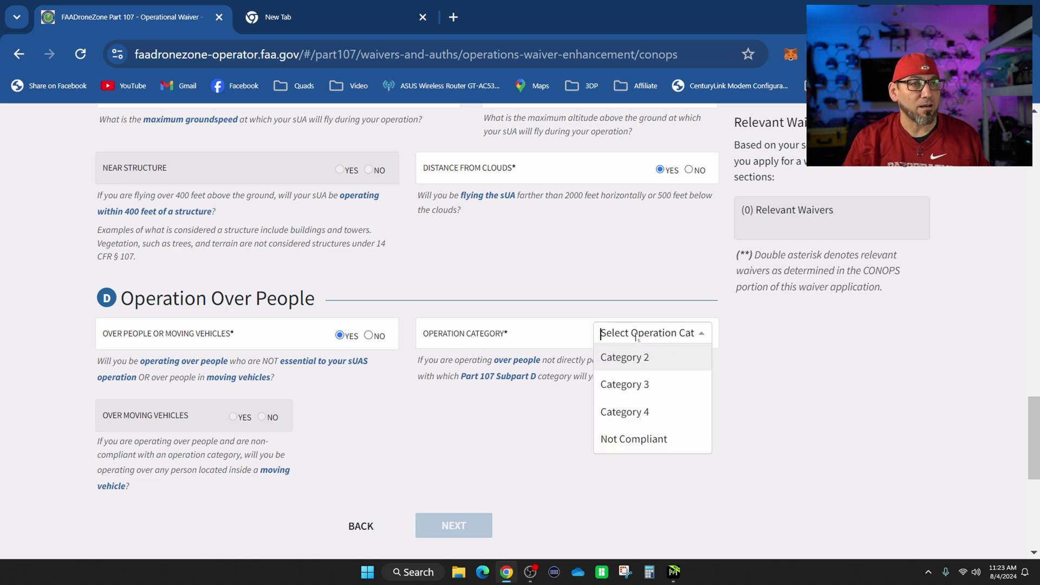
pyautogui.click(641, 440)
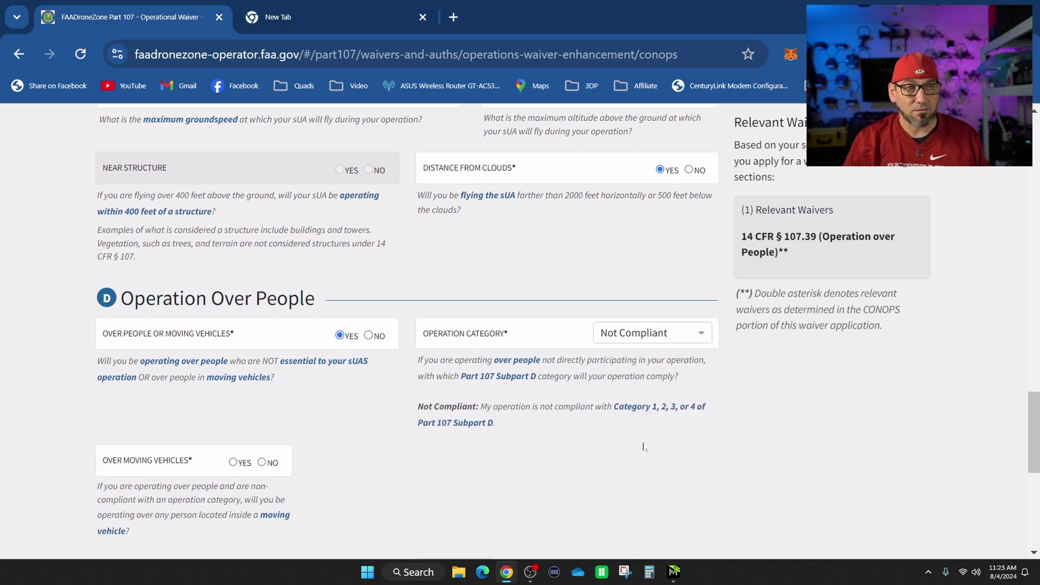
pyautogui.scroll(-3, 379, 445)
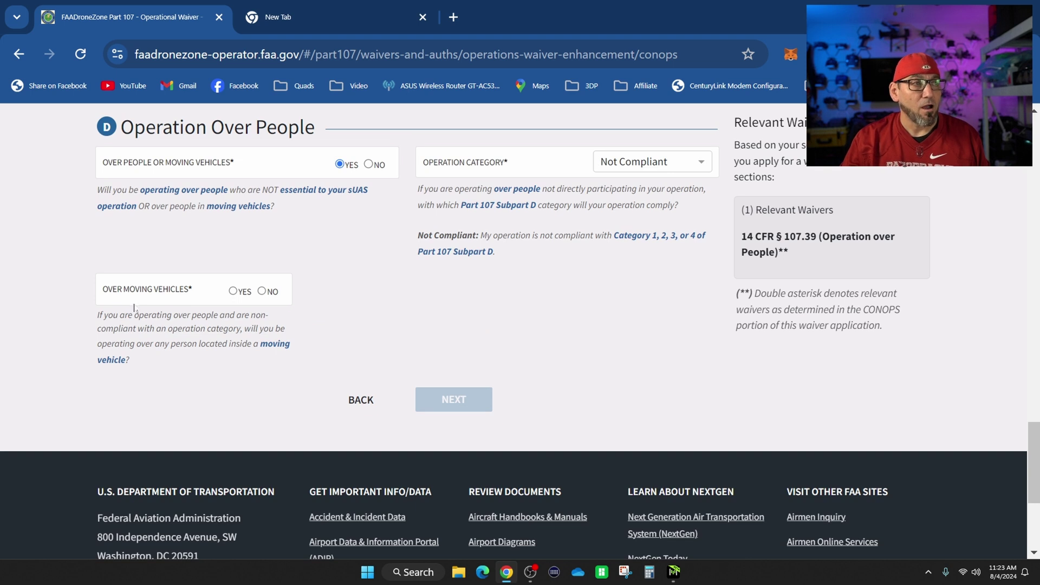
pyautogui.click(262, 292)
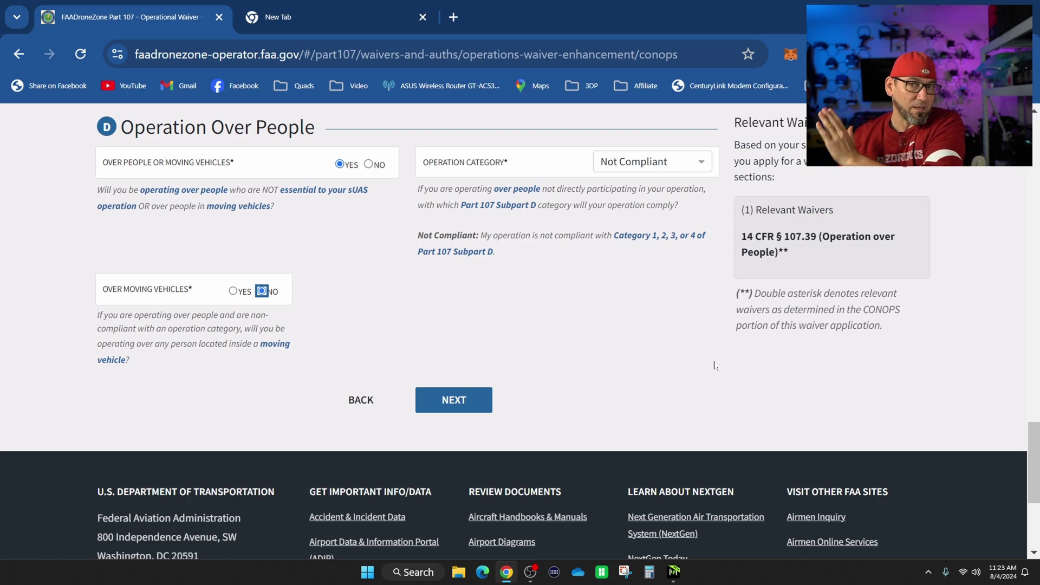
# Step: Scroll through the CONOPS answers and proceed to the Relevant Waivers dialog showing 14 CFR § 107.39
pyautogui.scroll(-4, 539, 418)
pyautogui.scroll(15, 539, 417)
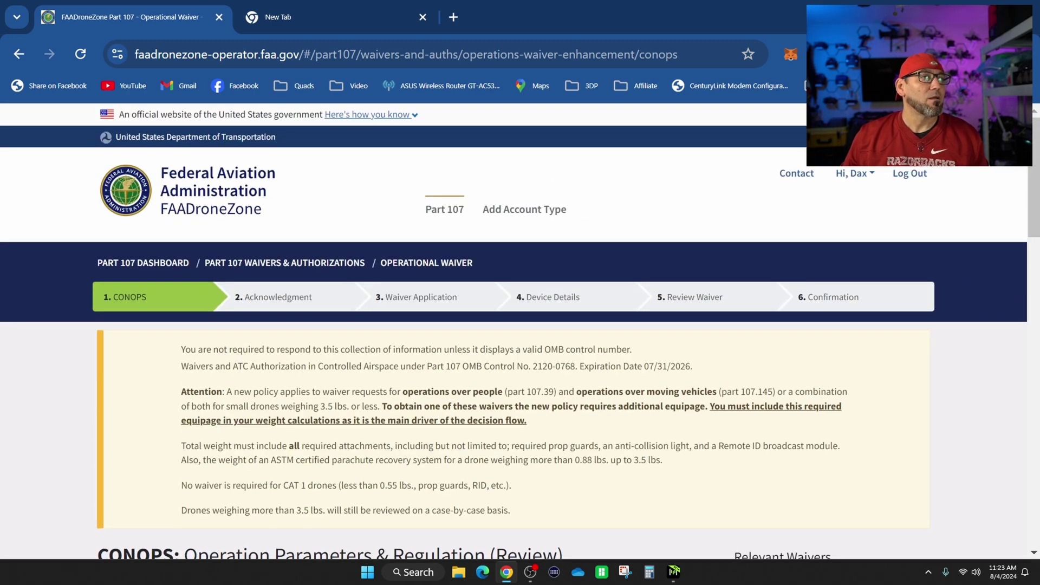
pyautogui.scroll(-5, 539, 417)
pyautogui.scroll(-3, 492, 425)
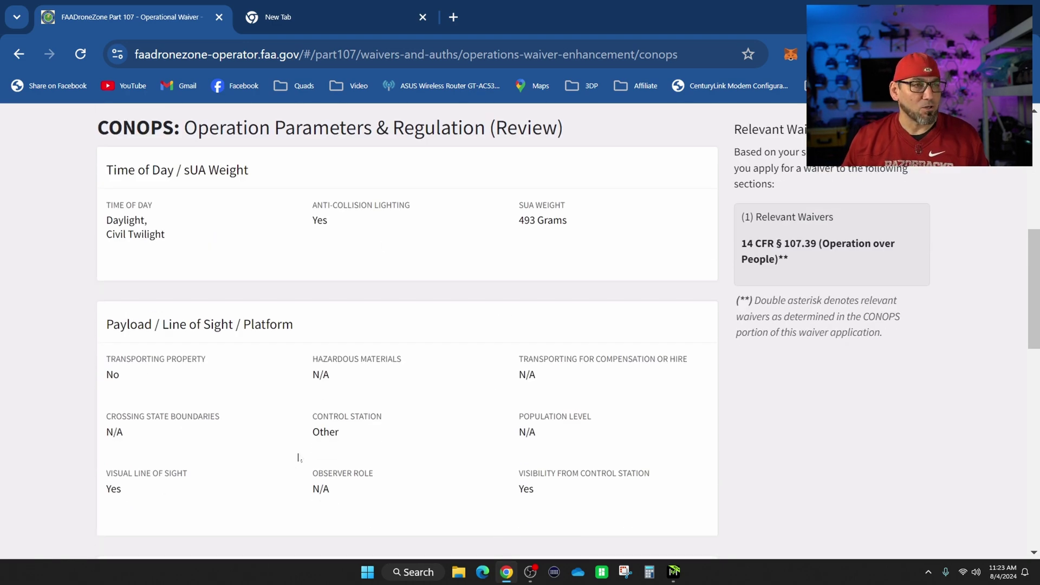
pyautogui.scroll(-9, 298, 458)
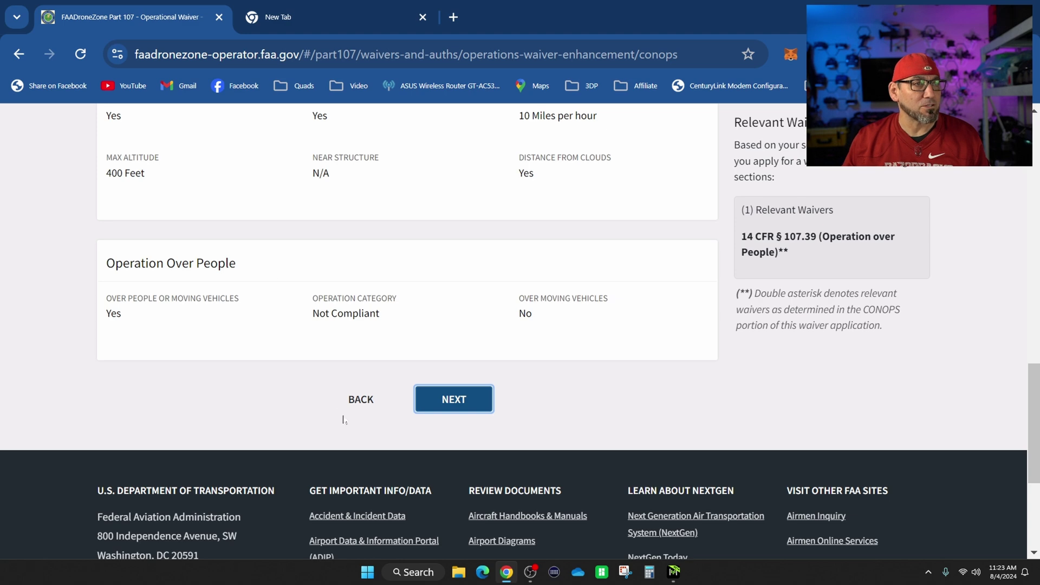
pyautogui.scroll(3, 343, 420)
pyautogui.scroll(-2, 379, 433)
pyautogui.click(453, 486)
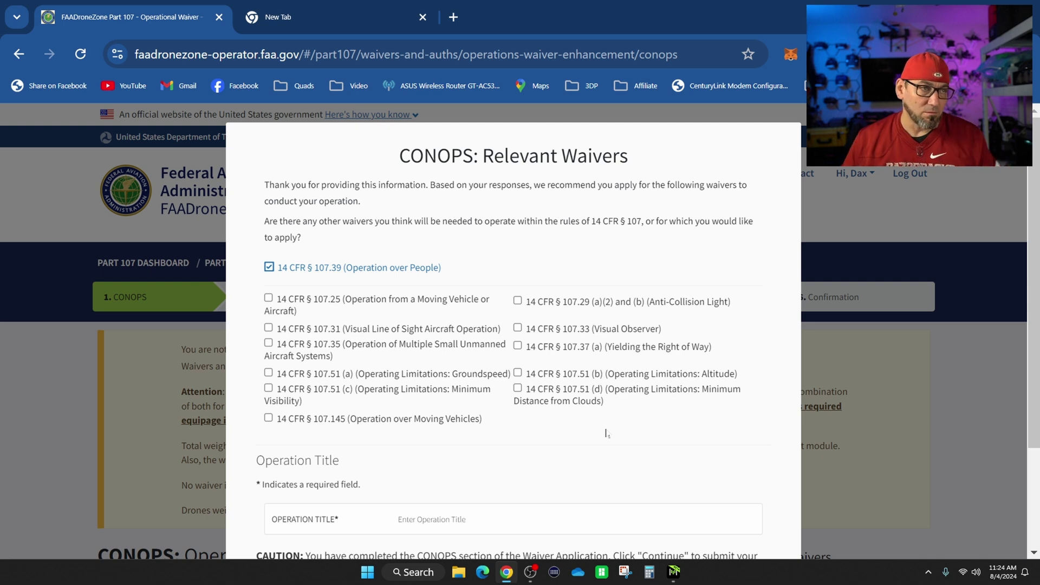
# Step: Enter 'Safe Compliant Operations Over Peoples' as the operation title
pyautogui.scroll(-2, 490, 438)
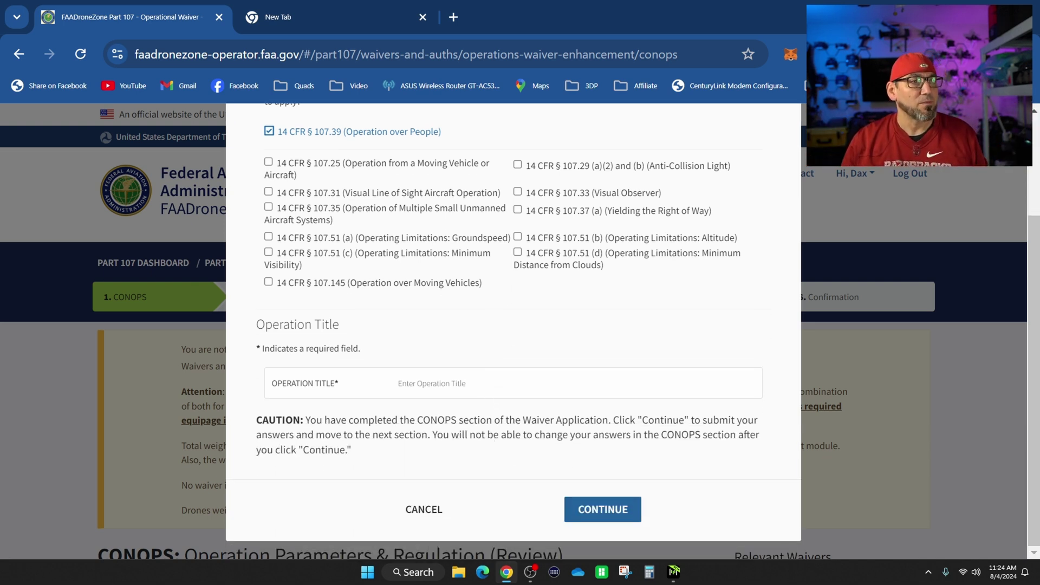
pyautogui.click(584, 386)
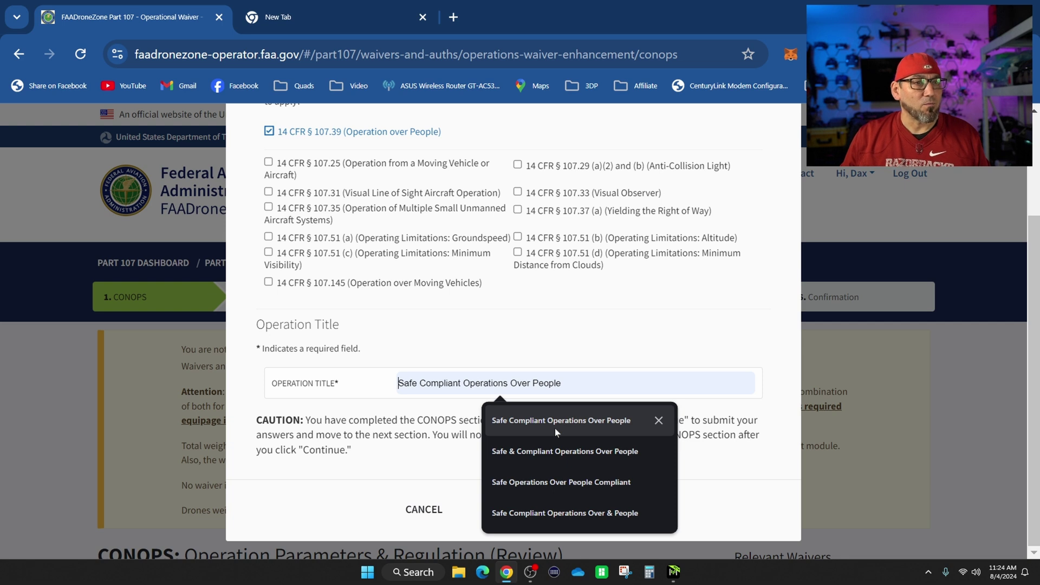
pyautogui.press('Escape')
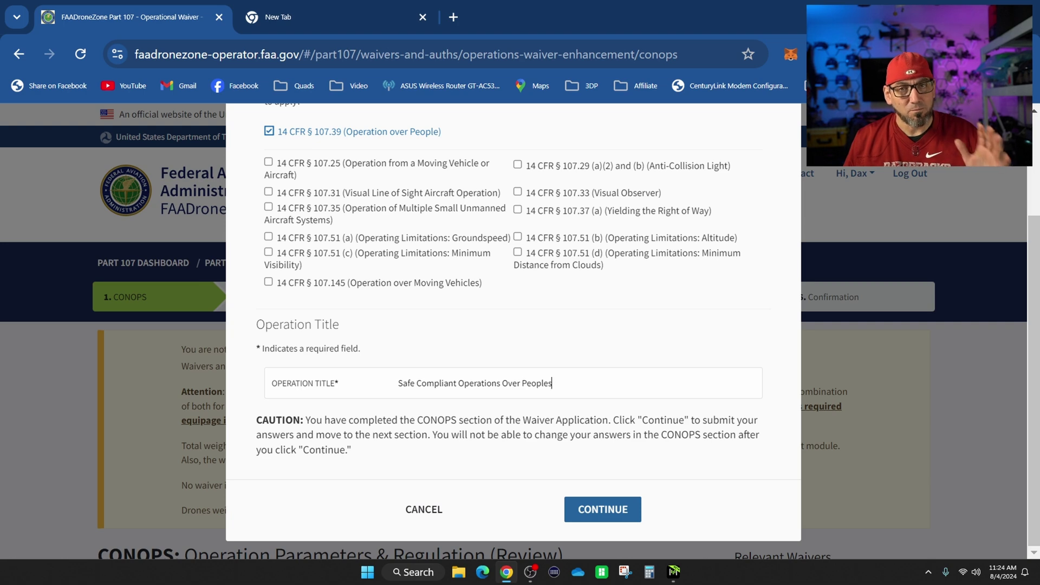
# Step: Continue past CONOPS, mark the pilot as the responsible person, and advance to the Waiver Application page
pyautogui.click(603, 510)
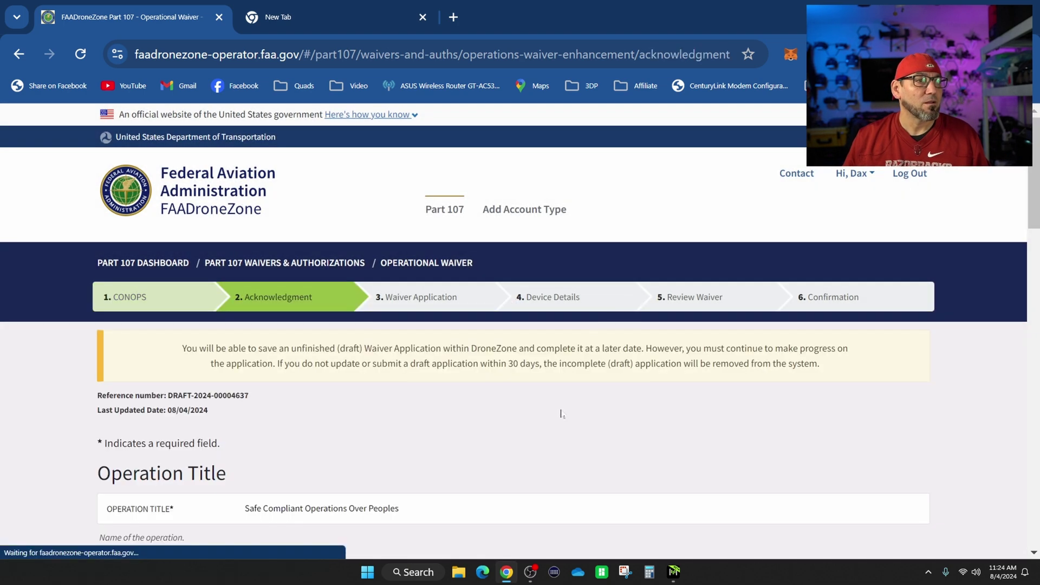
pyautogui.scroll(-2, 565, 413)
pyautogui.scroll(-5, 566, 414)
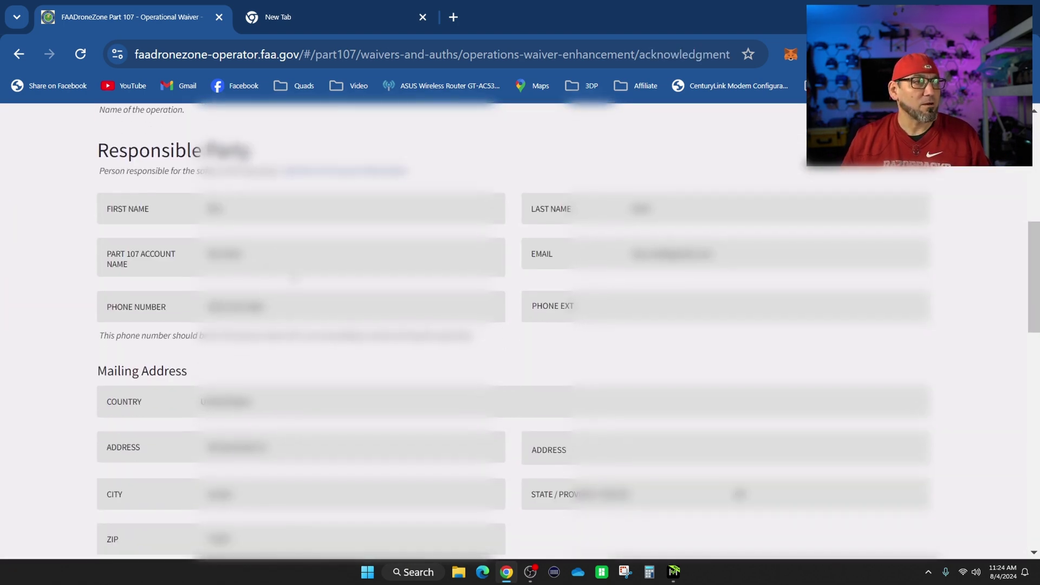
pyautogui.scroll(-2, 400, 436)
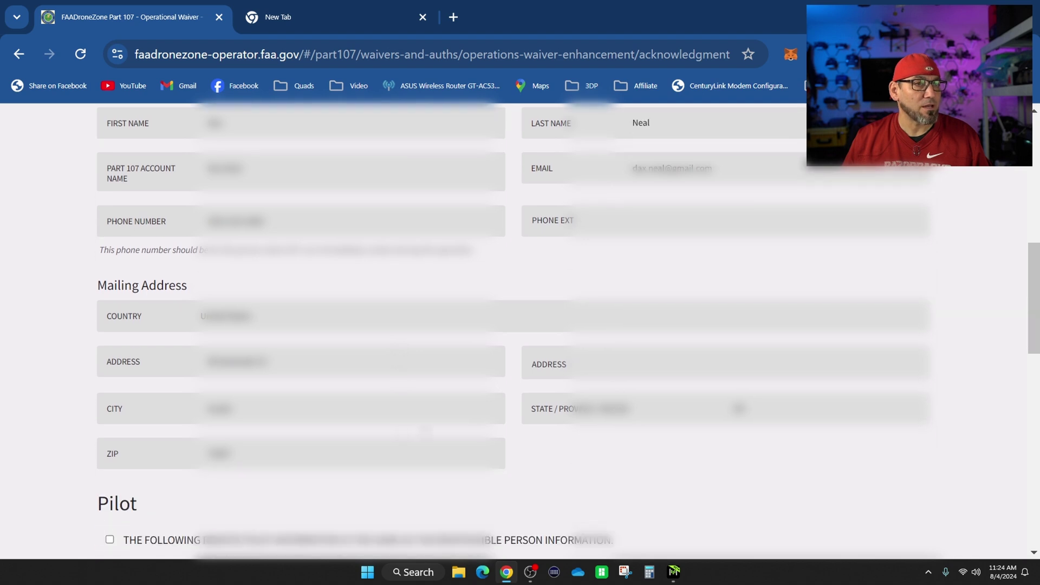
pyautogui.scroll(-6, 514, 330)
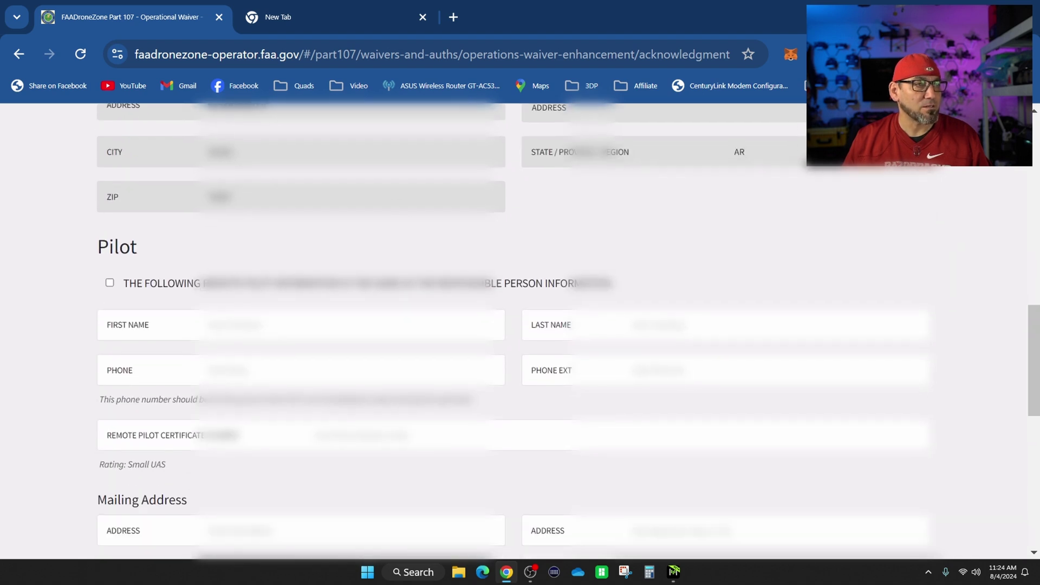
pyautogui.click(110, 283)
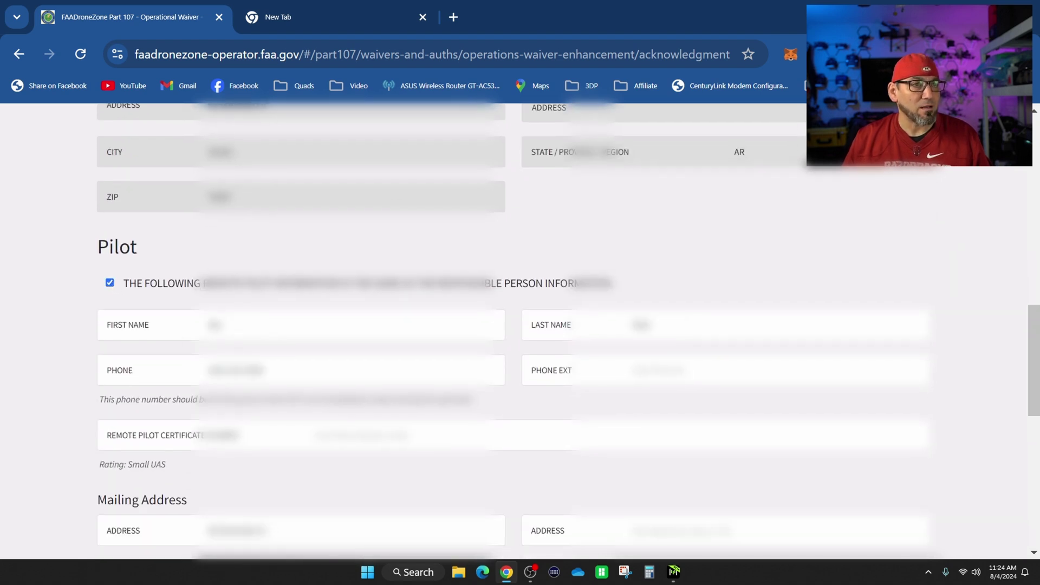
pyautogui.scroll(-2, 528, 428)
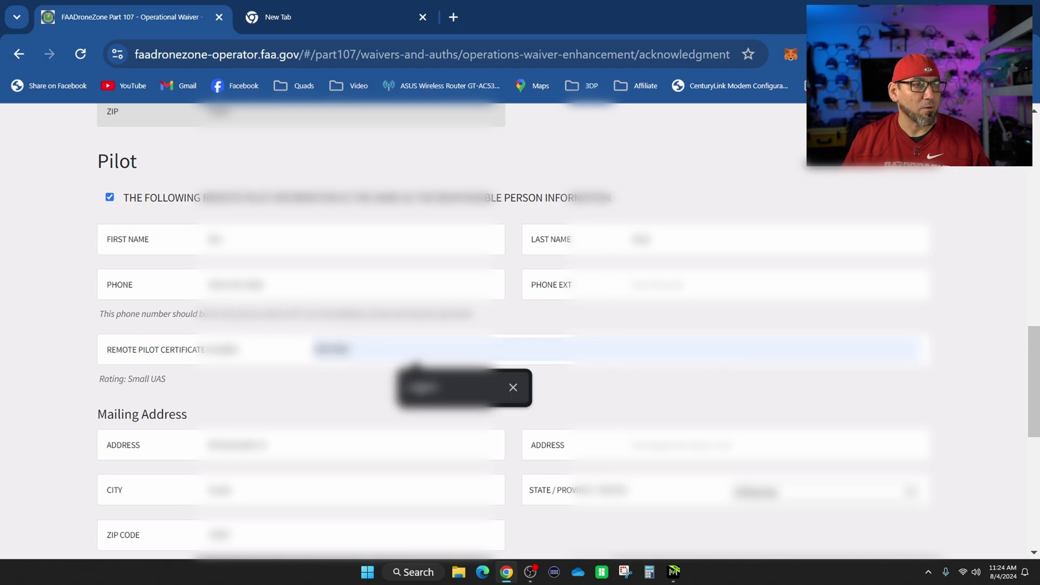
pyautogui.scroll(-4, 393, 408)
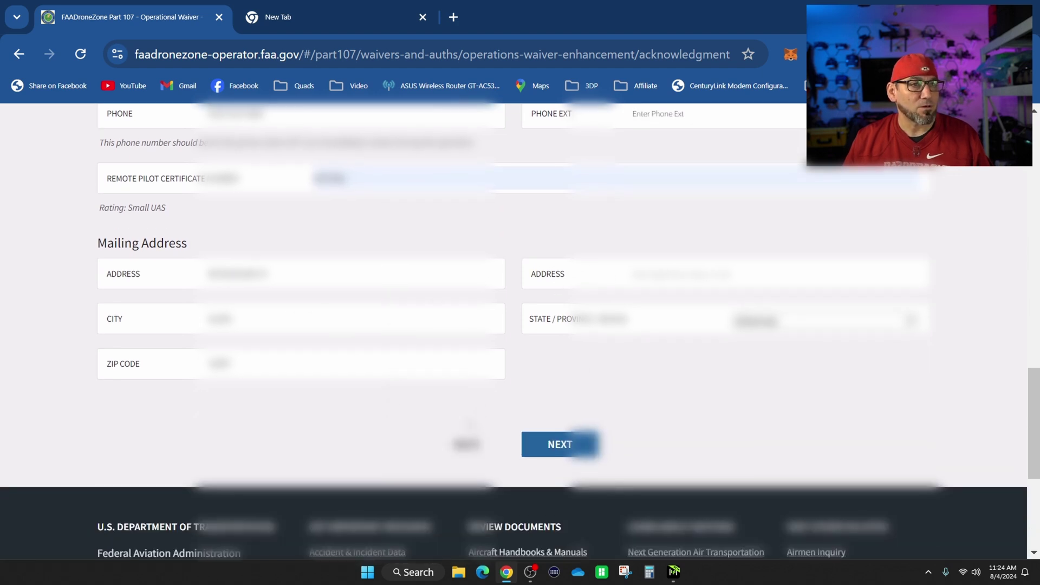
pyautogui.click(569, 444)
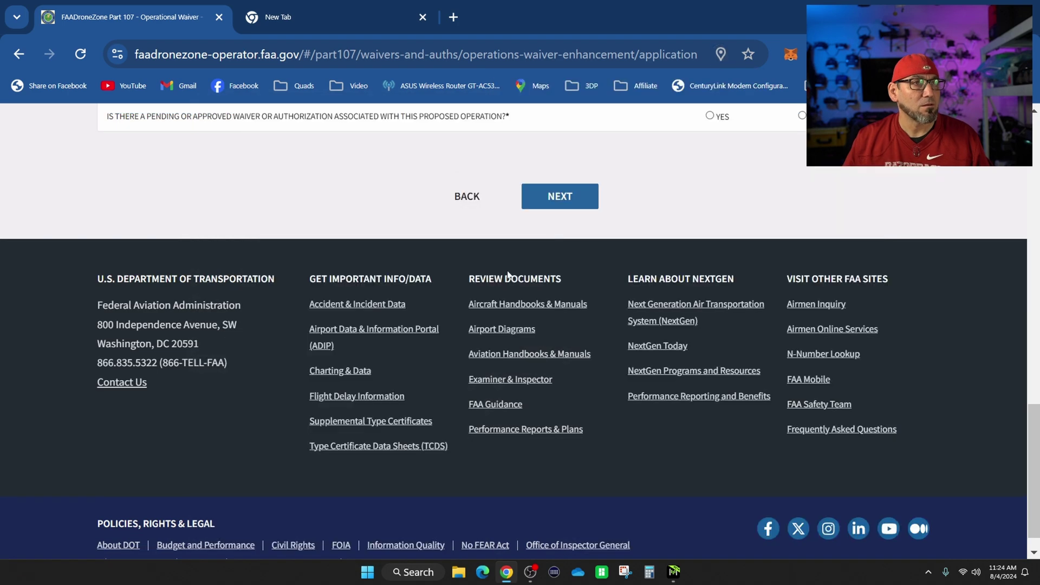
# Step: Scroll to the 107.39 section and click into its empty safety explanation box
pyautogui.scroll(15, 510, 293)
pyautogui.scroll(-2, 511, 309)
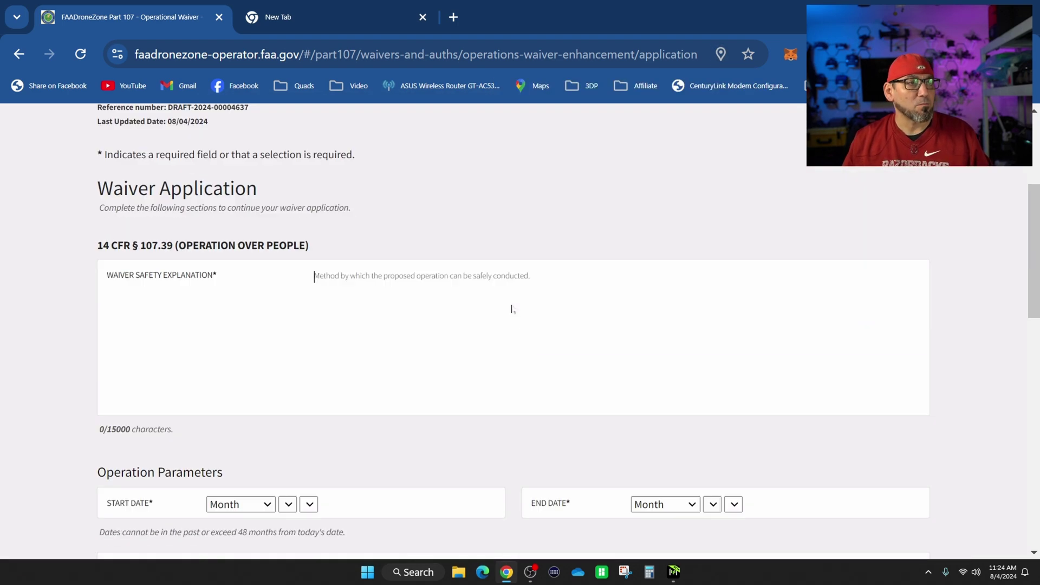
pyautogui.scroll(-1, 511, 309)
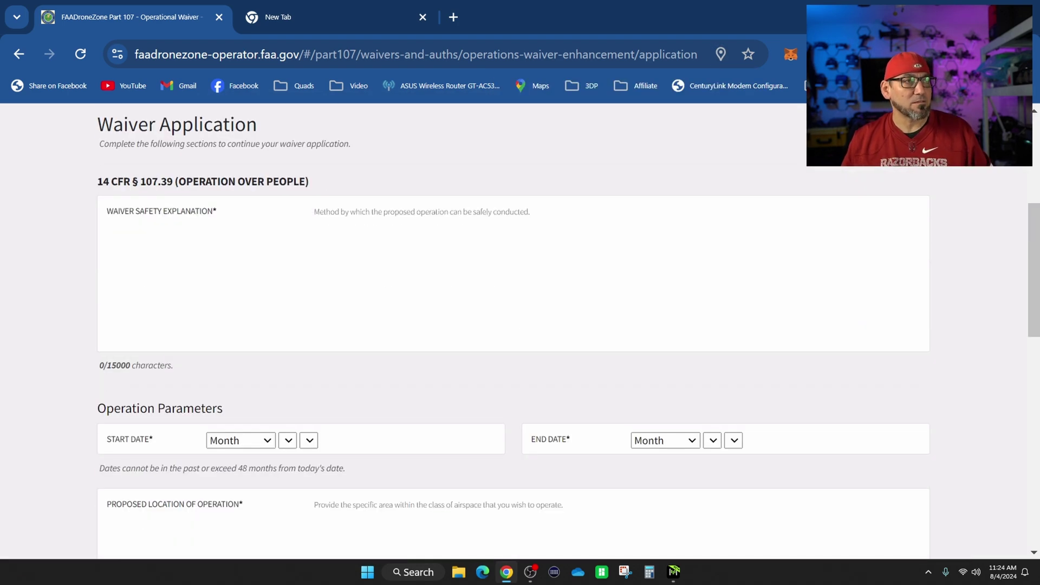
pyautogui.click(314, 212)
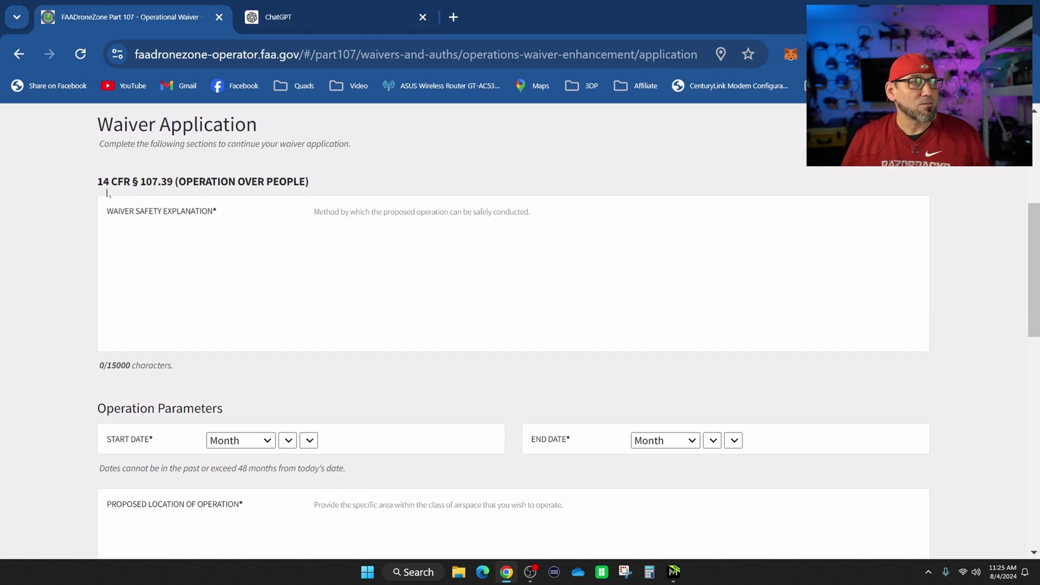
pyautogui.click(131, 211)
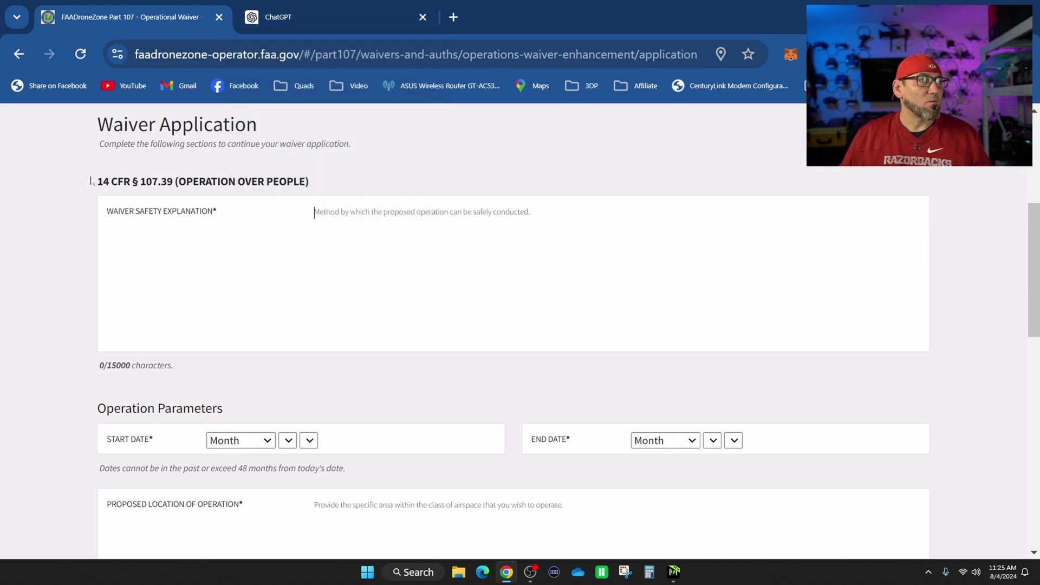
# Step: Select and copy the heading '14 CFR § 107.39 (OPERATION OVER PEOPLE)'
pyautogui.moveTo(93, 182); pyautogui.dragTo(298, 183)
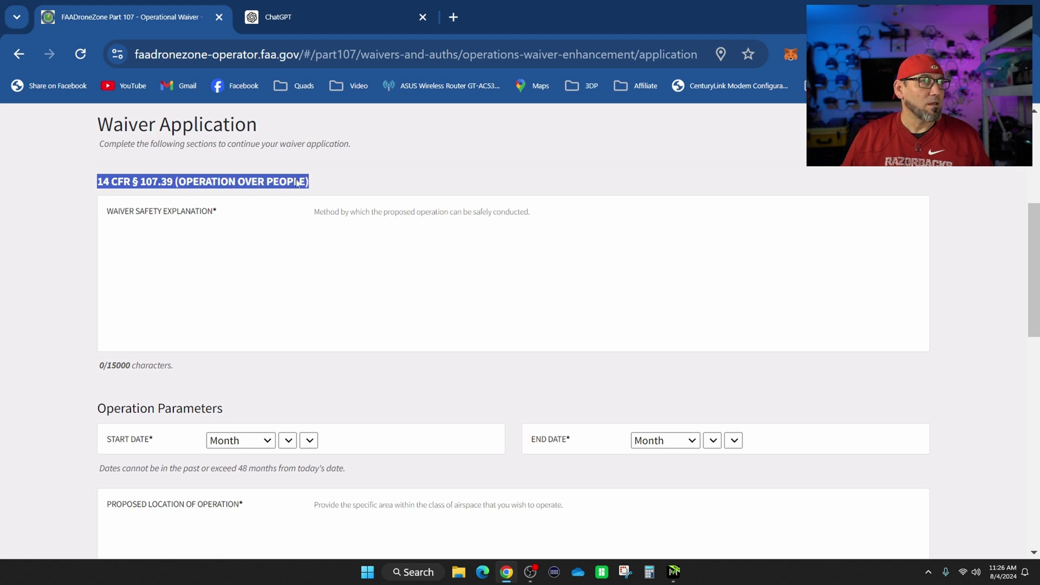
pyautogui.rightClick(286, 181)
pyautogui.click(308, 195)
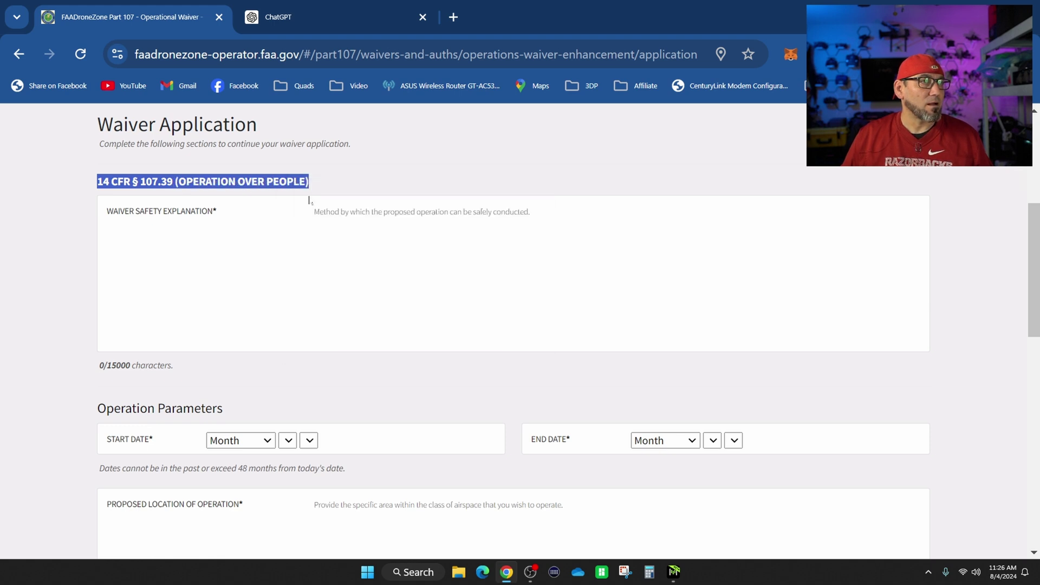
# Step: Start the ChatGPT prompt 'Write me a safety explanation waiver for' plus the pasted regulation heading
pyautogui.click(301, 26)
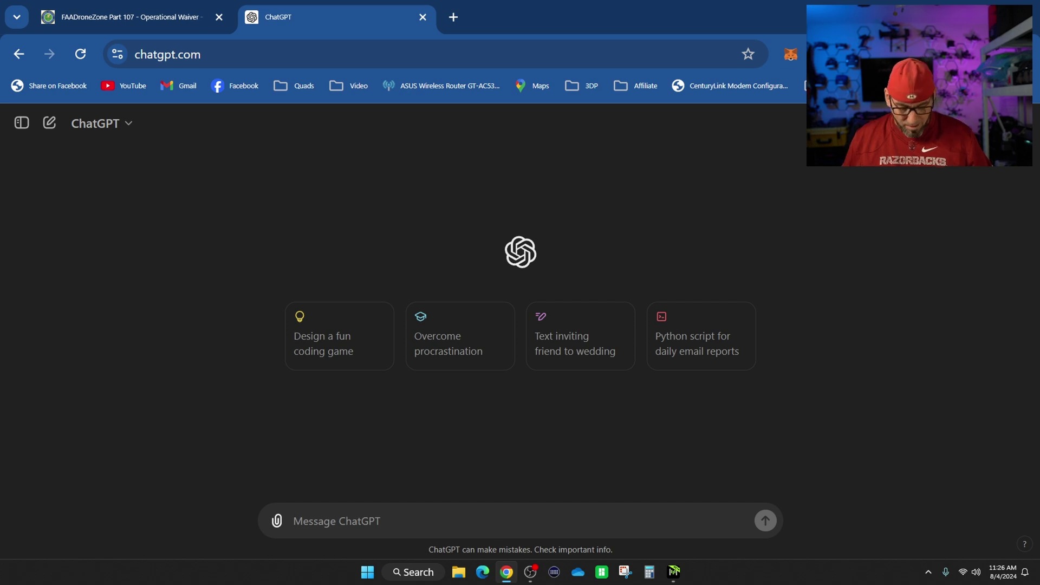
pyautogui.write('W')
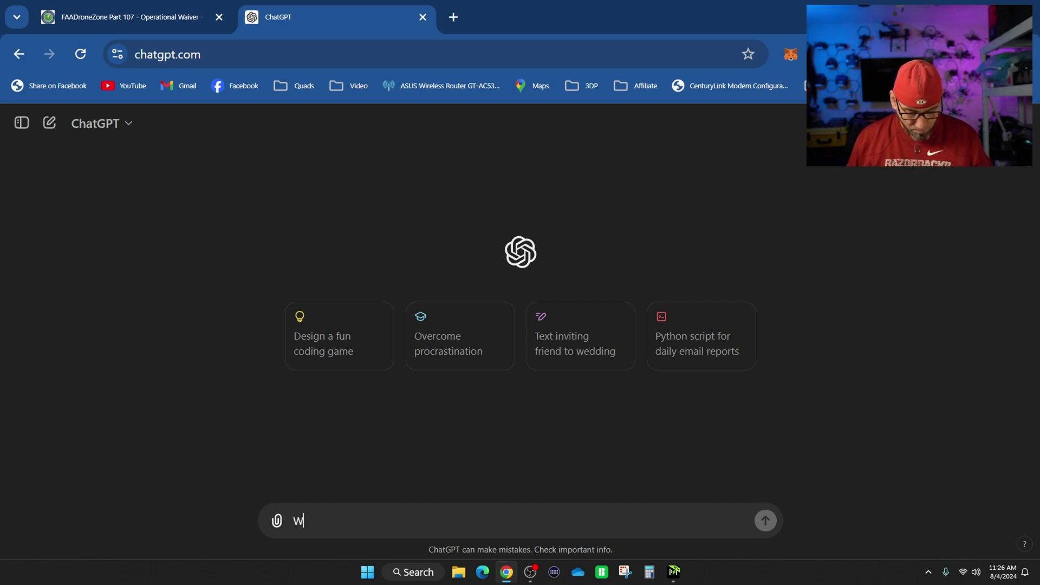
pyautogui.write('rite me a ')
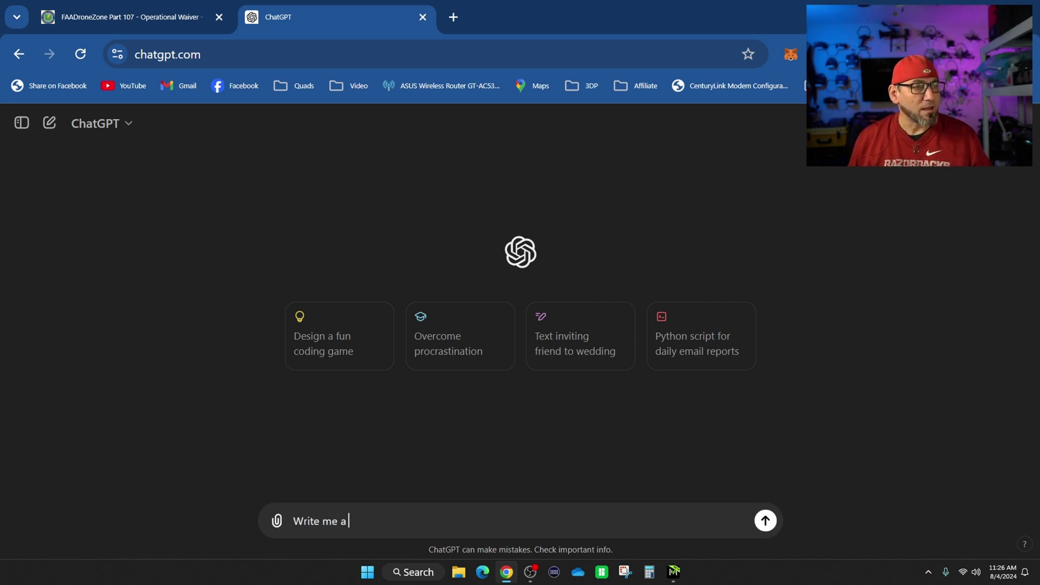
pyautogui.write('safet')
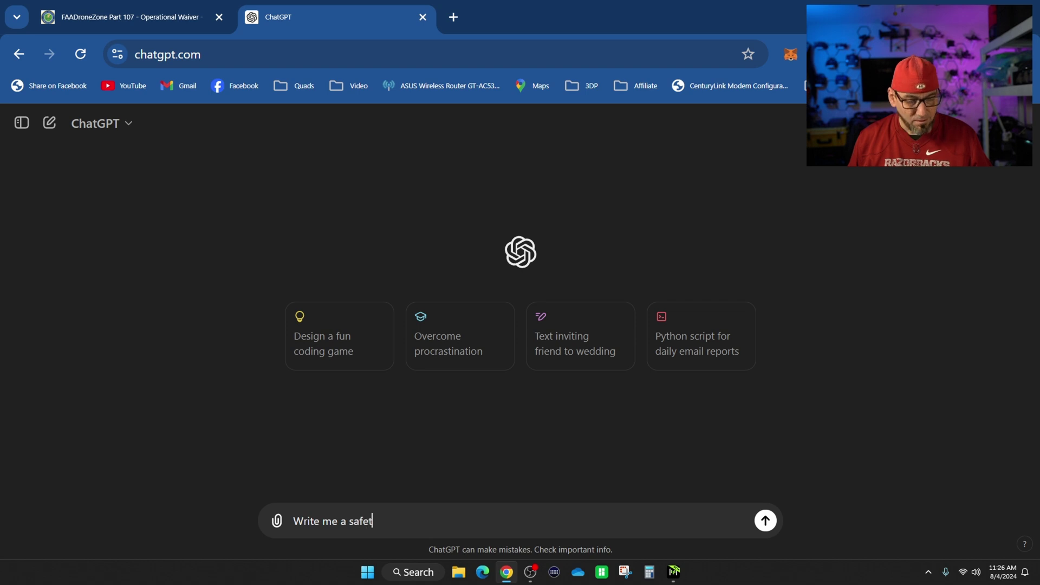
pyautogui.write('y e')
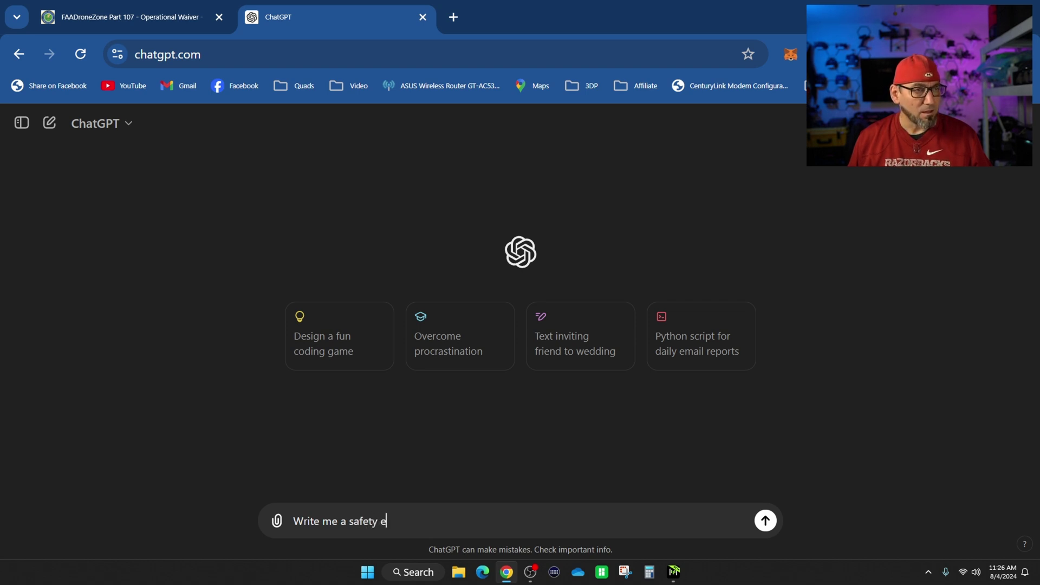
pyautogui.write('xplanation')
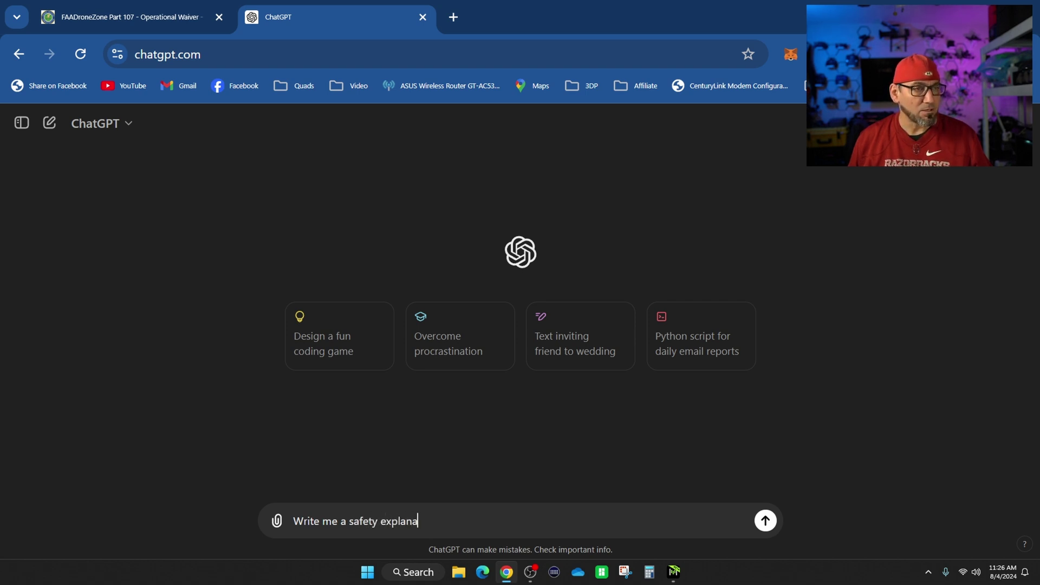
pyautogui.click(144, 18)
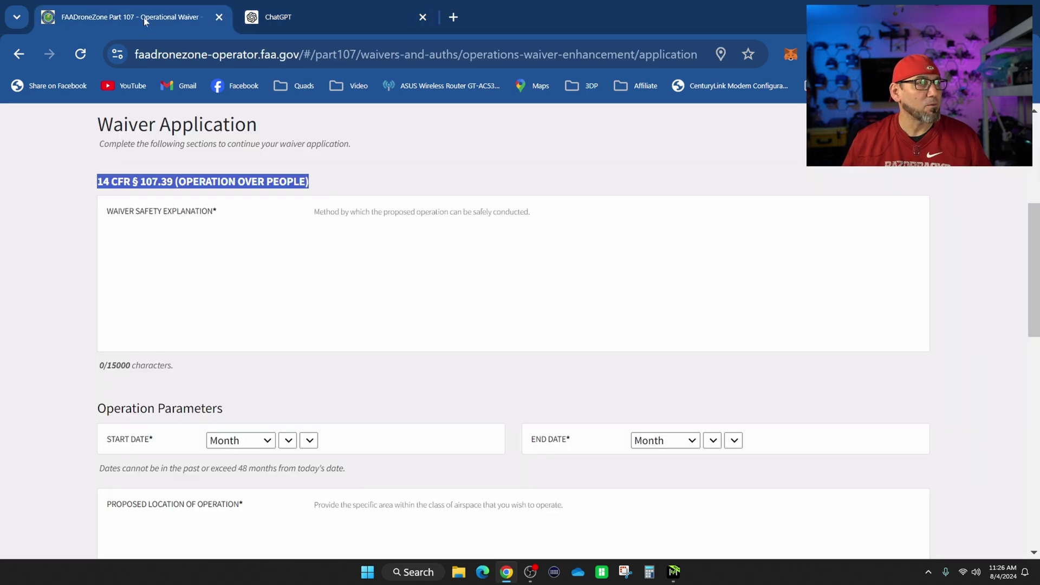
pyautogui.click(325, 22)
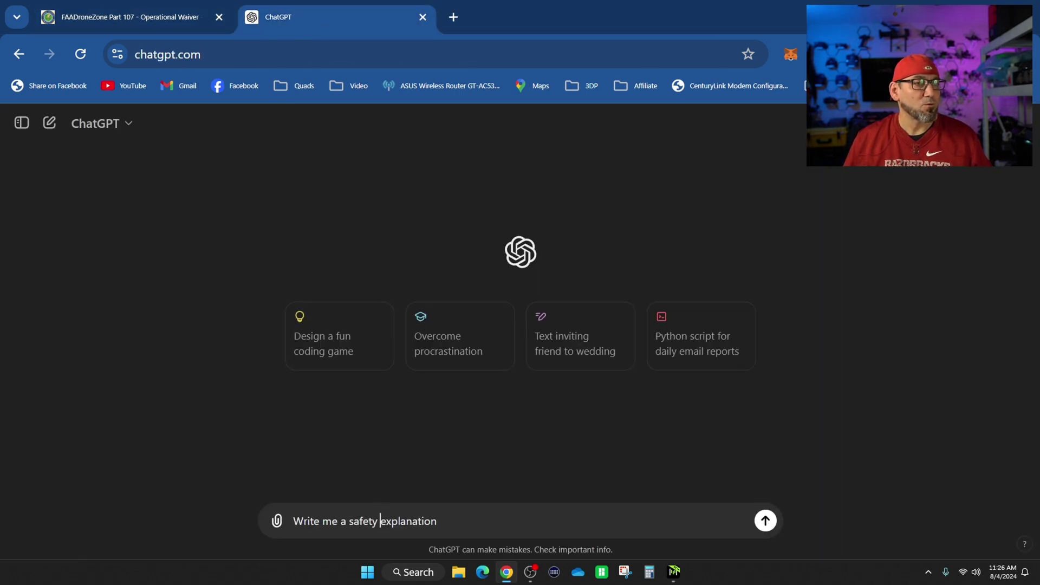
pyautogui.write('waiver')
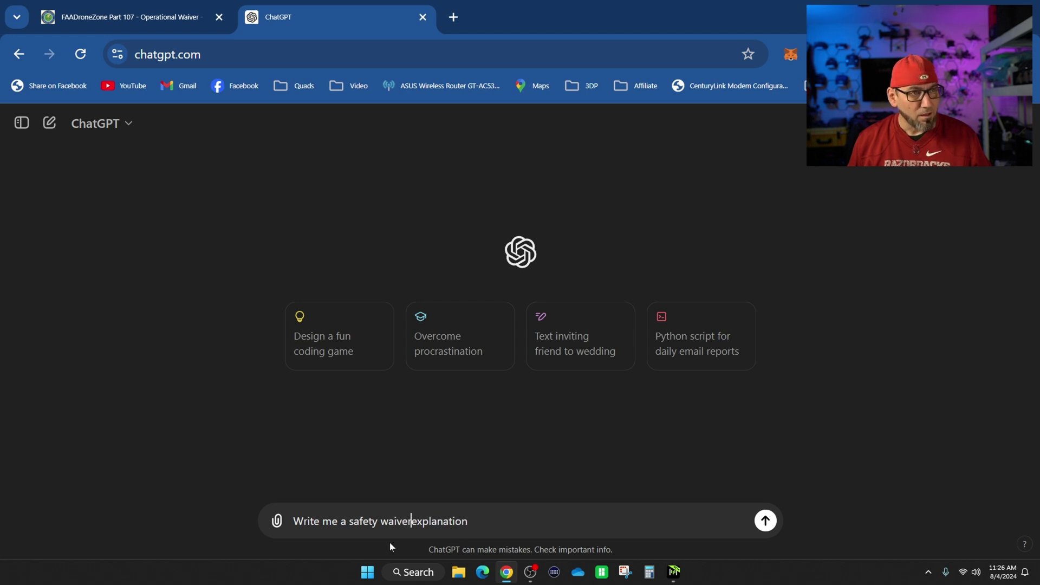
pyautogui.click(473, 521)
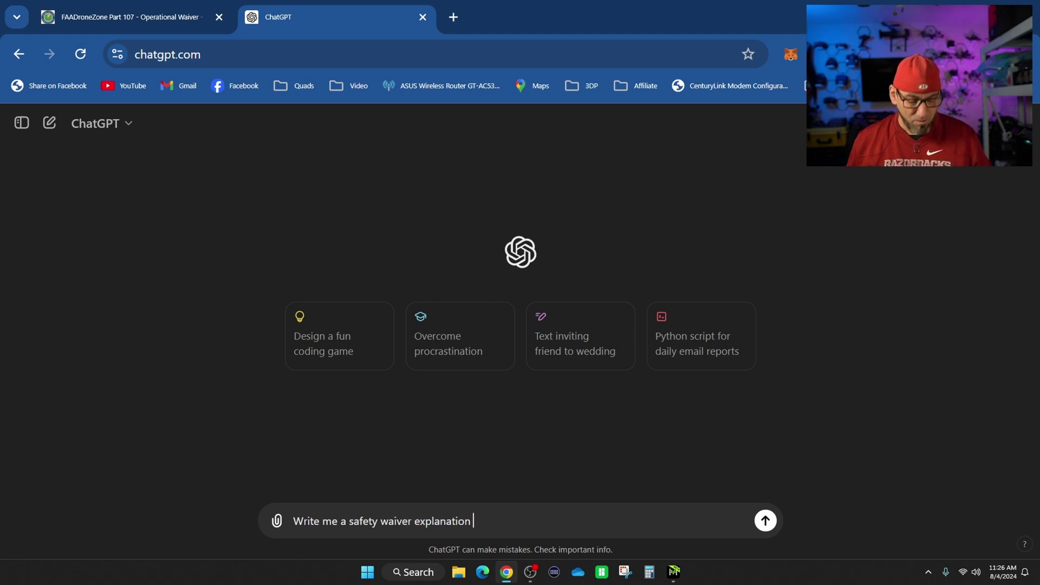
pyautogui.write('for')
pyautogui.rightClick(490, 521)
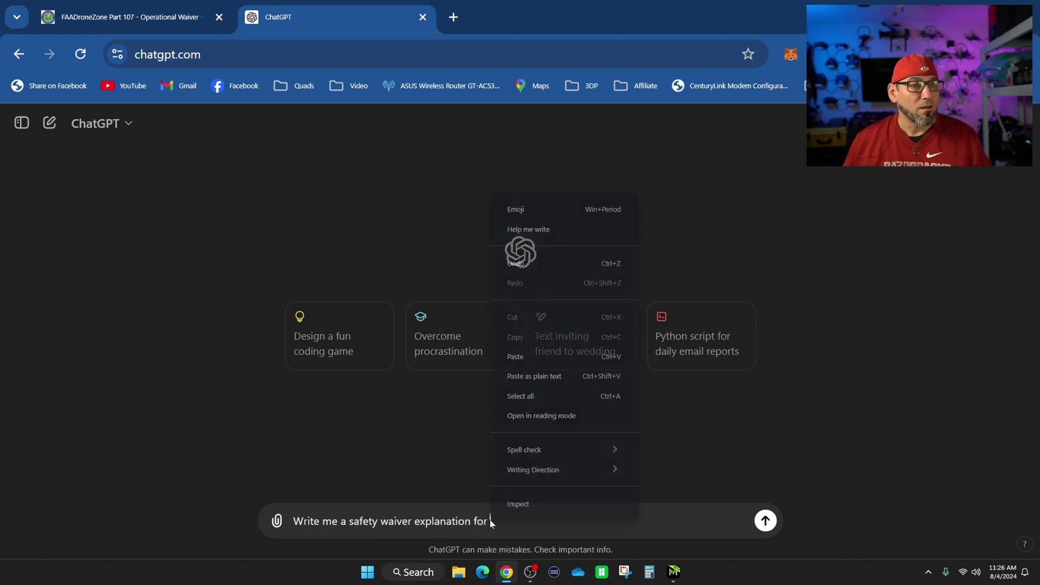
pyautogui.click(529, 358)
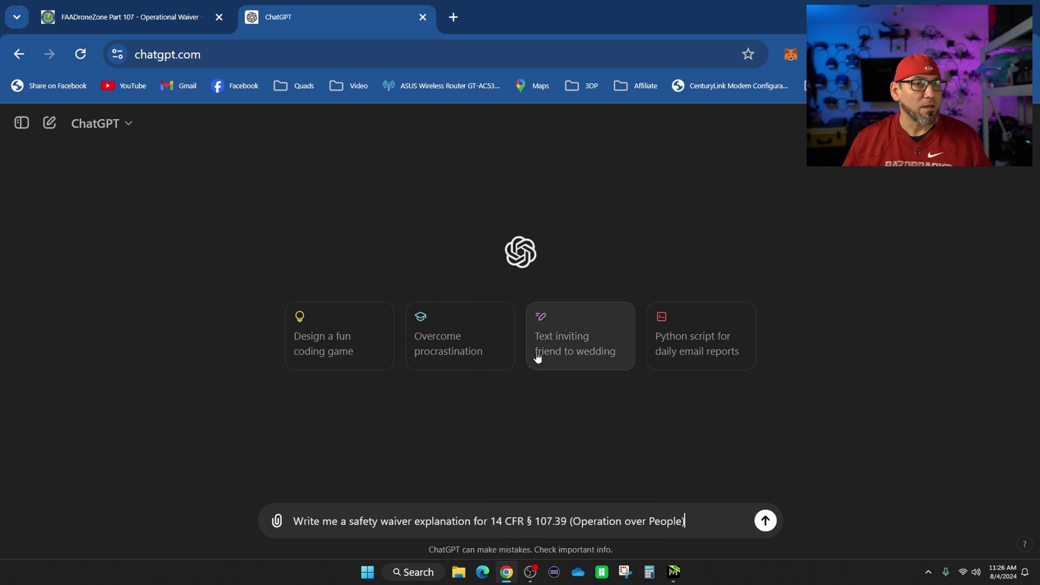
pyautogui.click(148, 26)
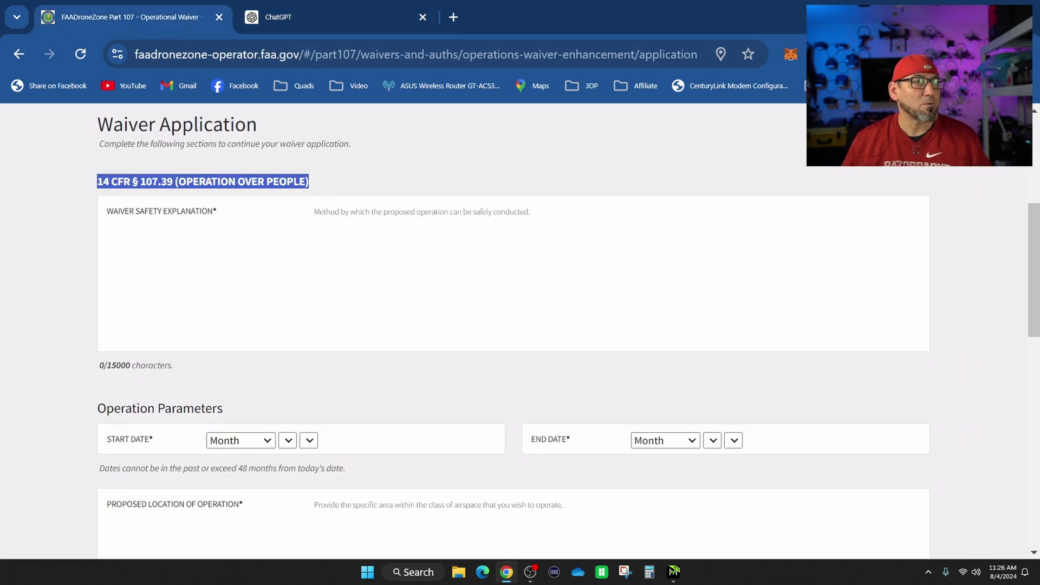
pyautogui.click(333, 21)
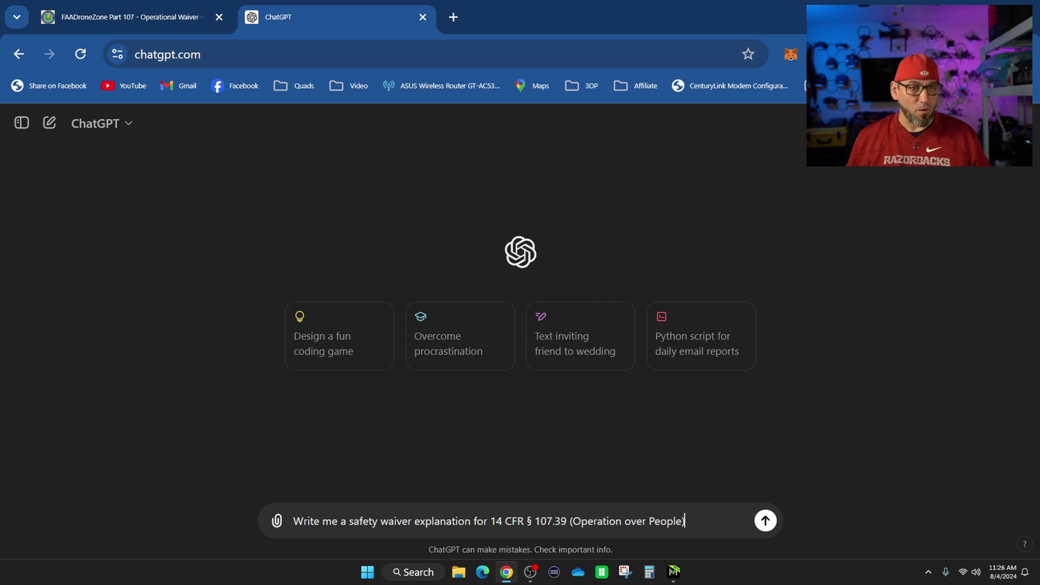
# Step: Add that a DJI Avata 2 weighing 493 grams with prop guards will be flown
pyautogui.write('. I')
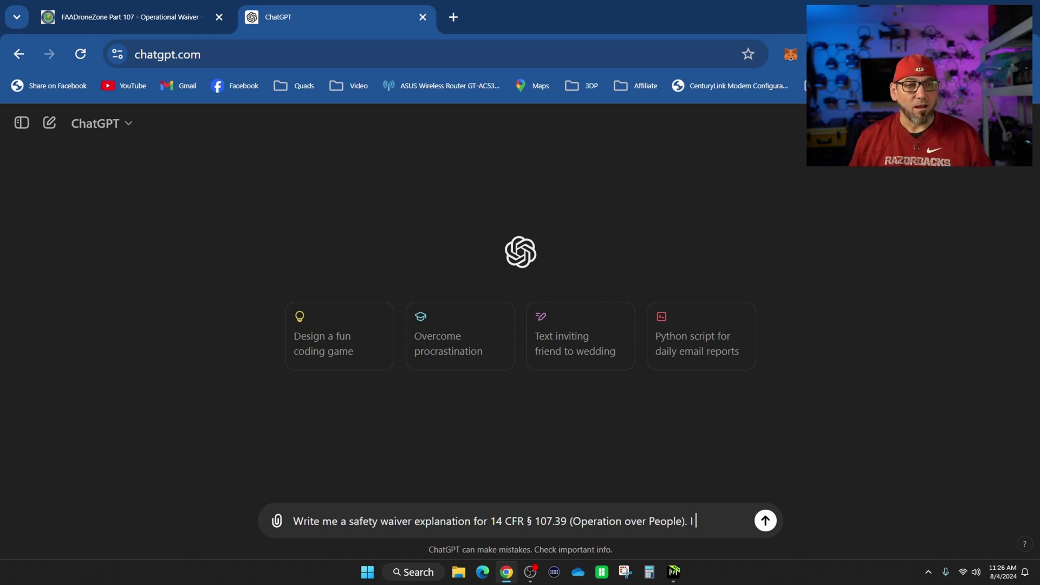
pyautogui.write(' will ')
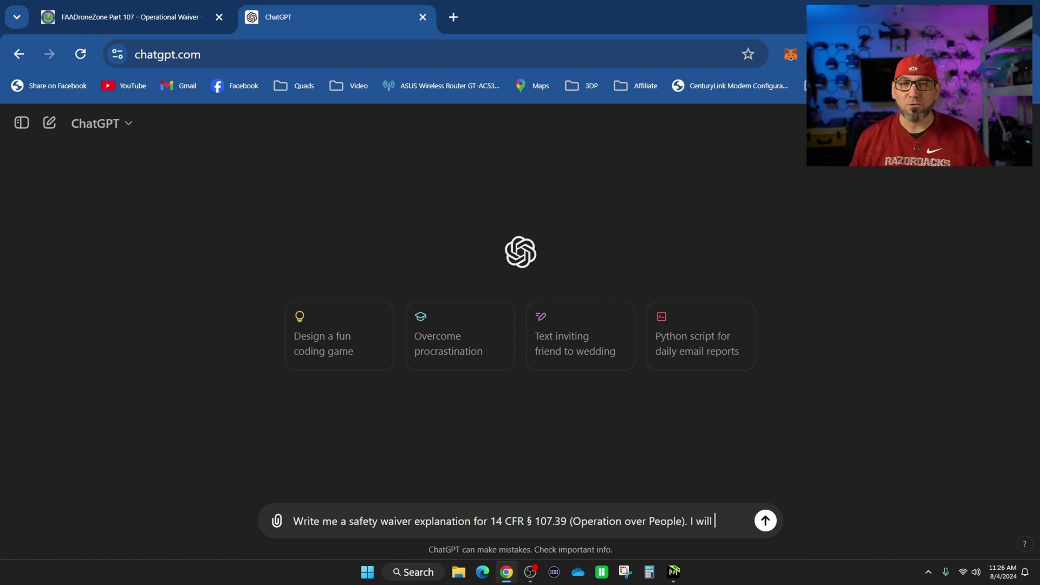
pyautogui.write('operating a ')
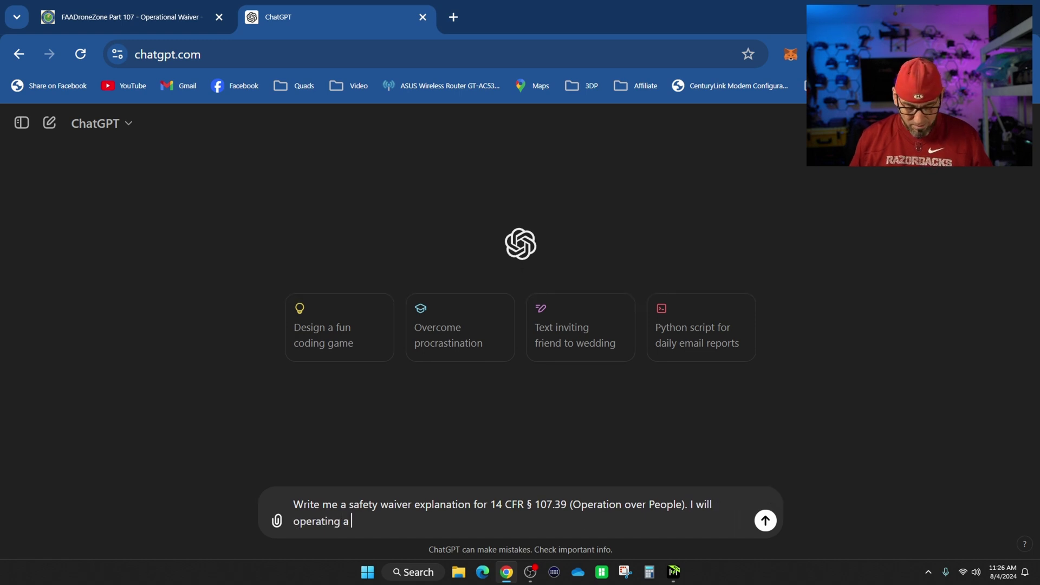
pyautogui.write('DJI ava')
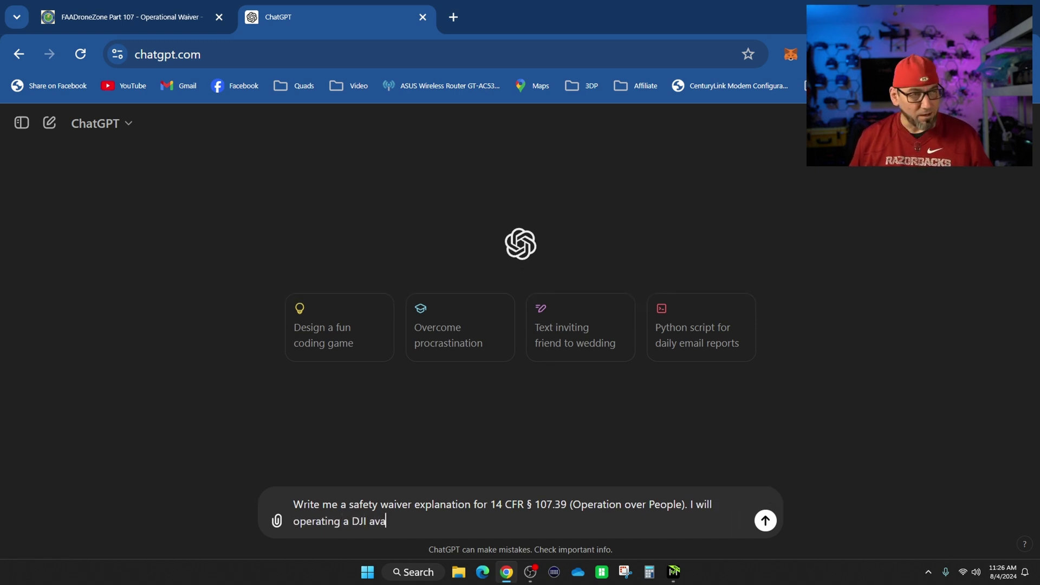
pyautogui.write('ta 2')
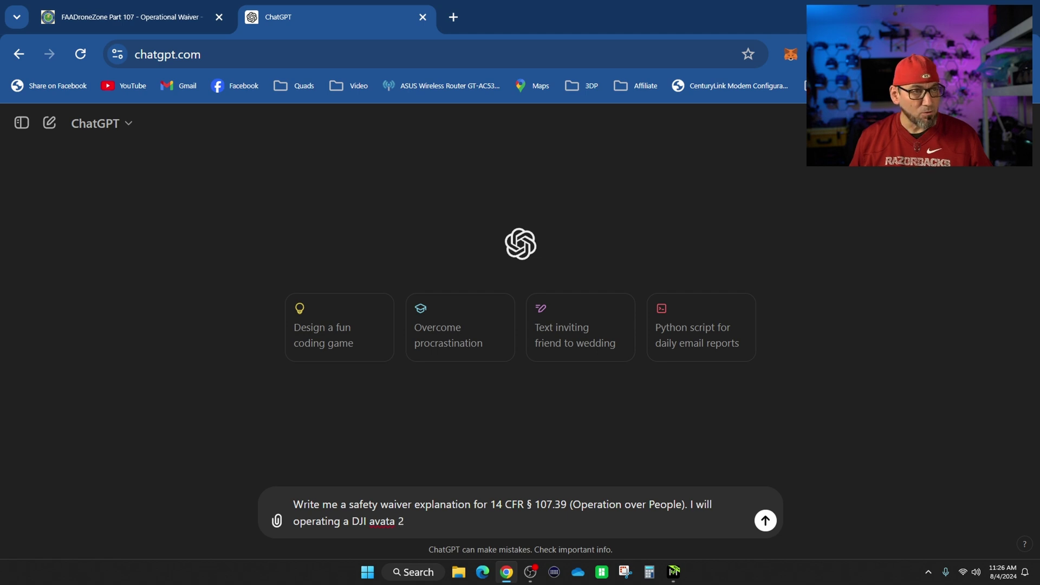
pyautogui.write(' wig')
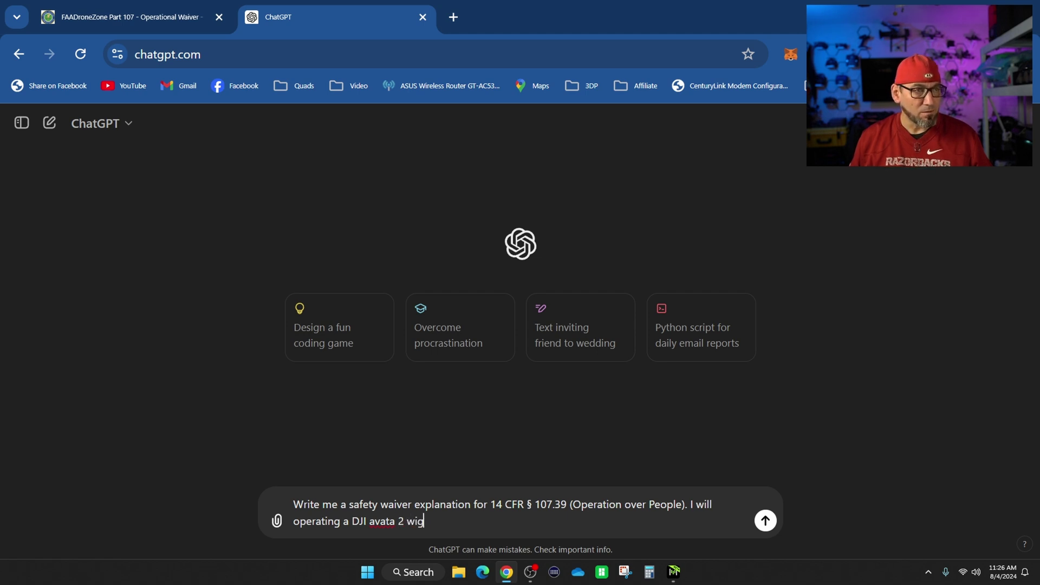
pyautogui.press('BackSpace')
pyautogui.write('ghin')
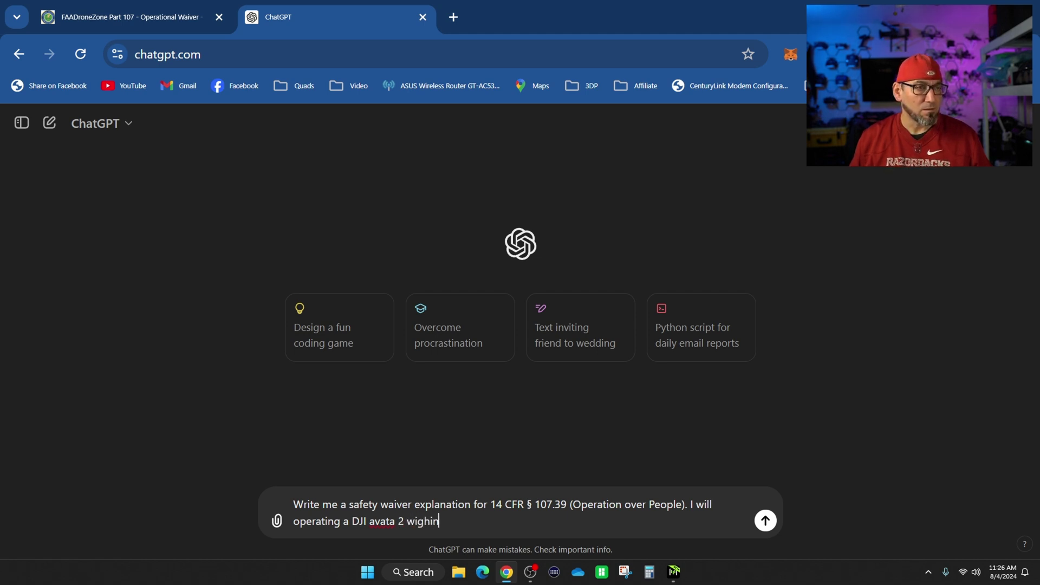
pyautogui.write('g ')
pyautogui.write('43')
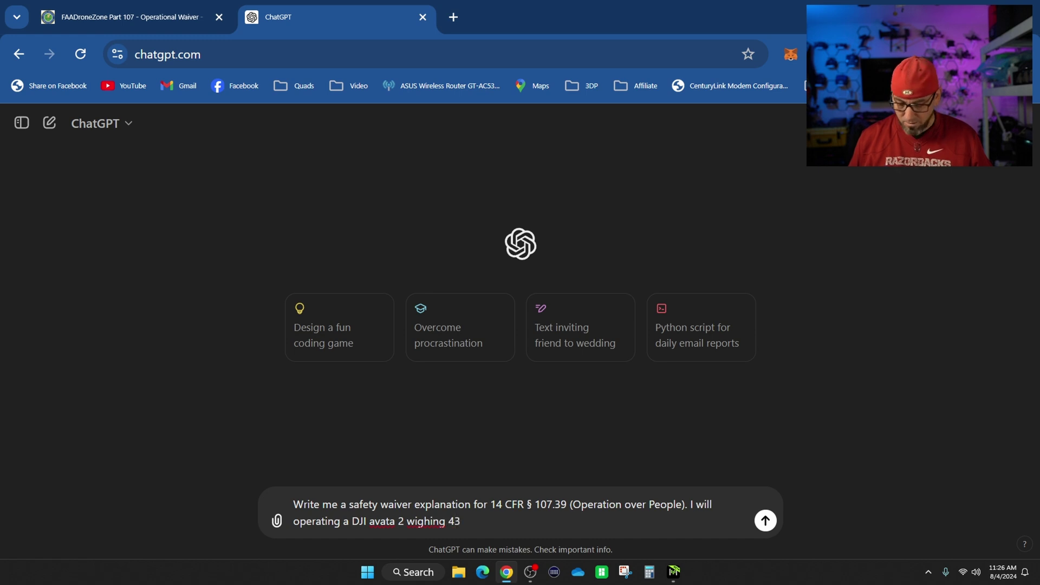
pyautogui.press('BackSpace')
pyautogui.write('93')
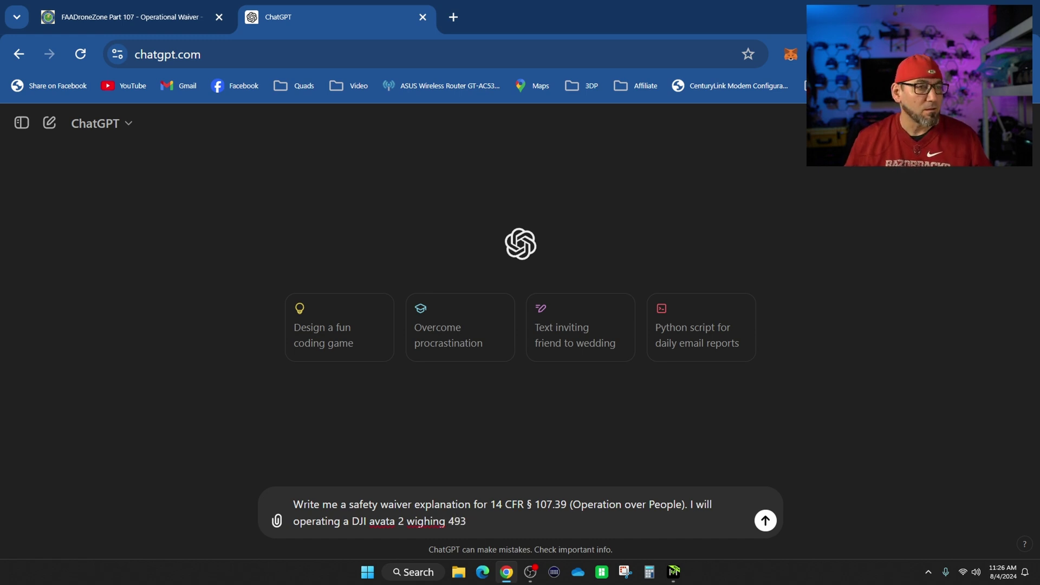
pyautogui.rightClick(423, 521)
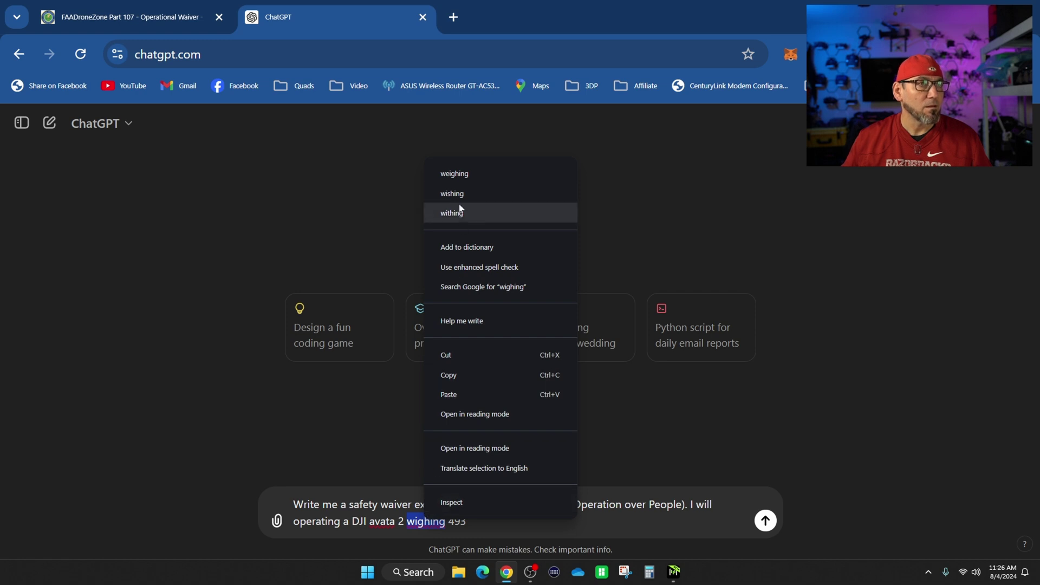
pyautogui.click(469, 181)
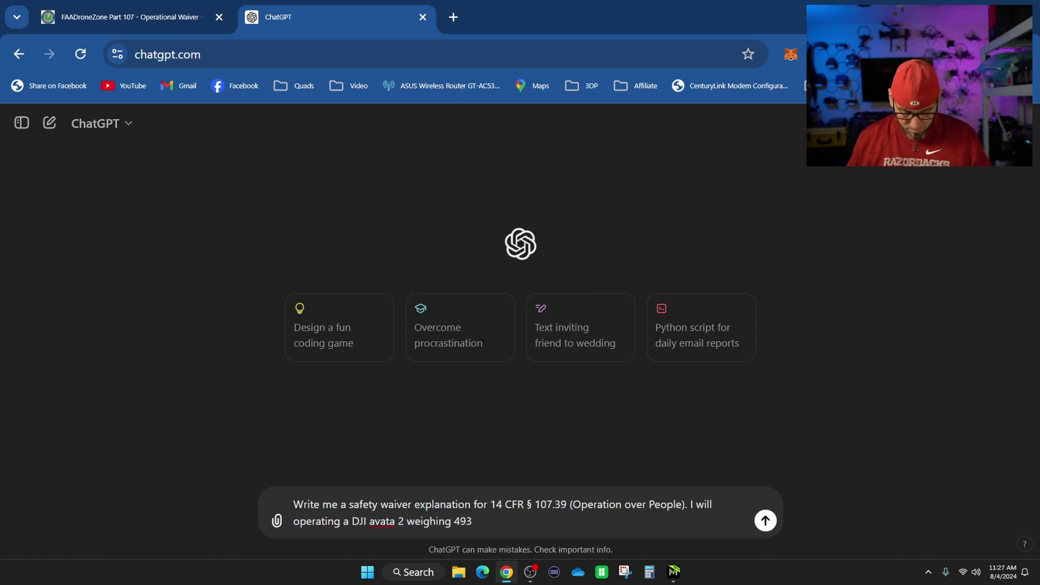
pyautogui.write('grm')
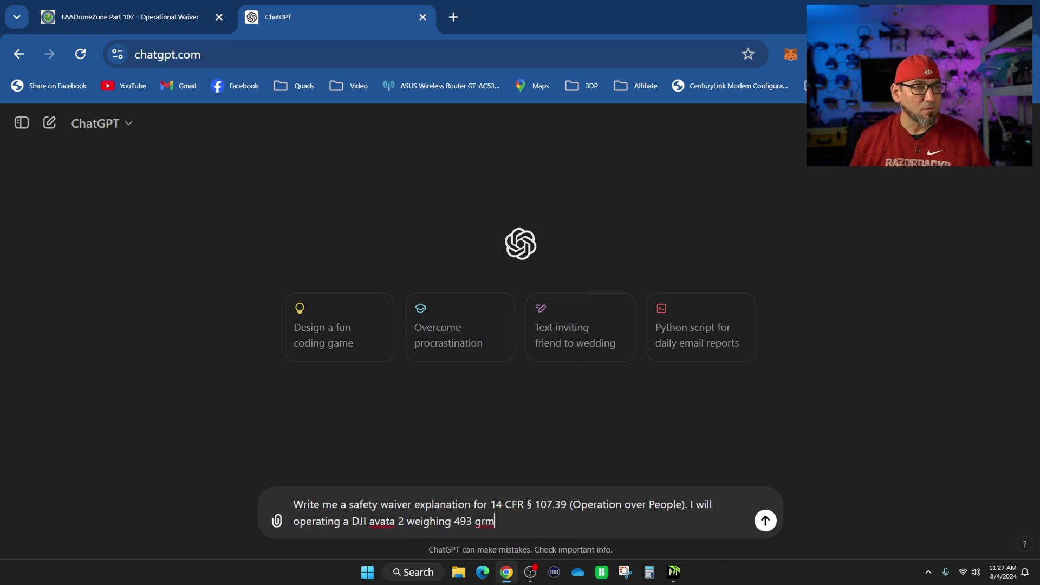
pyautogui.press('BackSpace')
pyautogui.press('BackSpace')
pyautogui.write('rams')
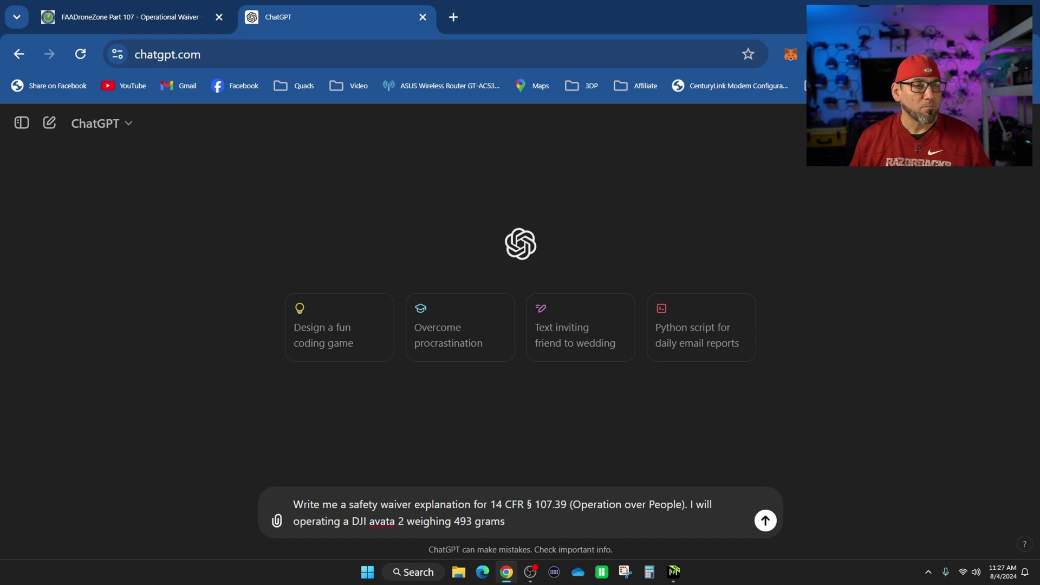
pyautogui.write(' with')
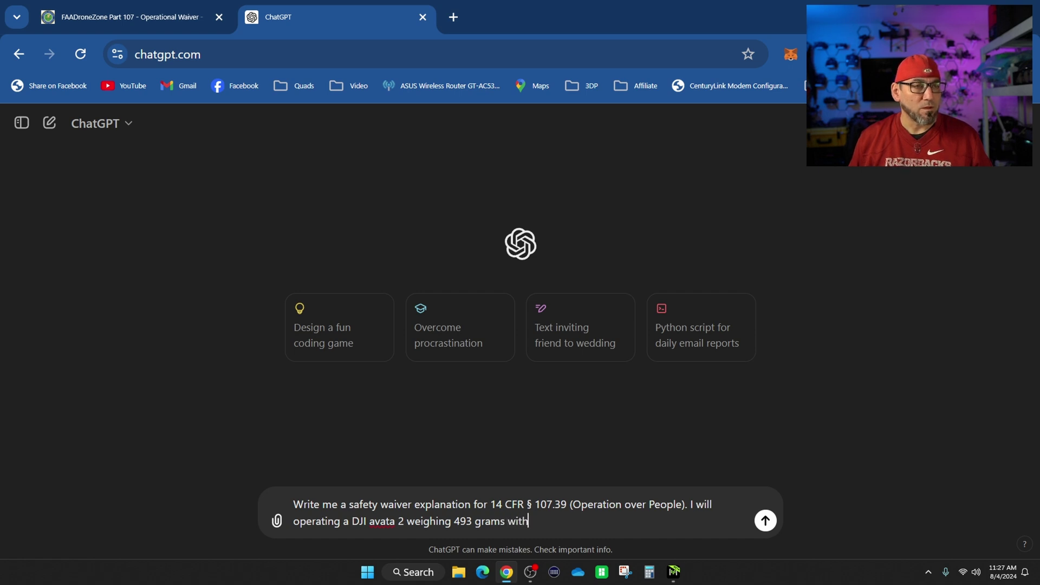
pyautogui.write(' prop guards')
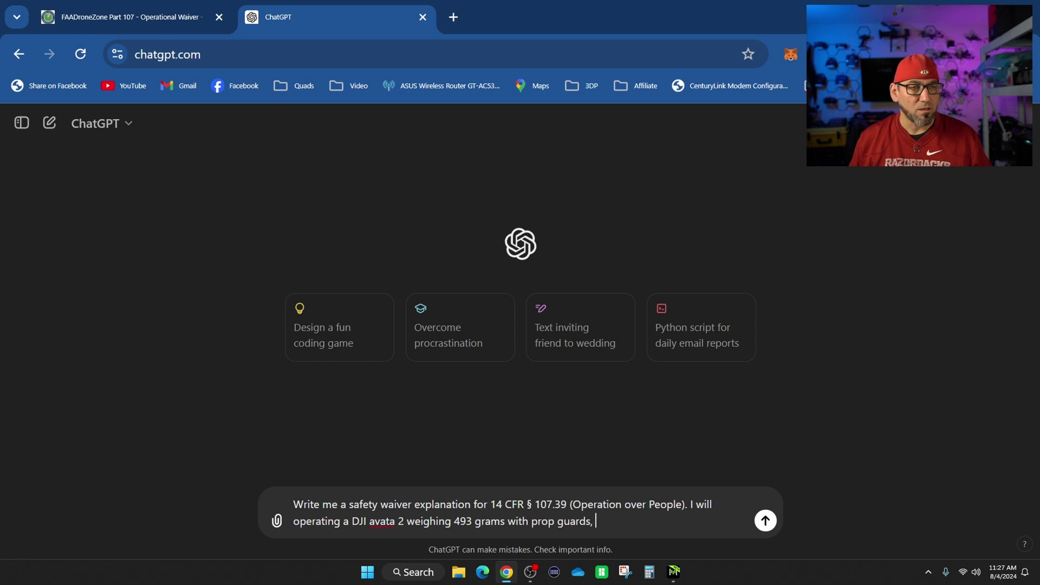
pyautogui.write(', r')
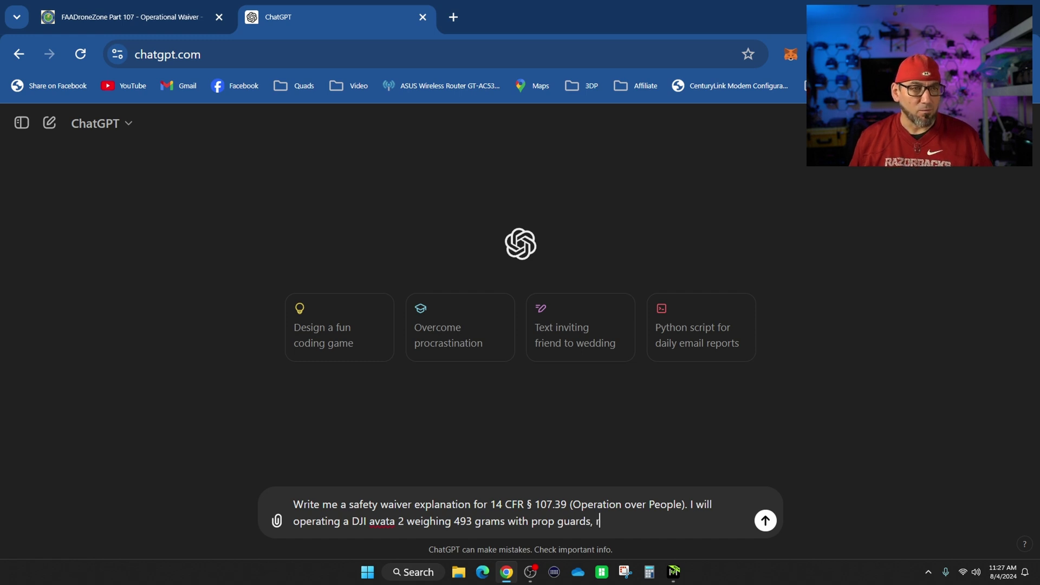
pyautogui.write('emoter')
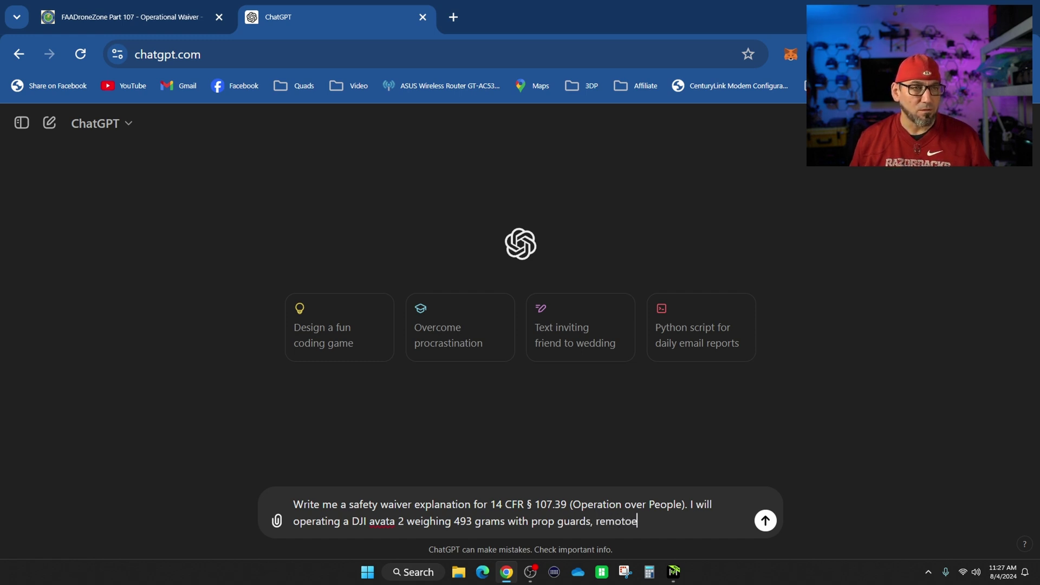
# Step: Add remote identification, a 3 nautical mile strobe, venue staff coordination and LAANC approval if required
pyautogui.press('BackSpace')
pyautogui.press('BackSpace')
pyautogui.write('e identi')
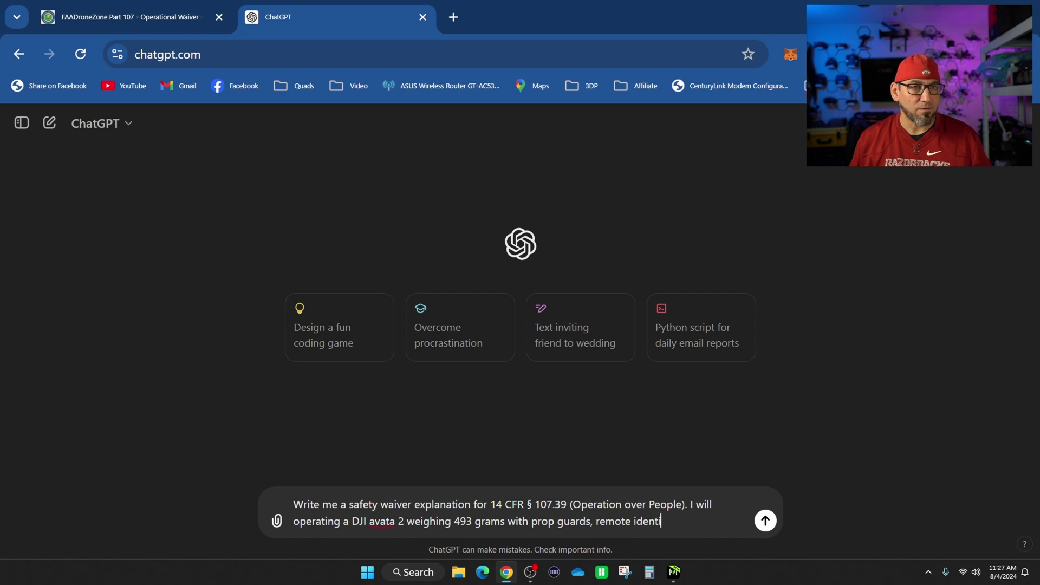
pyautogui.write('ficatio')
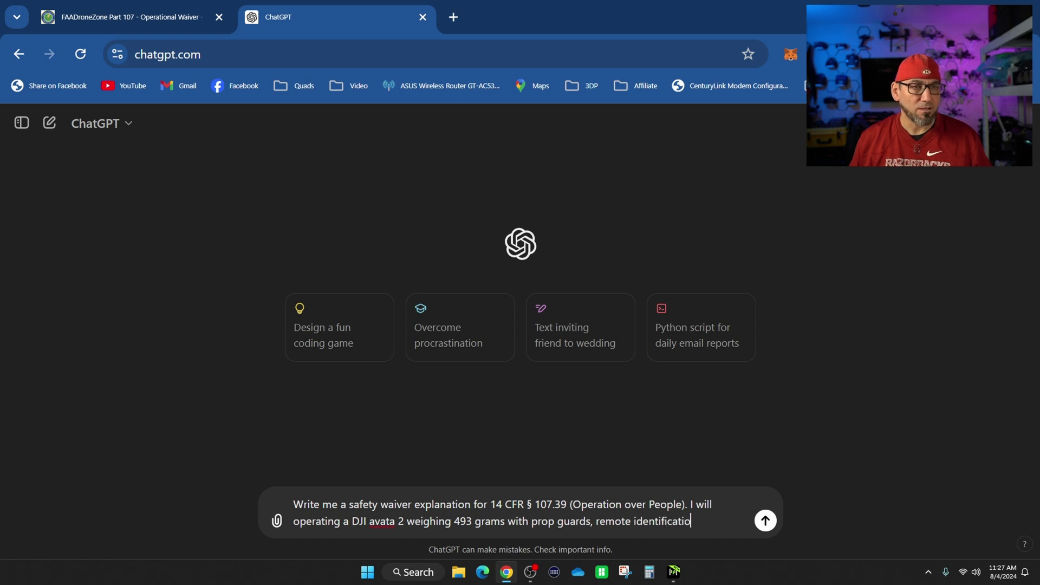
pyautogui.write('n and ')
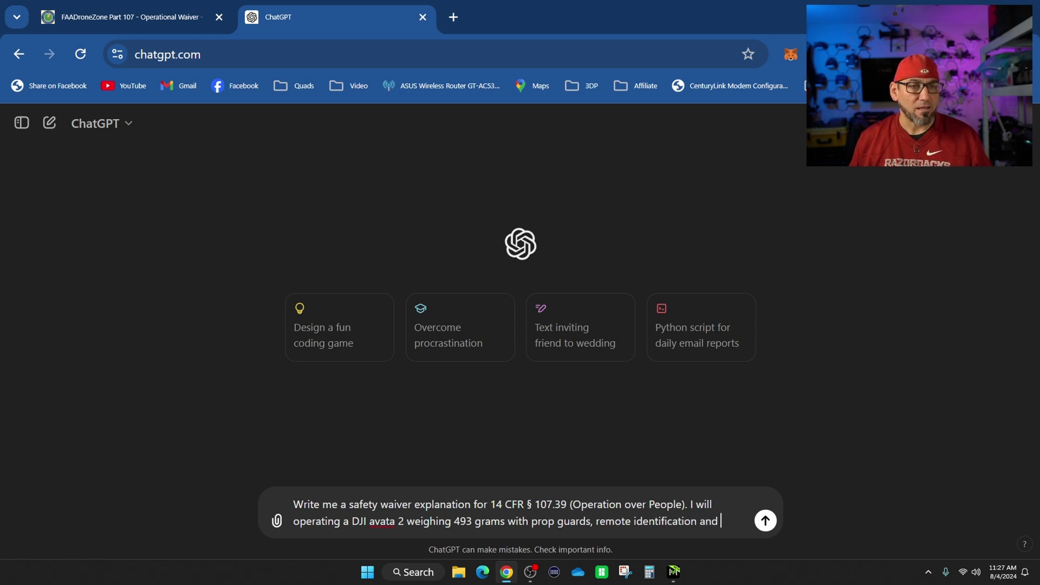
pyautogui.write('a')
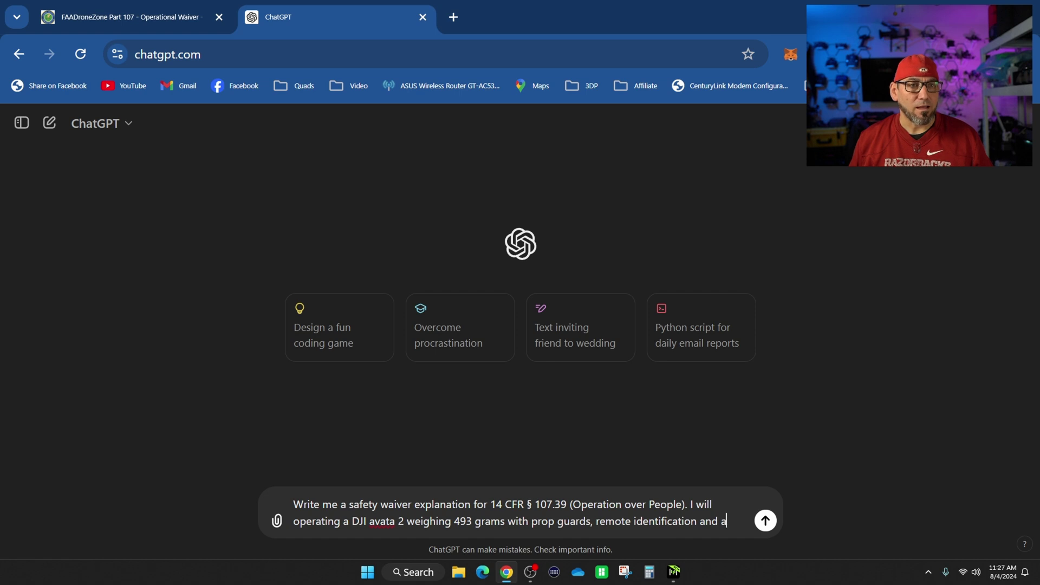
pyautogui.write(' 3')
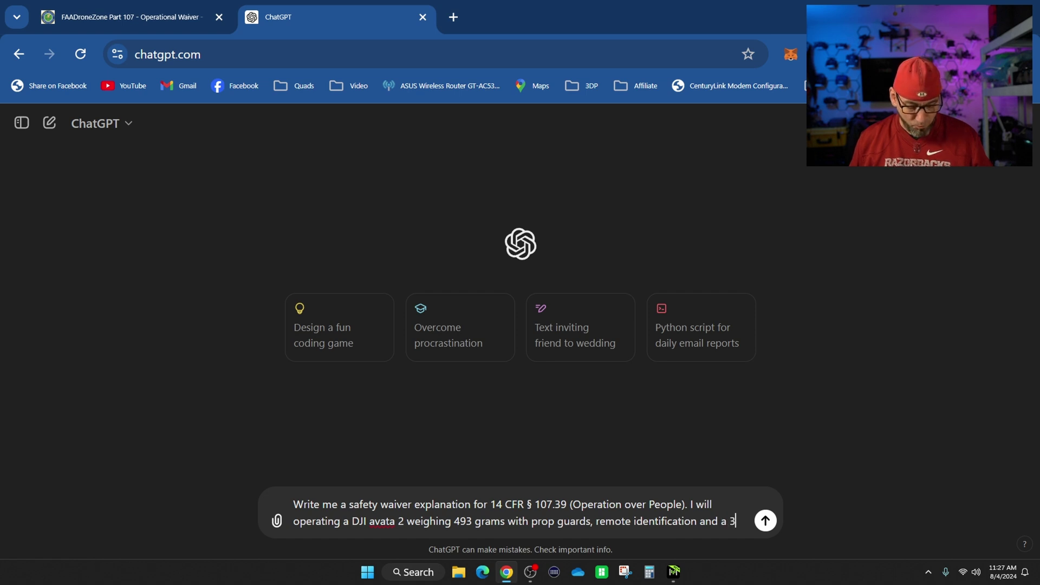
pyautogui.write(' natical m')
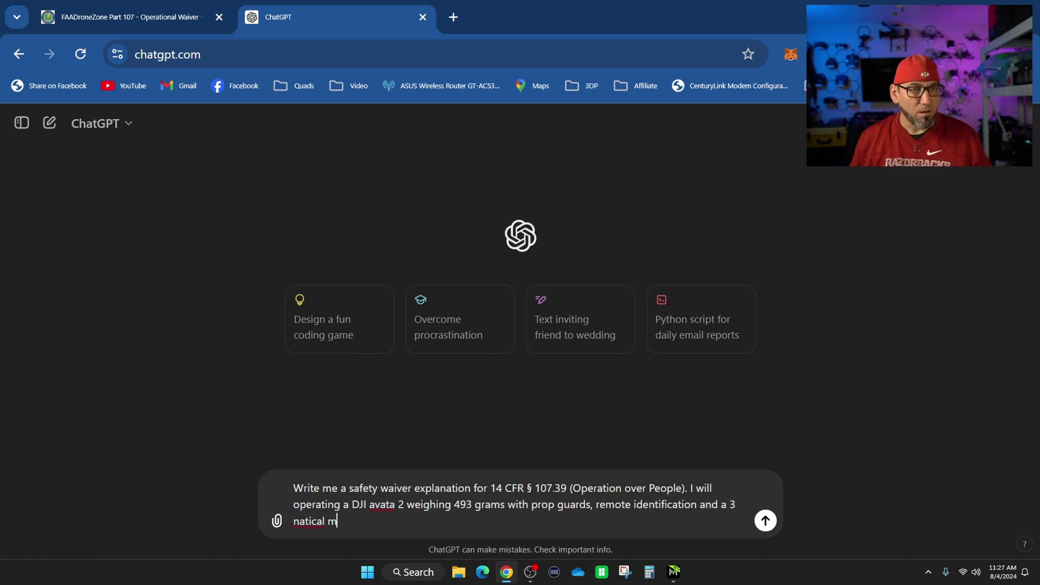
pyautogui.write('il')
pyautogui.press('BackSpace')
pyautogui.press('BackSpace')
pyautogui.press('BackSpace')
pyautogui.press('BackSpace')
pyautogui.press('BackSpace')
pyautogui.press('BackSpace')
pyautogui.press('BackSpace')
pyautogui.press('BackSpace')
pyautogui.press('BackSpace')
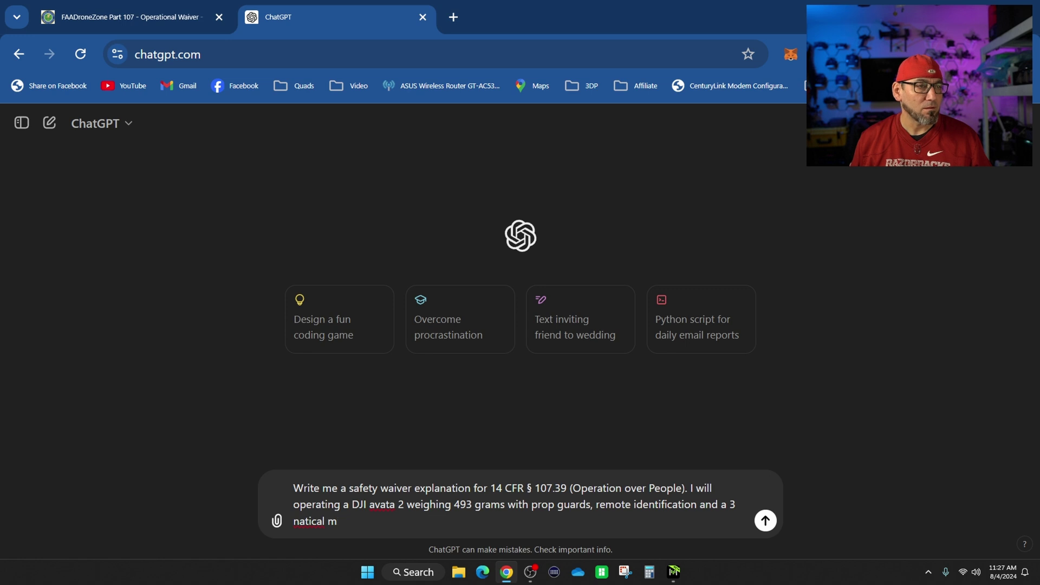
pyautogui.write('uti')
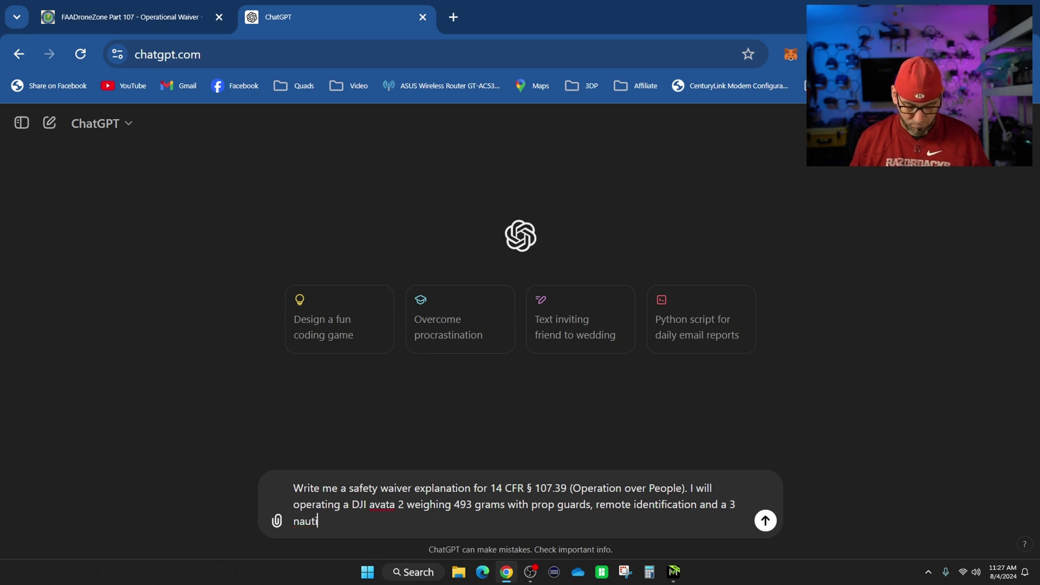
pyautogui.write('cal m')
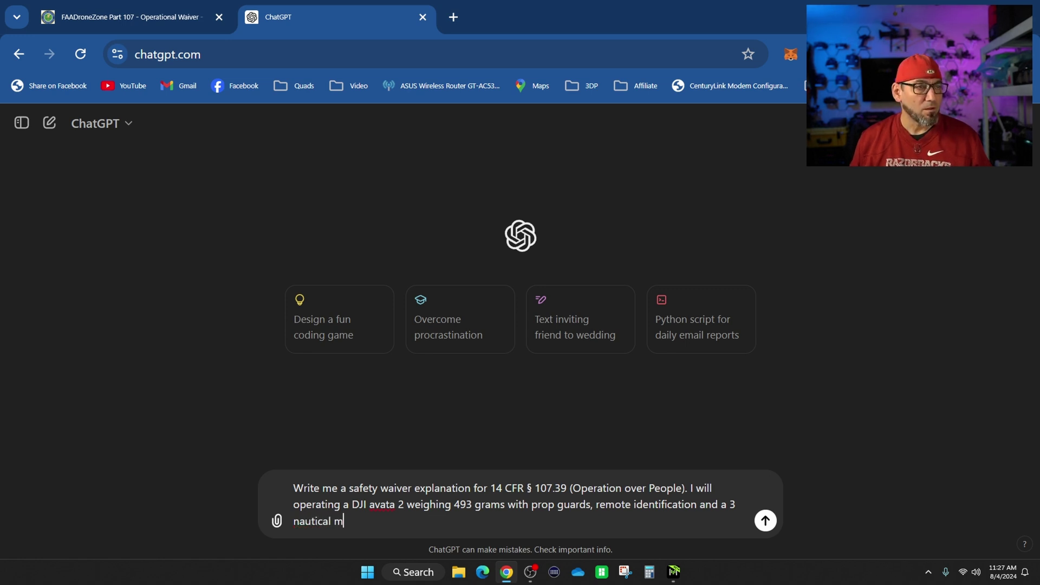
pyautogui.write('ile visible')
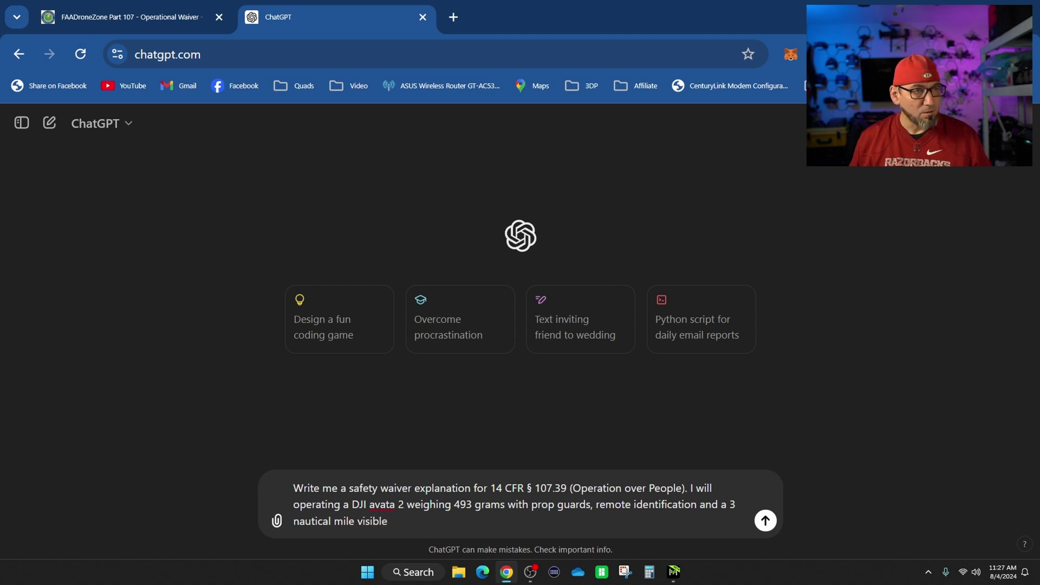
pyautogui.write(' strobe li')
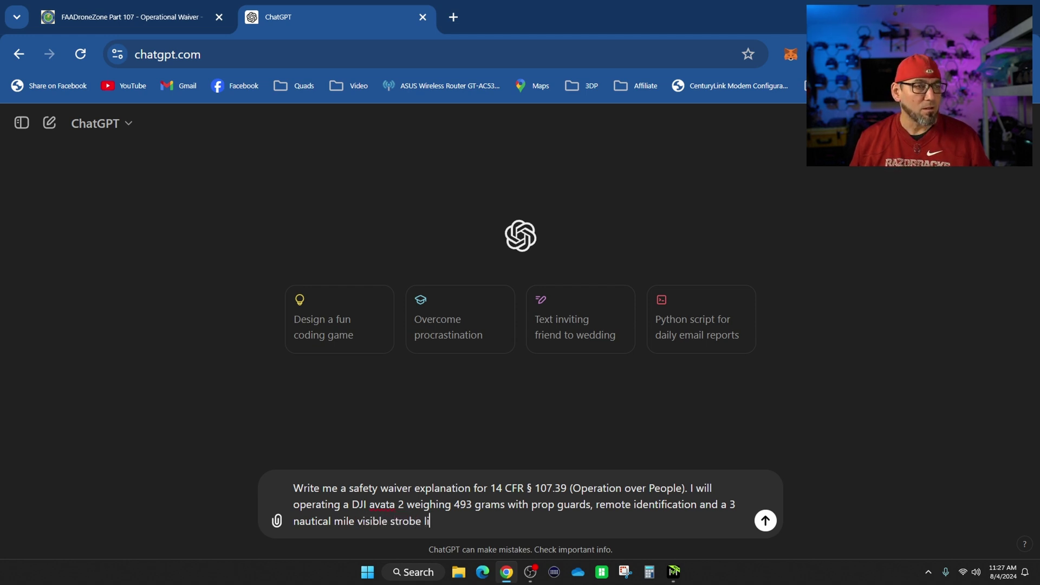
pyautogui.write('ght')
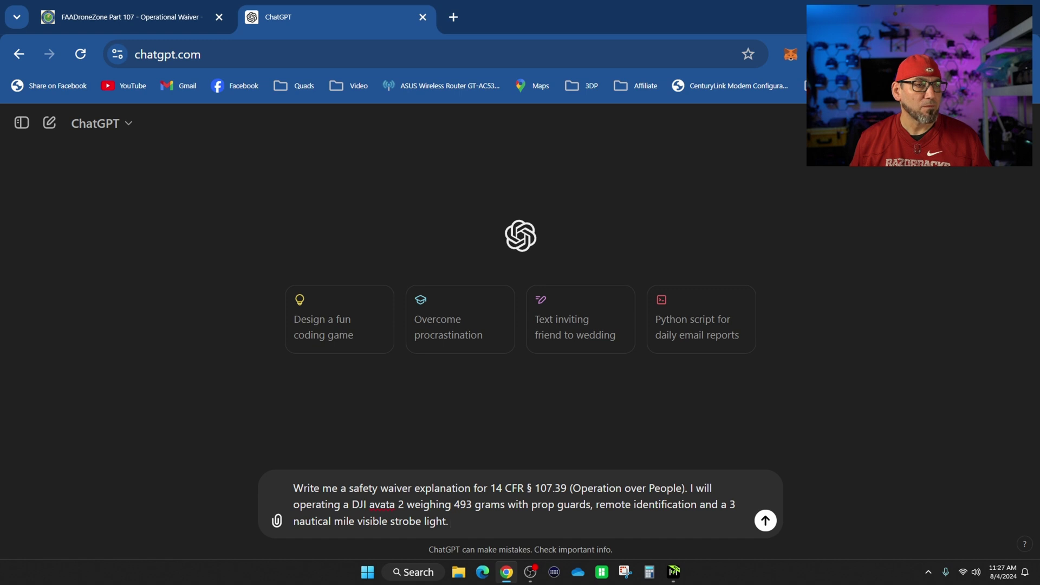
pyautogui.write('. I w')
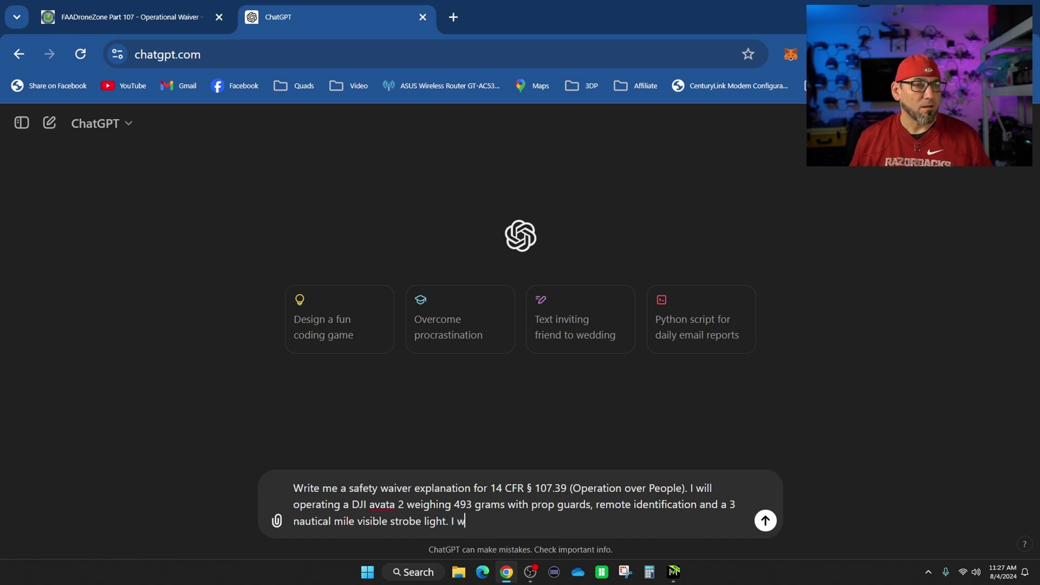
pyautogui.write('ill be oper')
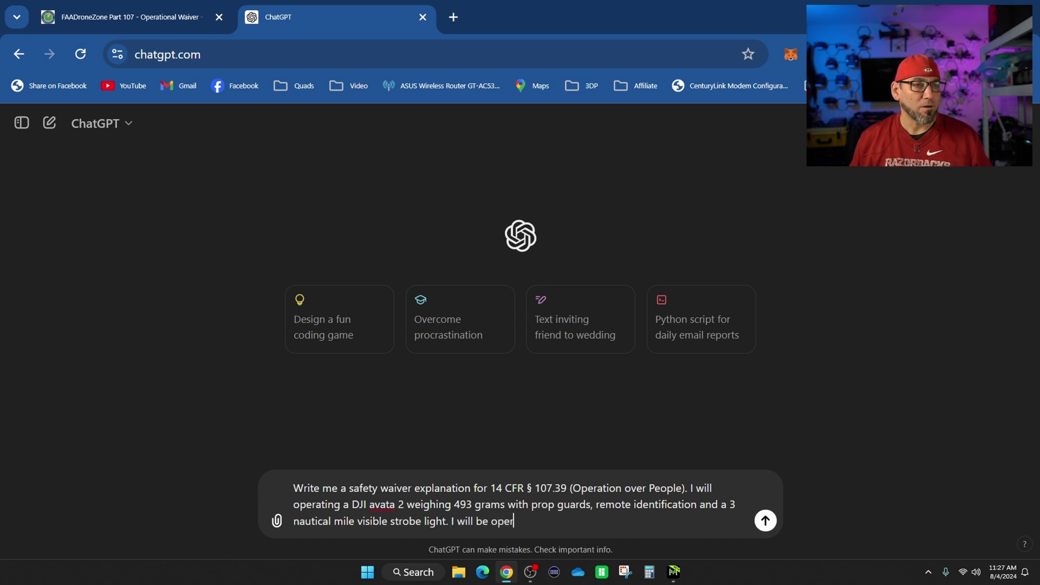
pyautogui.write('ating o')
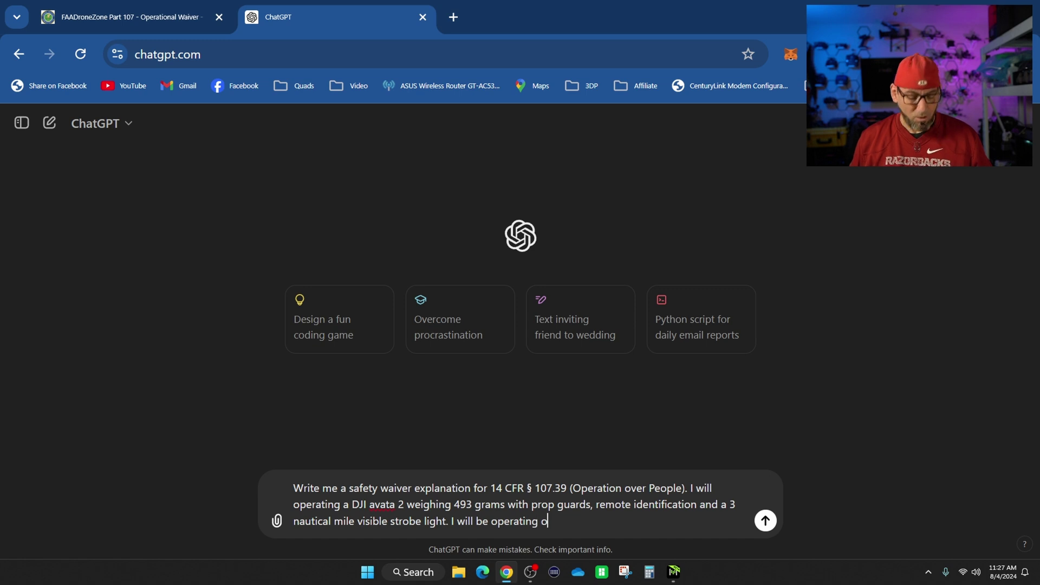
pyautogui.press('BackSpace')
pyautogui.write('a')
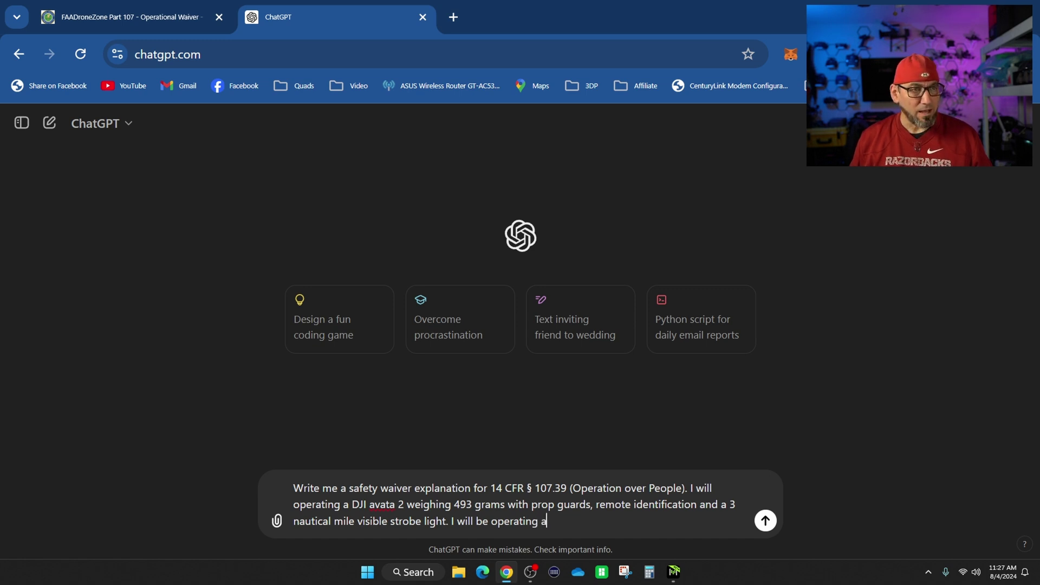
pyautogui.write('t ')
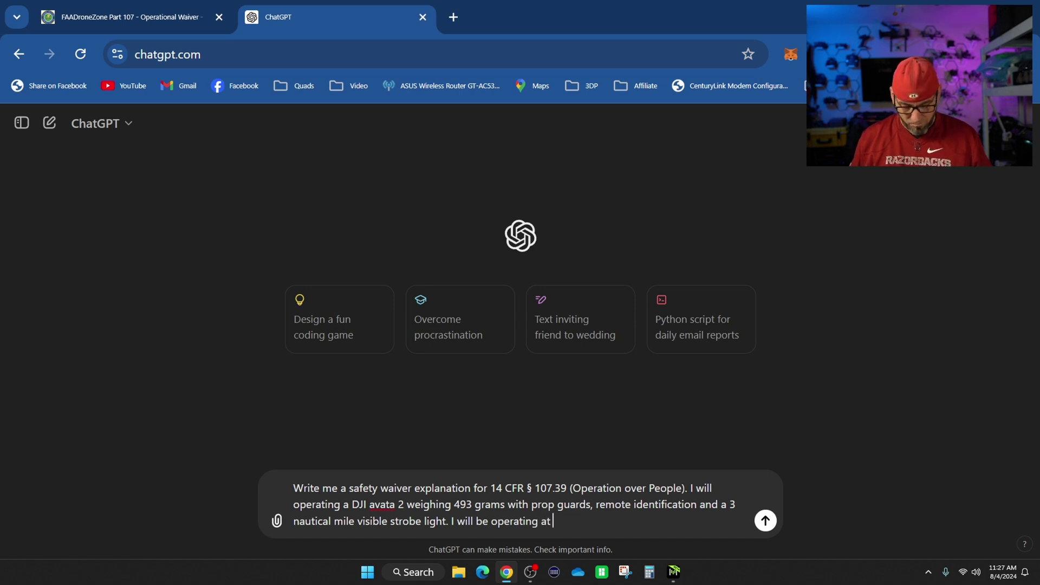
pyautogui.write('venues')
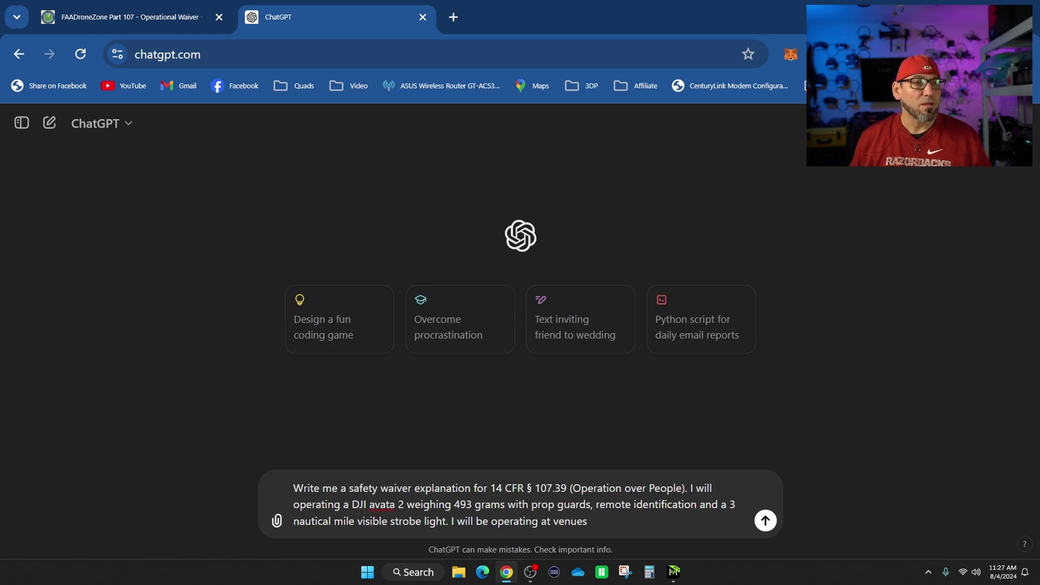
pyautogui.write('and commun')
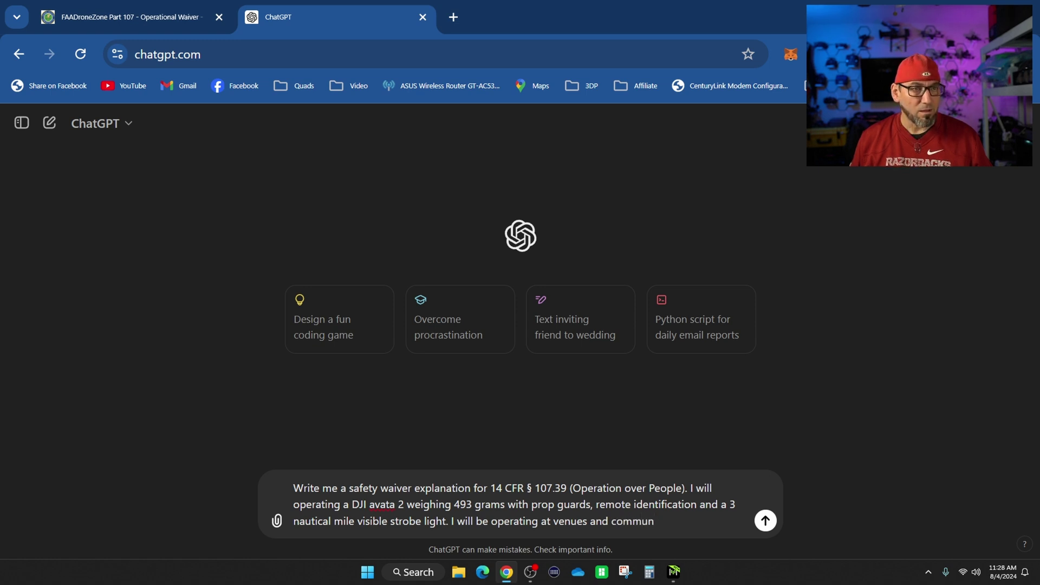
pyautogui.write('icatio')
pyautogui.press('BackSpace')
pyautogui.press('BackSpace')
pyautogui.press('BackSpace')
pyautogui.press('BackSpace')
pyautogui.press('BackSpace')
pyautogui.press('BackSpace')
pyautogui.write('ic')
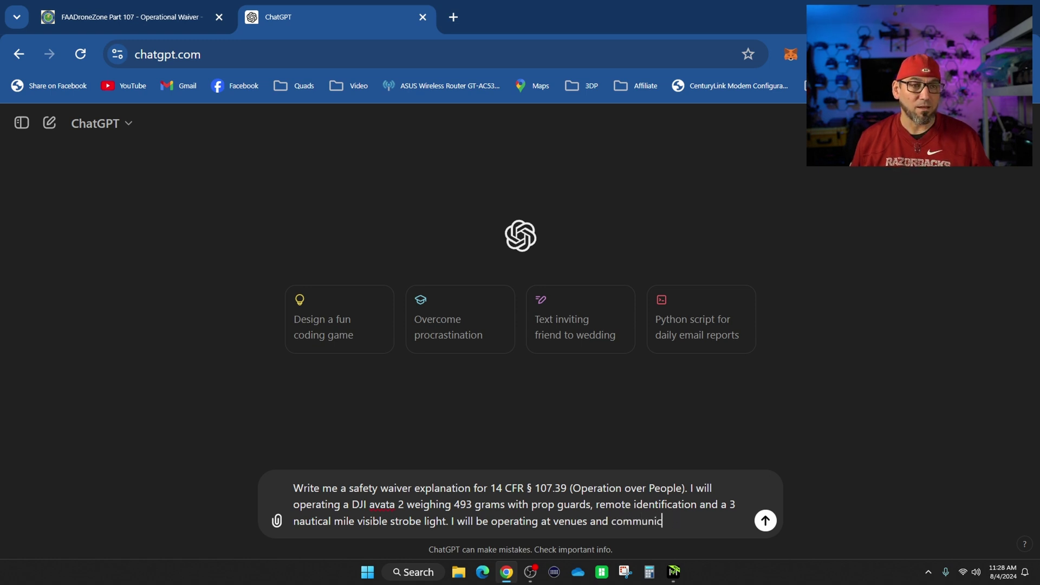
pyautogui.write('ating with ')
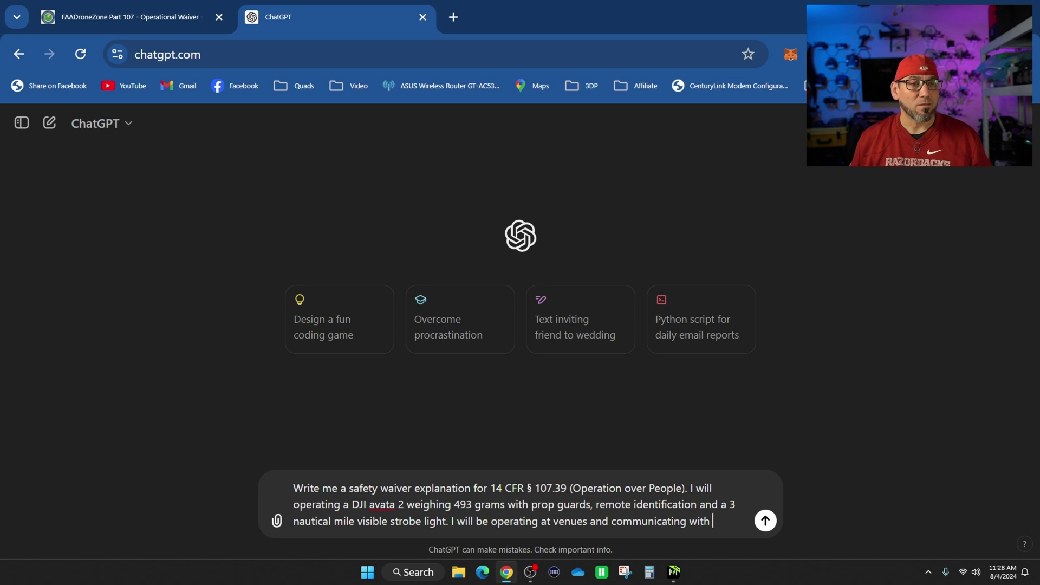
pyautogui.write('e')
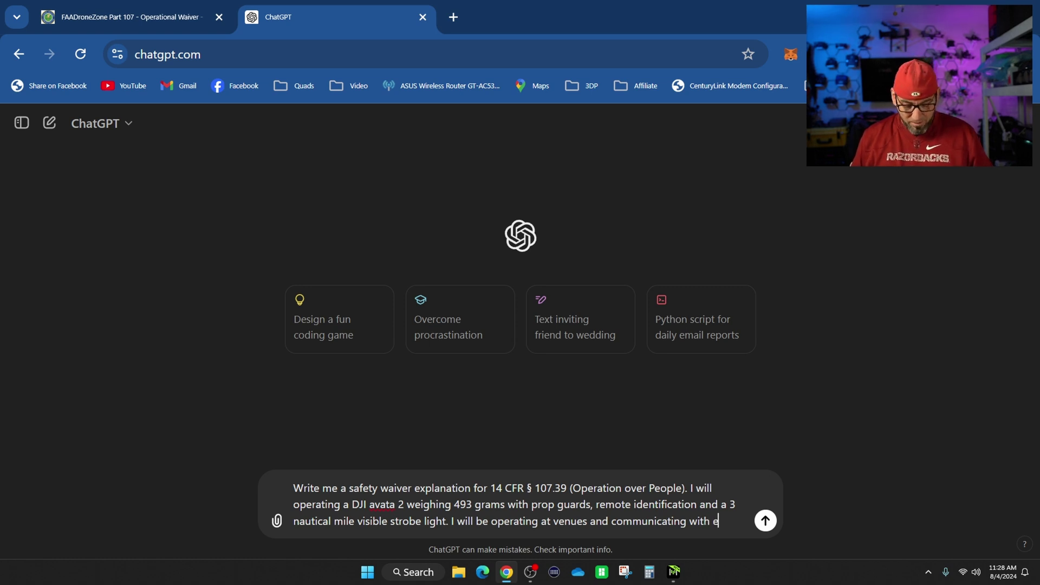
pyautogui.write('vent staff')
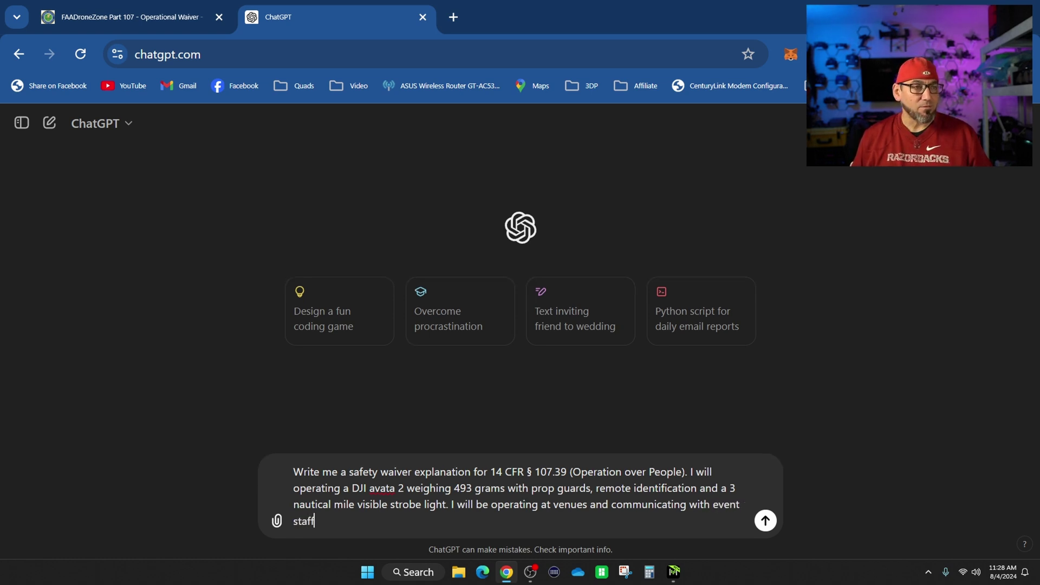
pyautogui.write(', sa')
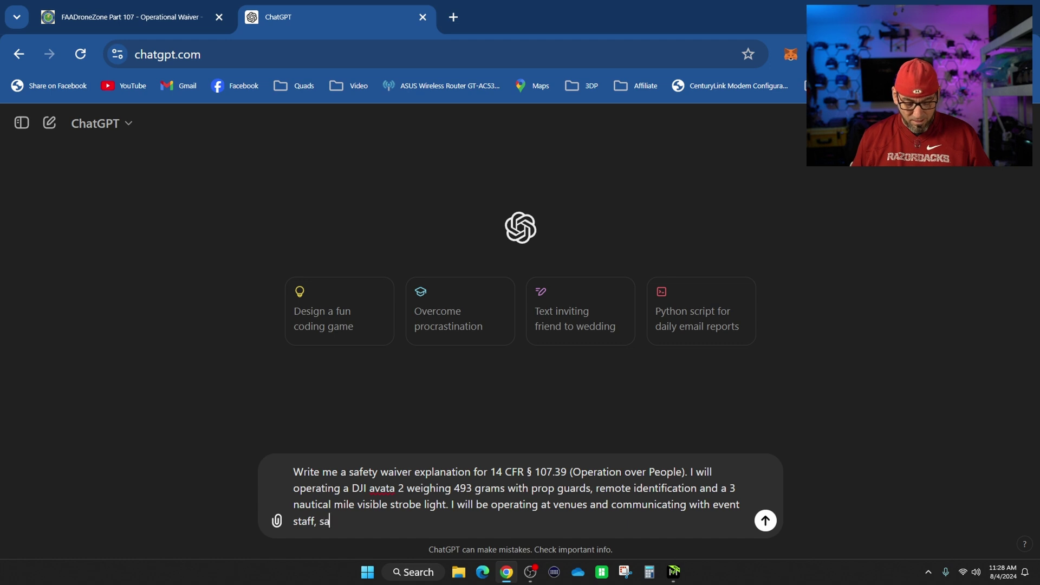
pyautogui.write('fety staff, ')
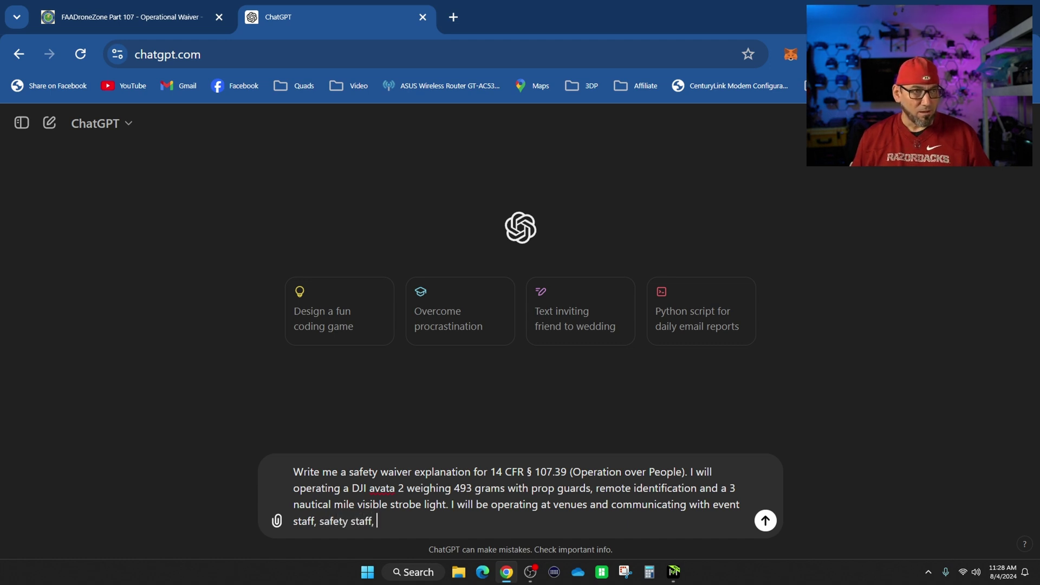
pyautogui.write('law enfor')
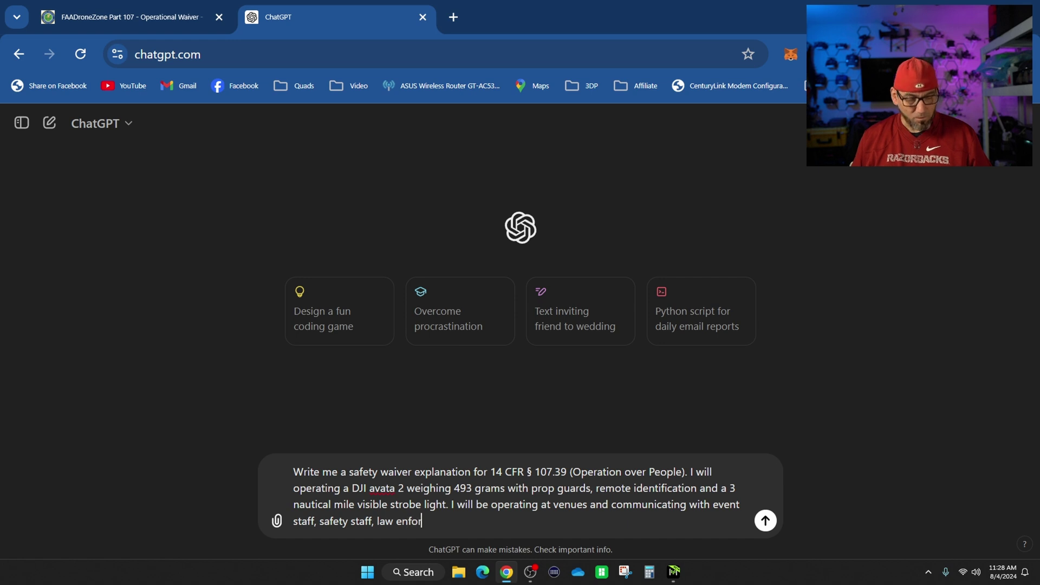
pyautogui.write('cement')
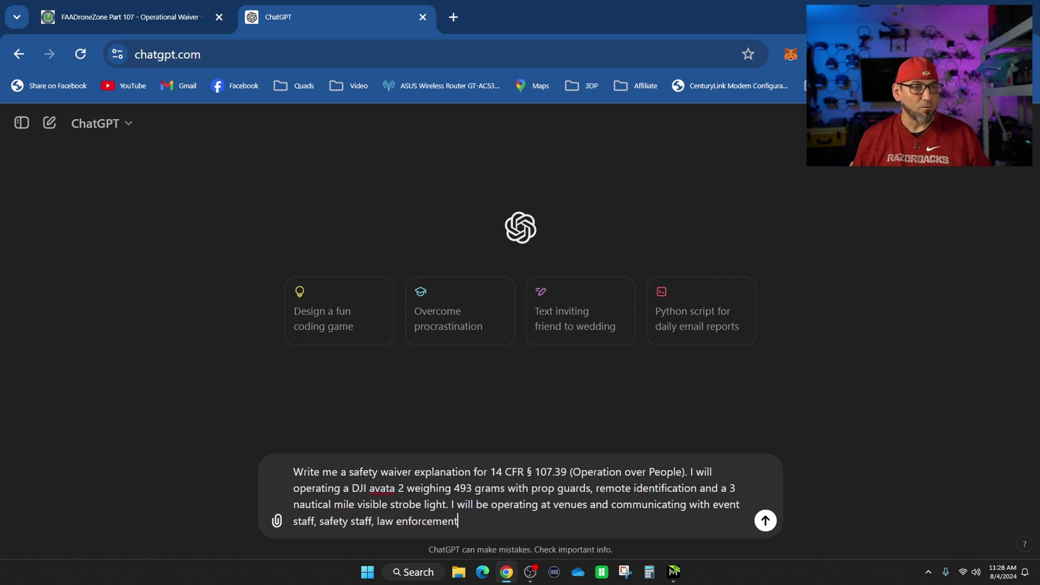
pyautogui.write(',')
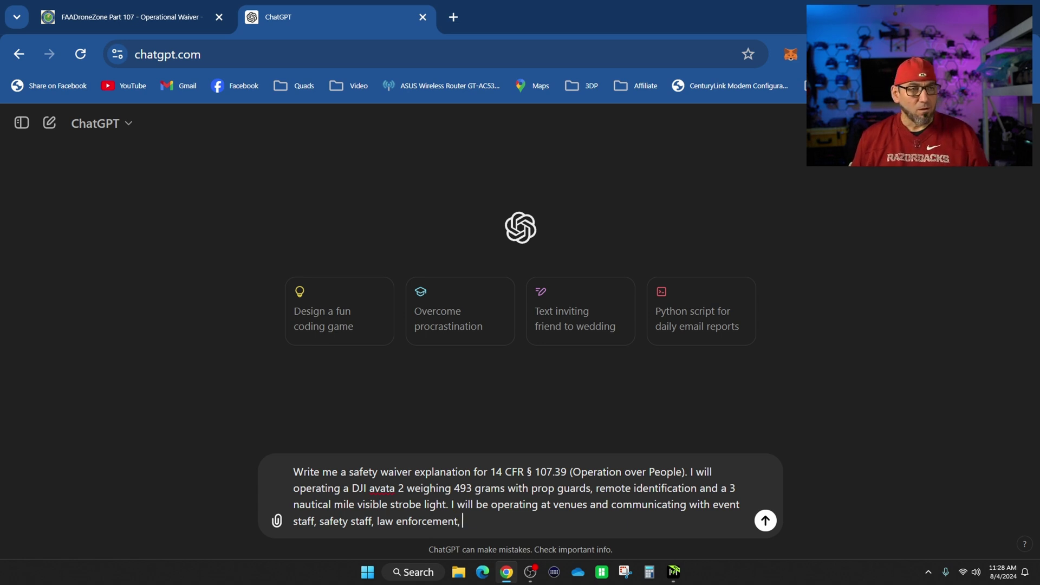
pyautogui.write(' with LA')
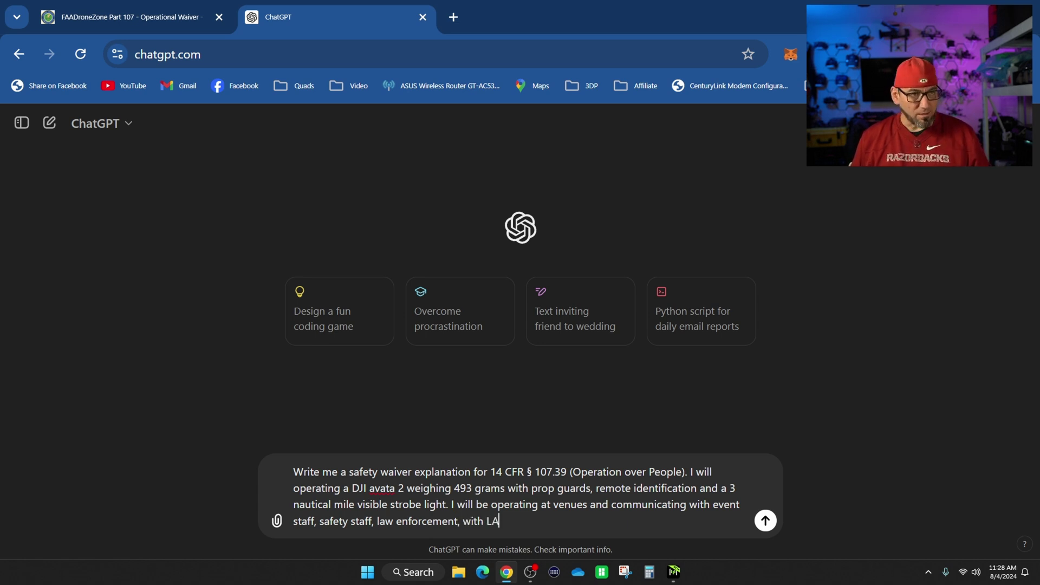
pyautogui.write('NNC appro')
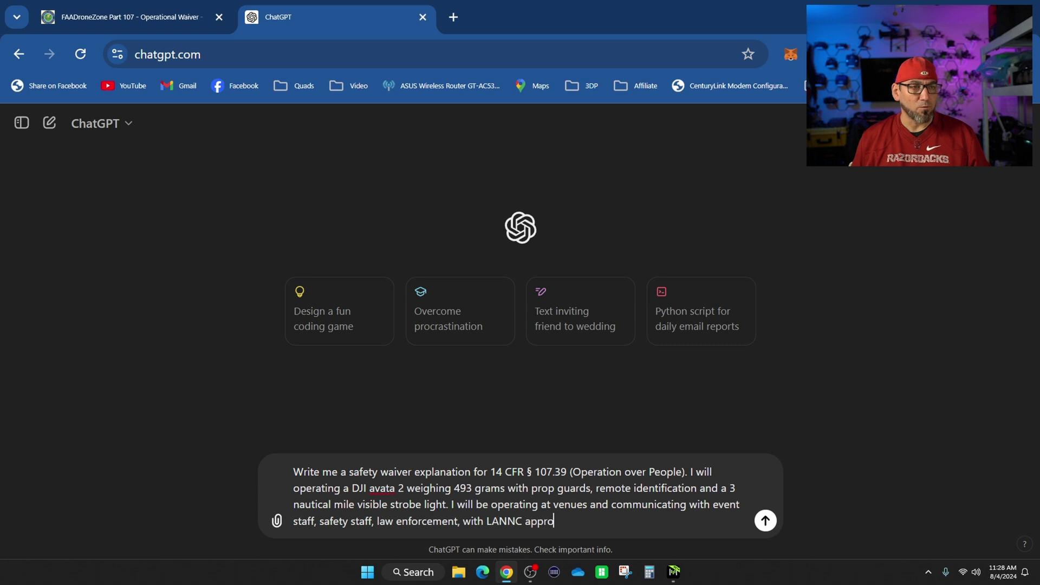
pyautogui.write('val if')
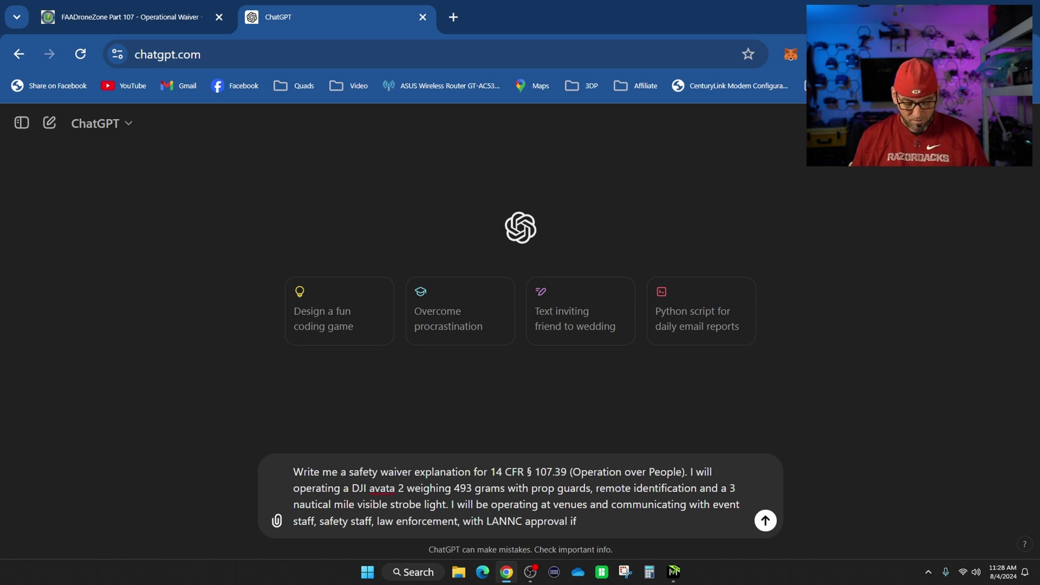
pyautogui.write(' required.')
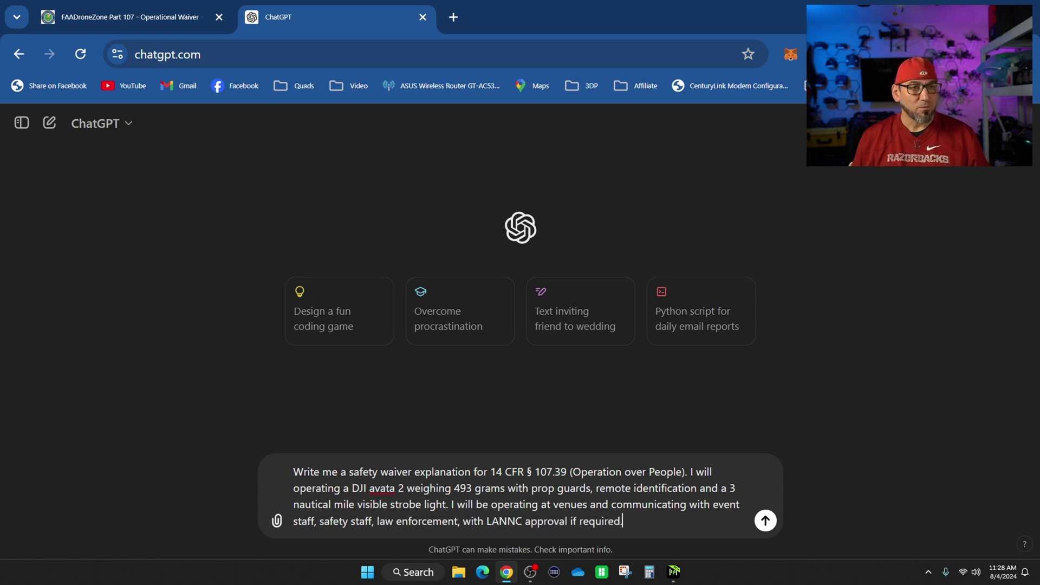
# Step: Send the § 107.39 waiver prompt and read through ChatGPT's drafted explanation
pyautogui.press('Return')
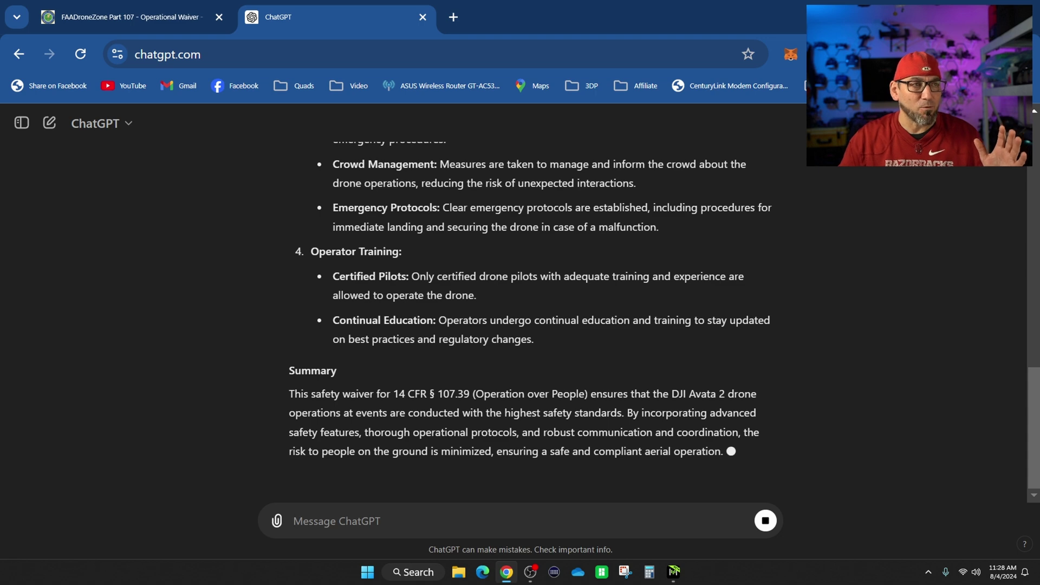
pyautogui.scroll(15, 668, 425)
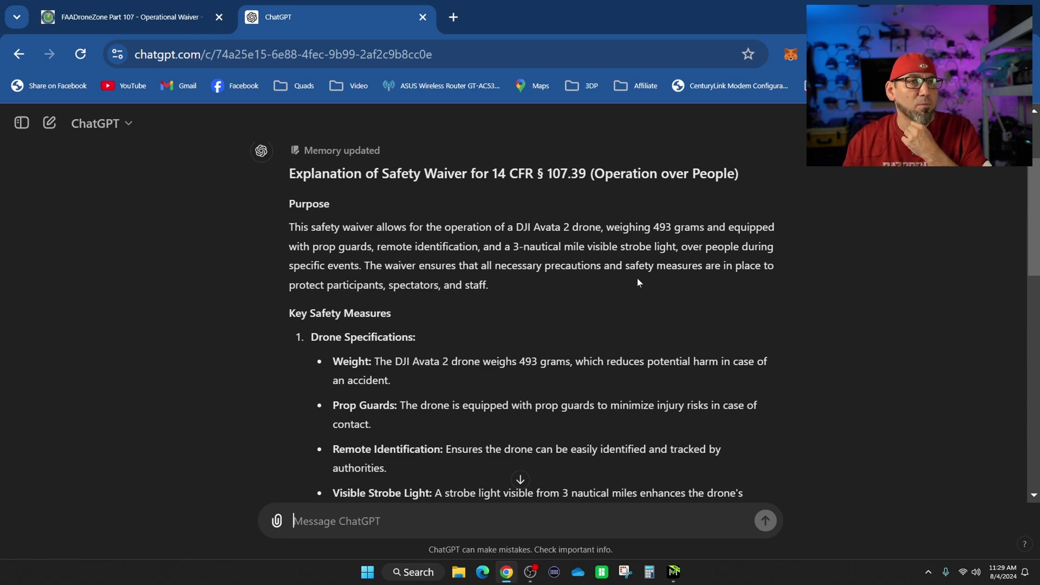
pyautogui.scroll(-3, 474, 329)
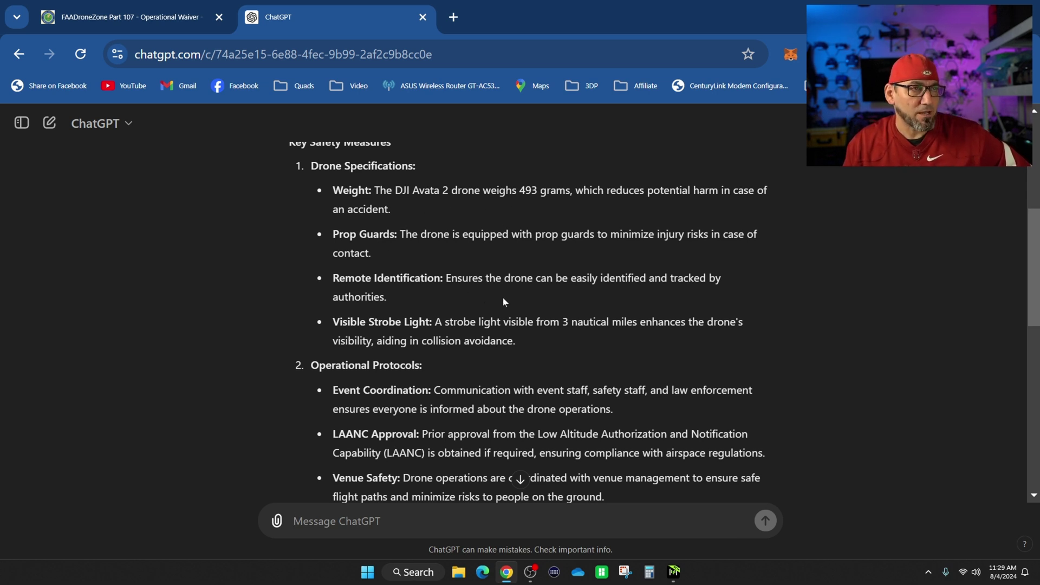
pyautogui.scroll(-3, 477, 354)
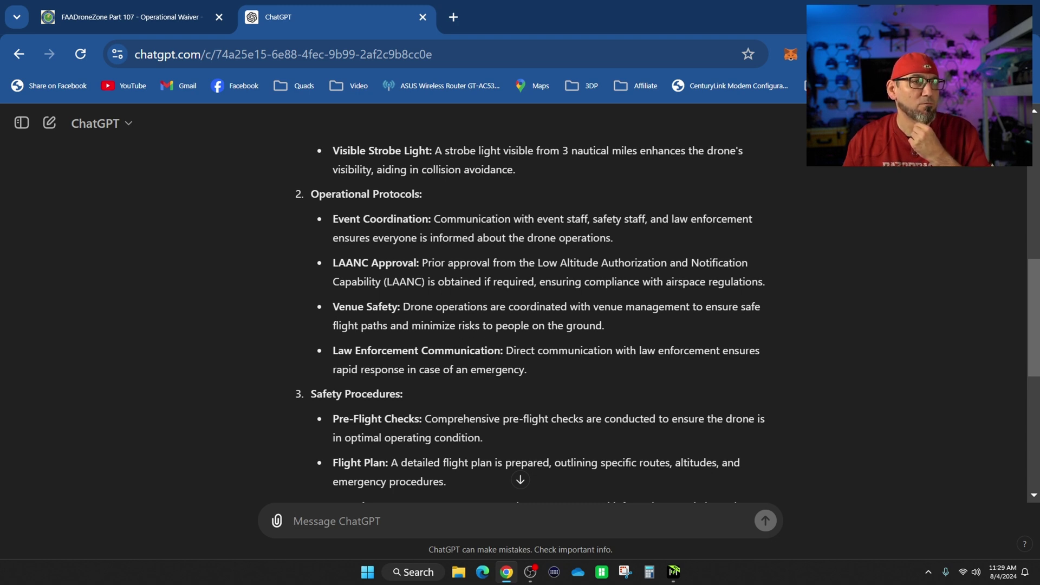
pyautogui.scroll(-2, 562, 372)
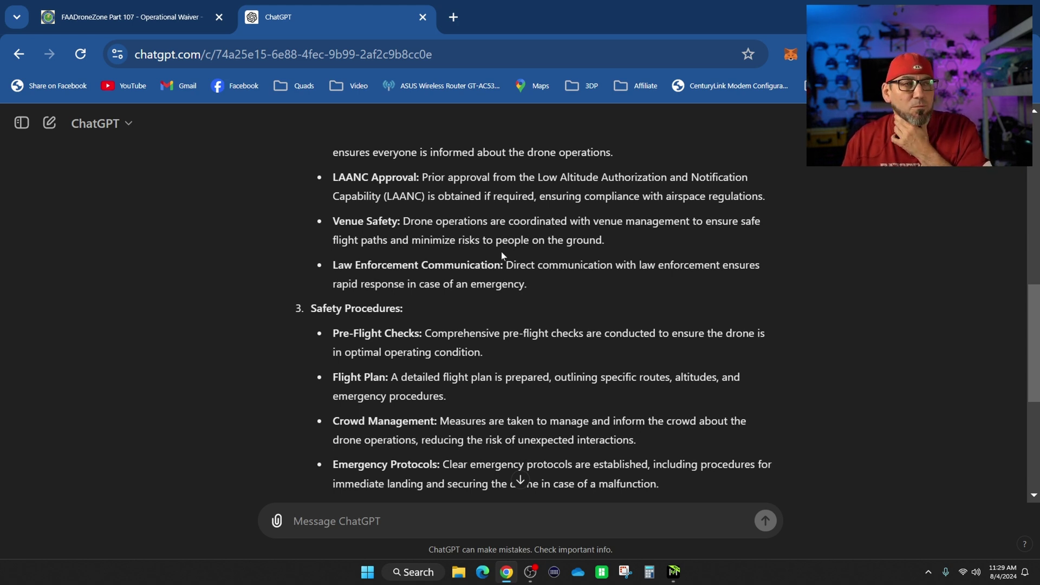
pyautogui.scroll(2, 502, 252)
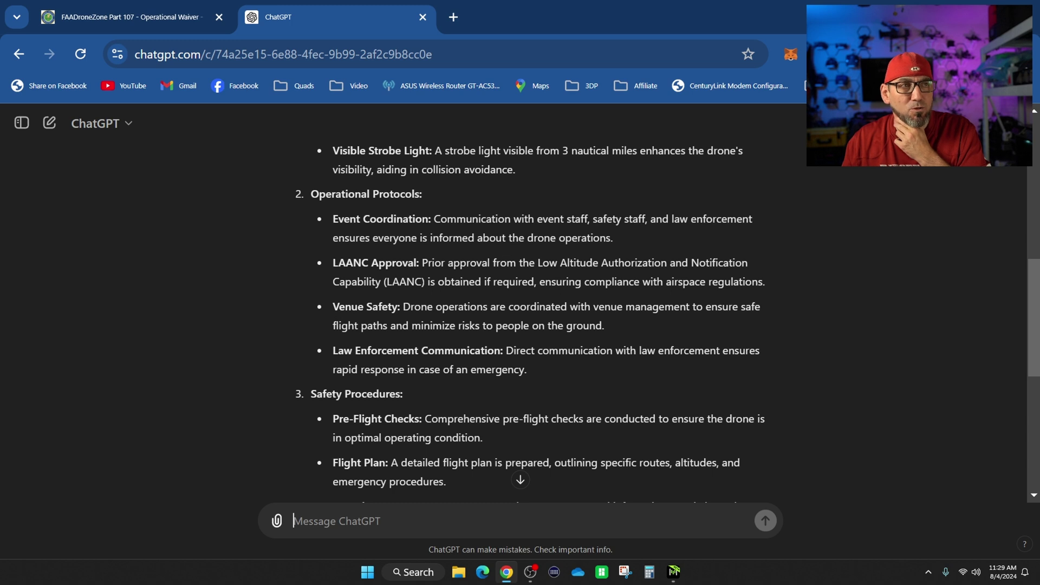
pyautogui.scroll(-2, 475, 278)
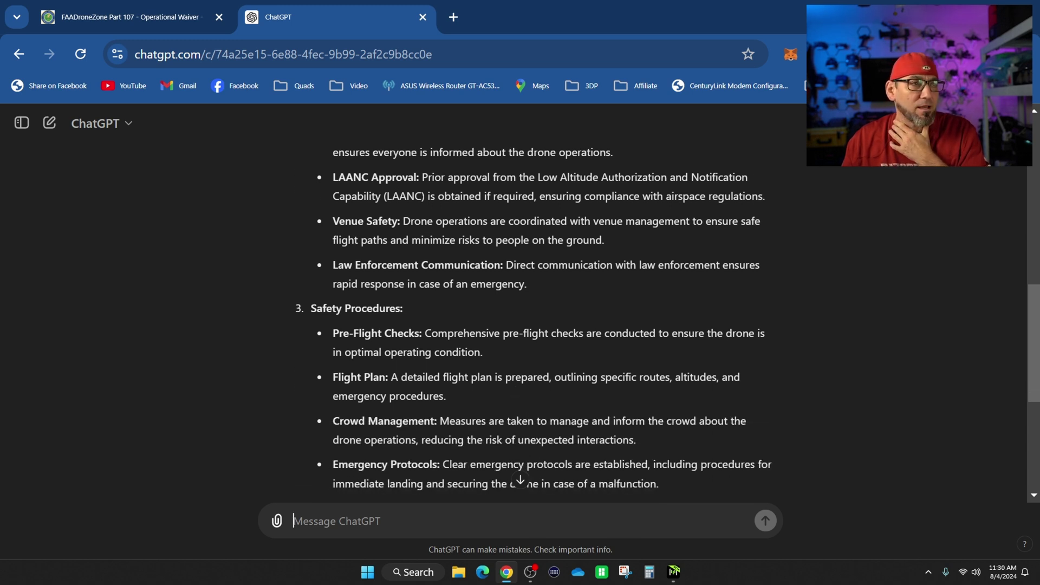
pyautogui.scroll(-2, 520, 322)
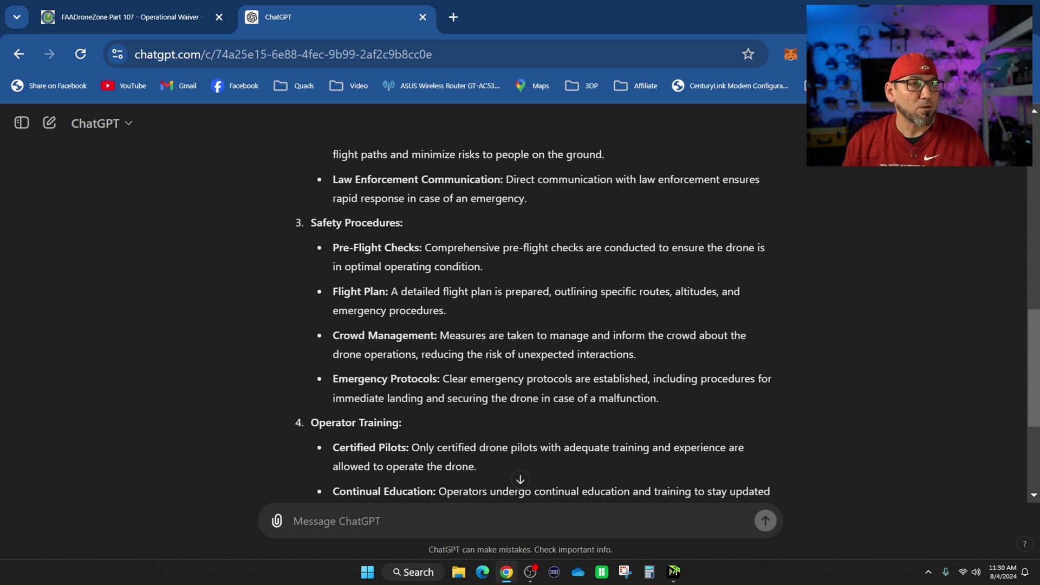
pyautogui.scroll(-3, 520, 311)
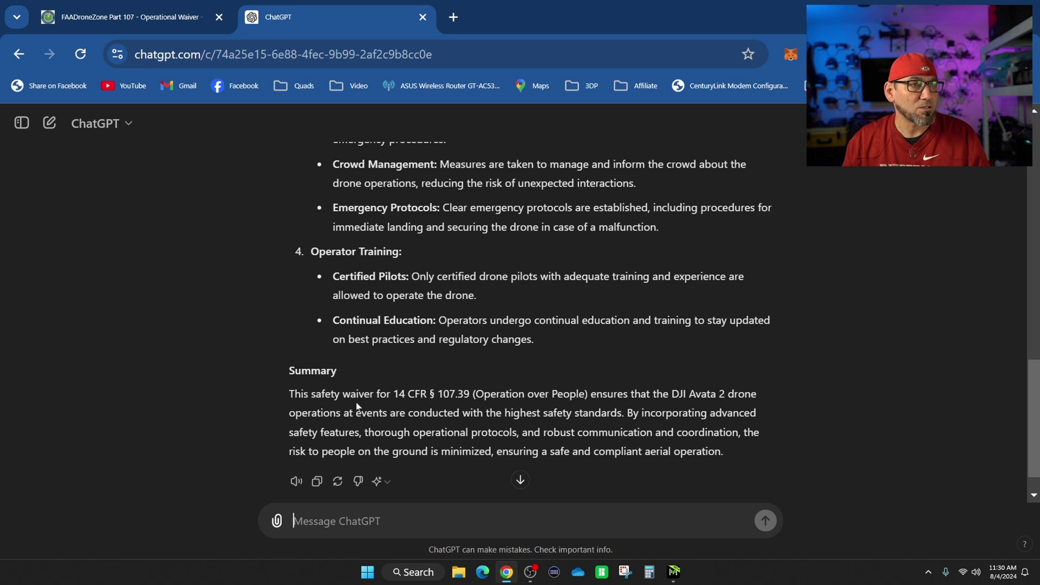
pyautogui.scroll(-1, 685, 424)
# Step: Select the entire drafted safety explanation for copying
pyautogui.moveTo(728, 414); pyautogui.dragTo(199, 344)
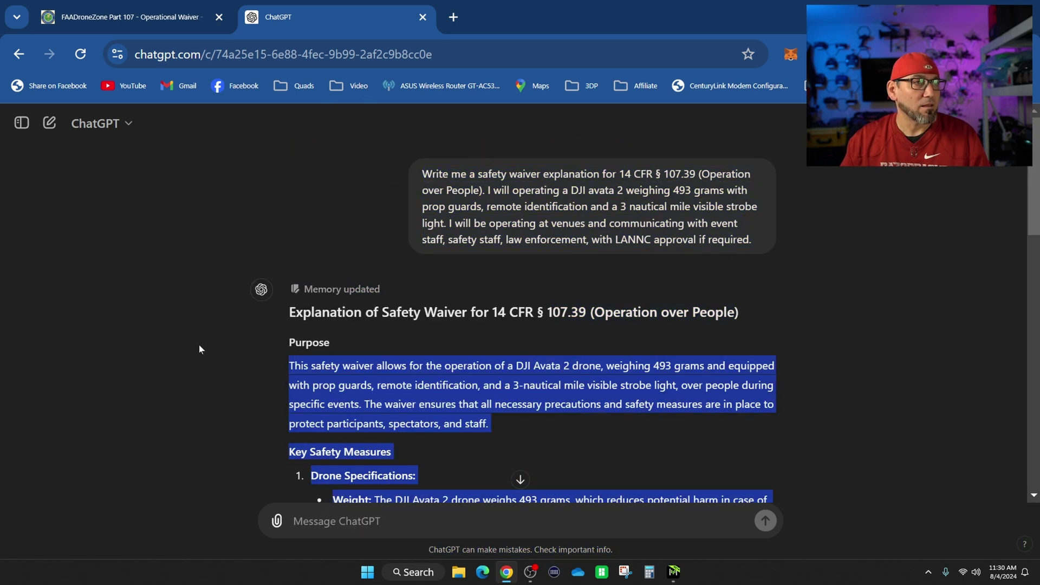
pyautogui.moveTo(290, 314); pyautogui.dragTo(733, 422)
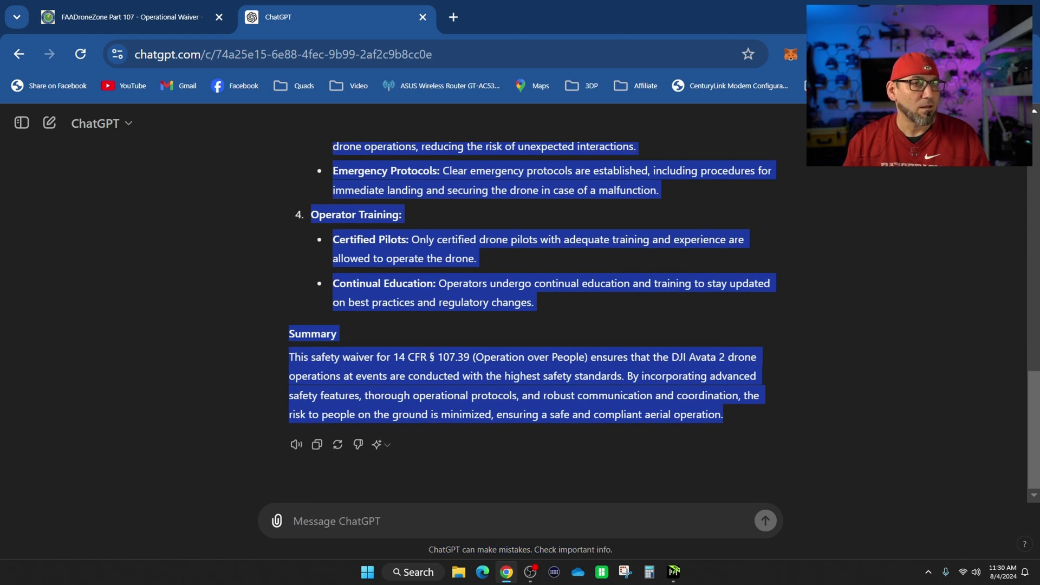
pyautogui.rightClick(632, 404)
# Step: Copy ChatGPT's answer and paste it into the Waiver Safety Explanation box
pyautogui.click(658, 247)
pyautogui.click(170, 16)
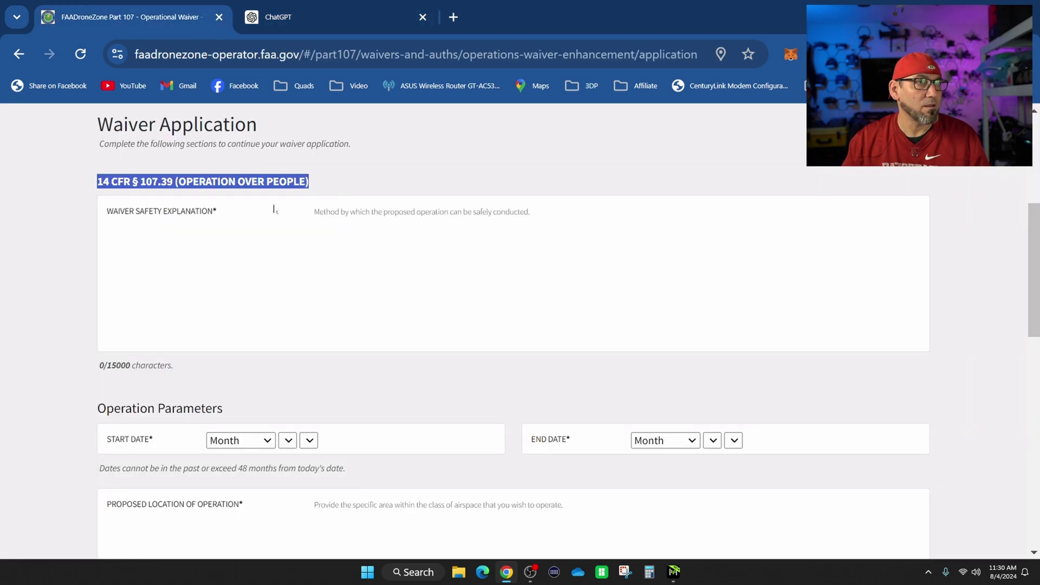
pyautogui.click(199, 249)
pyautogui.rightClick(315, 213)
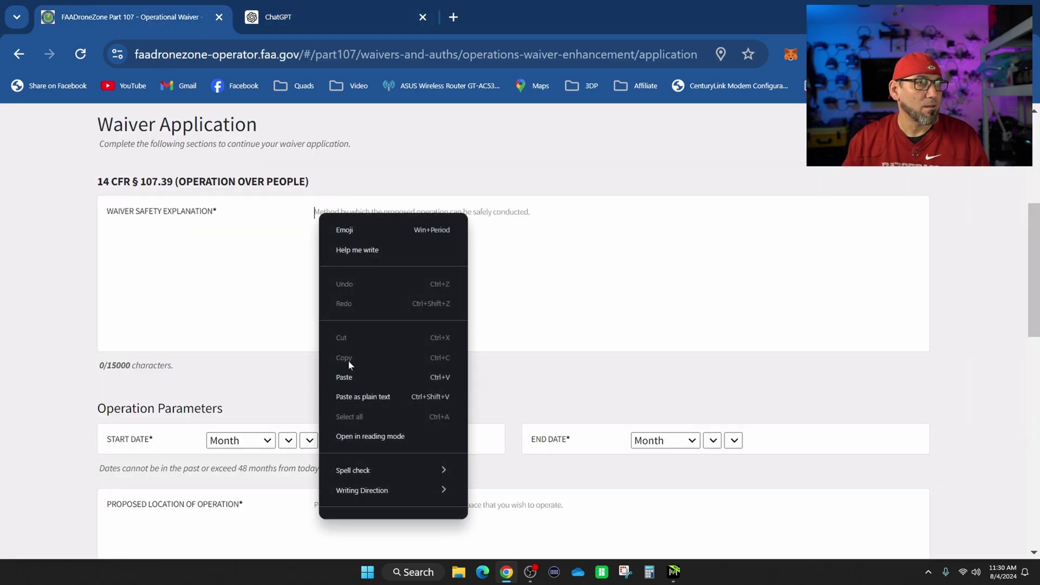
pyautogui.click(349, 375)
# Step: Set the operation Start Date to September 1, 2024 and End Date to September 1, 2025
pyautogui.scroll(-5, 461, 374)
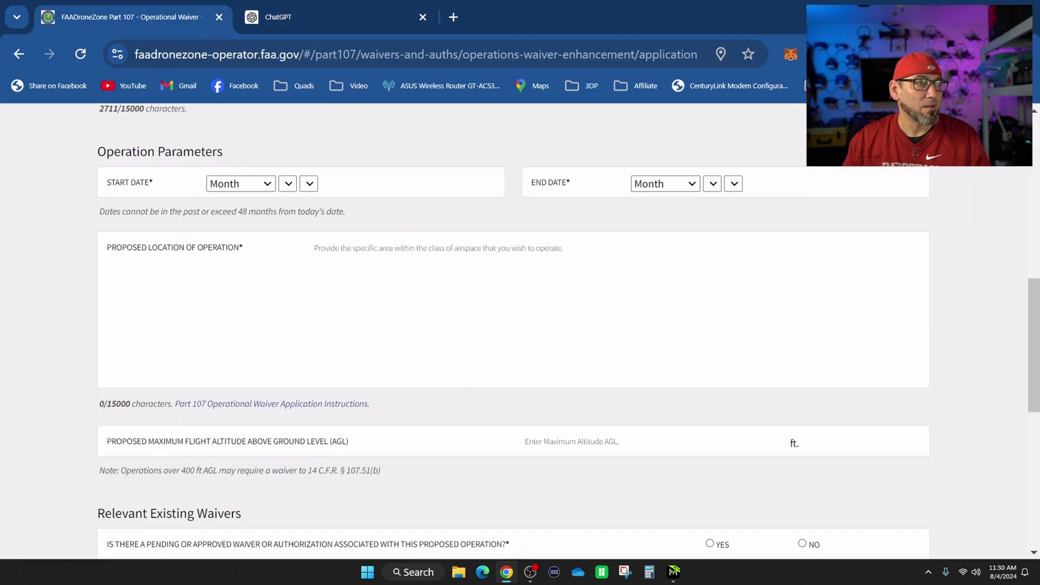
pyautogui.click(246, 187)
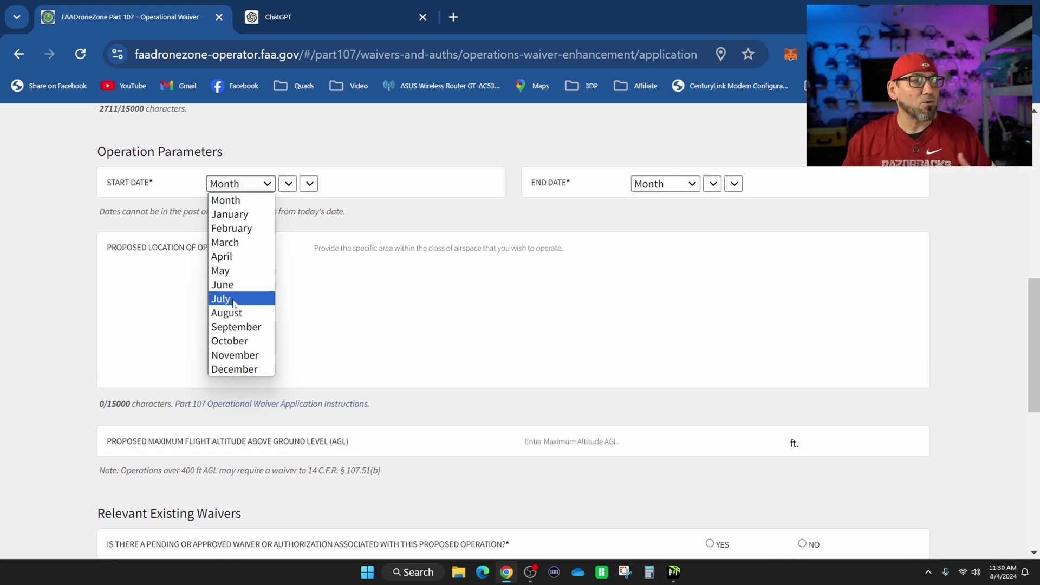
pyautogui.click(236, 328)
pyautogui.click(304, 186)
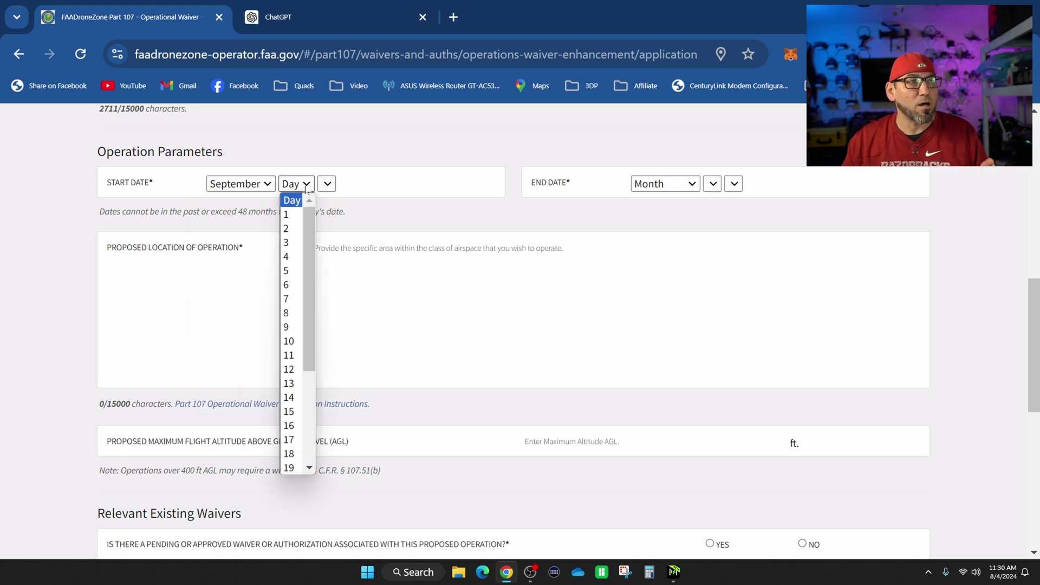
pyautogui.click(288, 215)
pyautogui.click(343, 186)
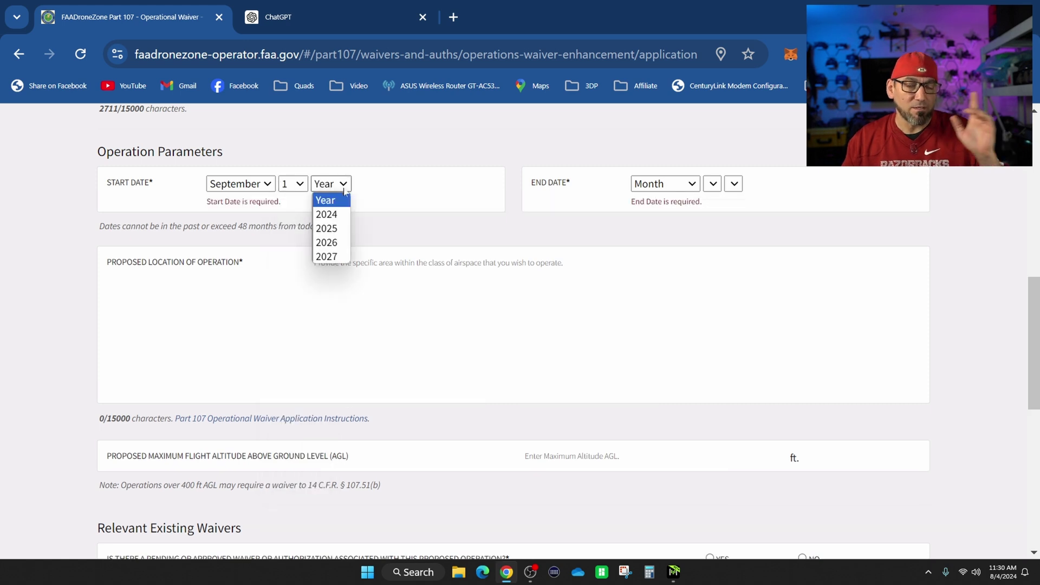
pyautogui.click(329, 215)
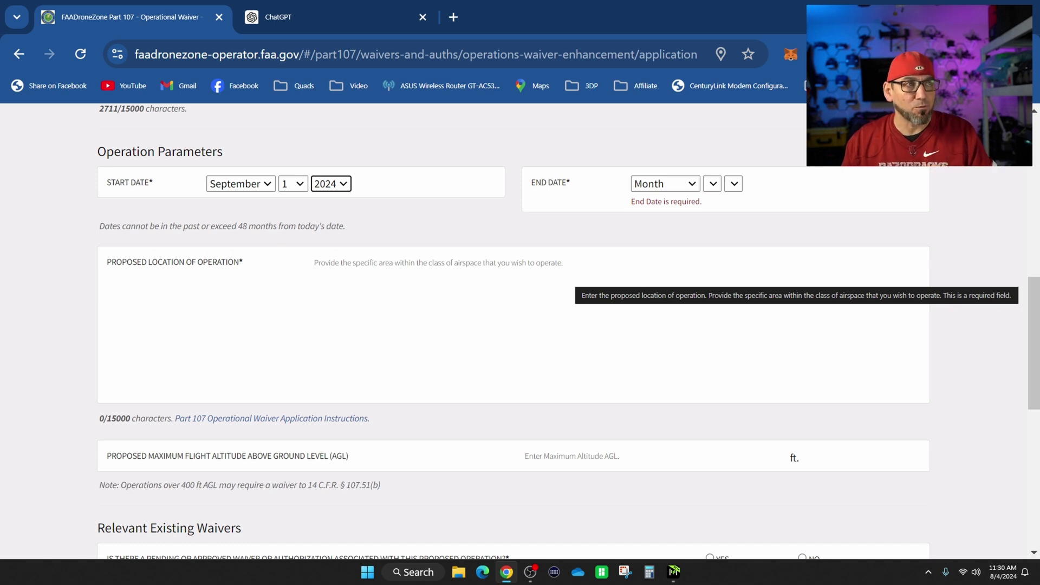
pyautogui.click(687, 188)
pyautogui.click(667, 327)
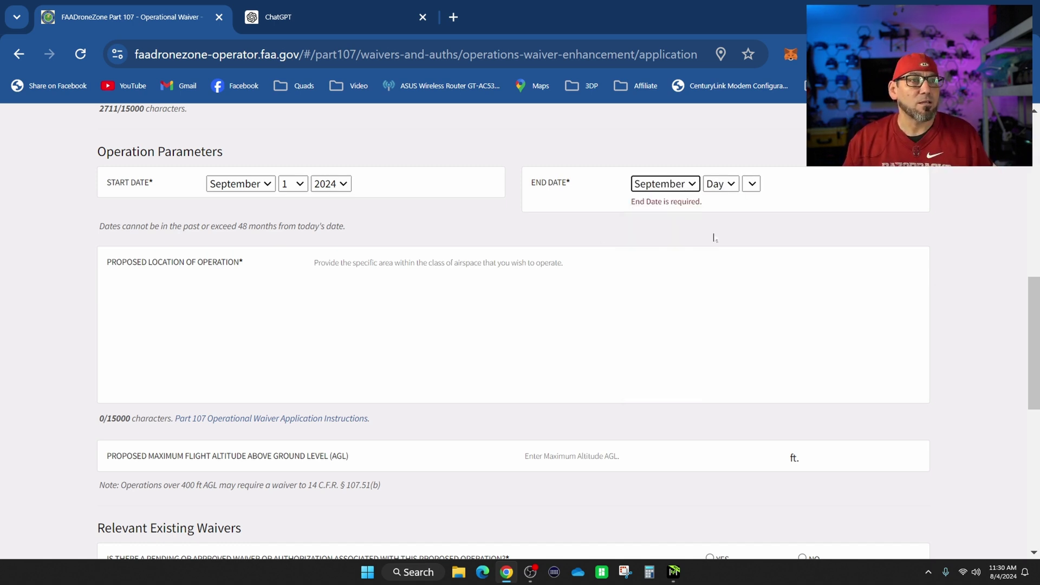
pyautogui.click(728, 190)
pyautogui.click(711, 214)
pyautogui.click(756, 184)
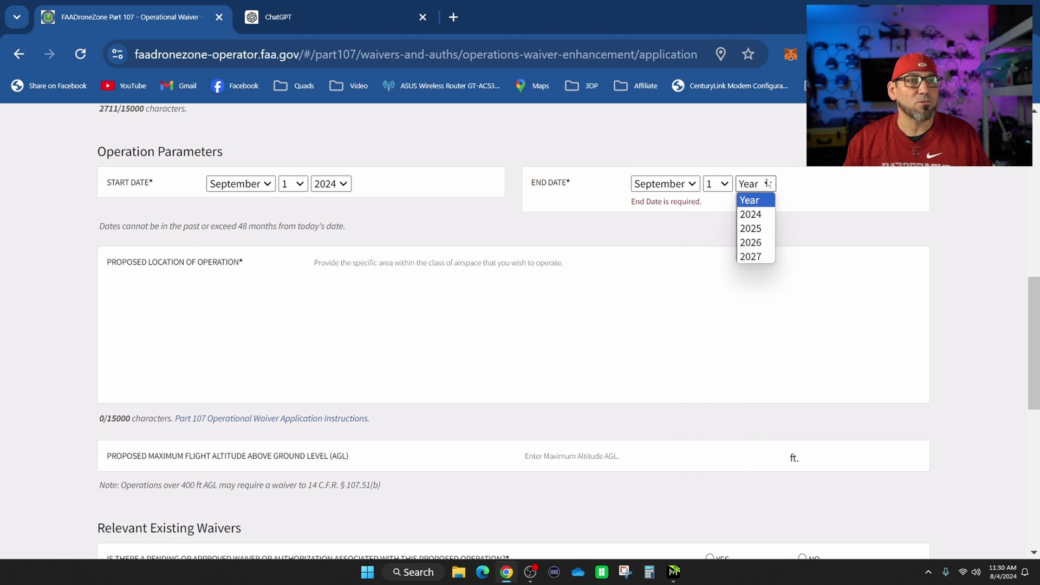
pyautogui.click(755, 226)
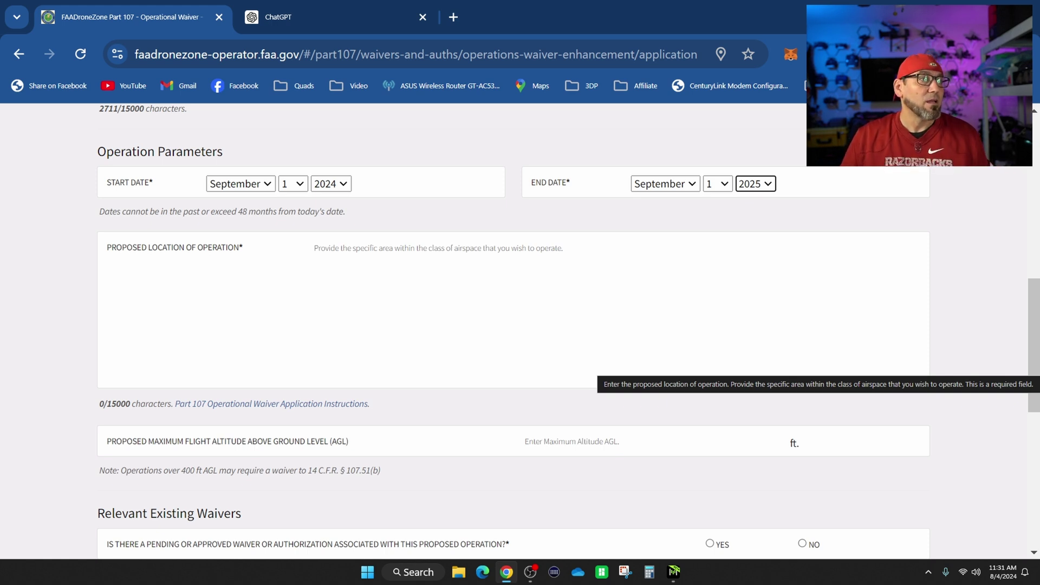
pyautogui.click(193, 306)
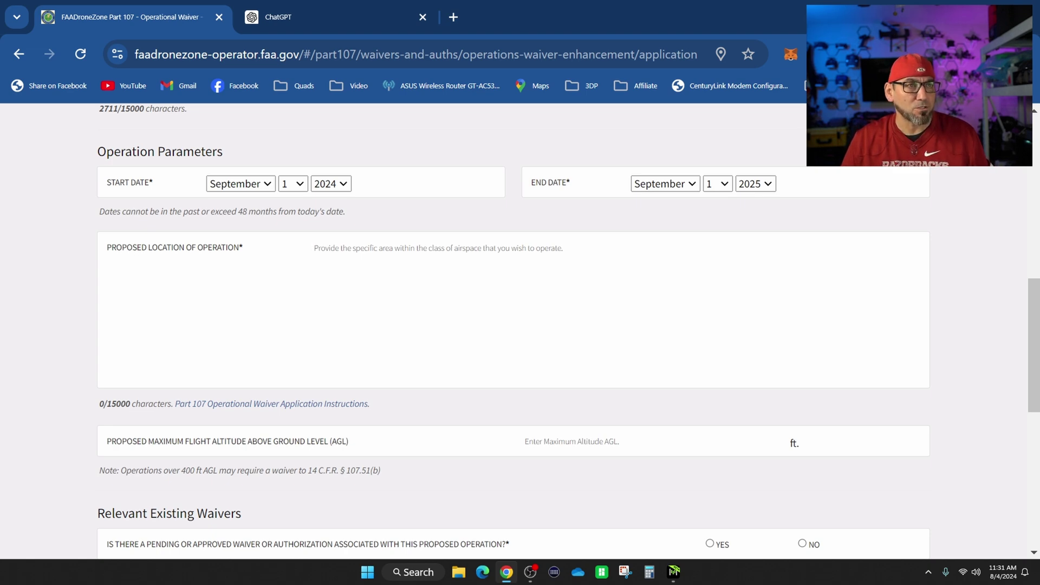
pyautogui.scroll(8, 101, 271)
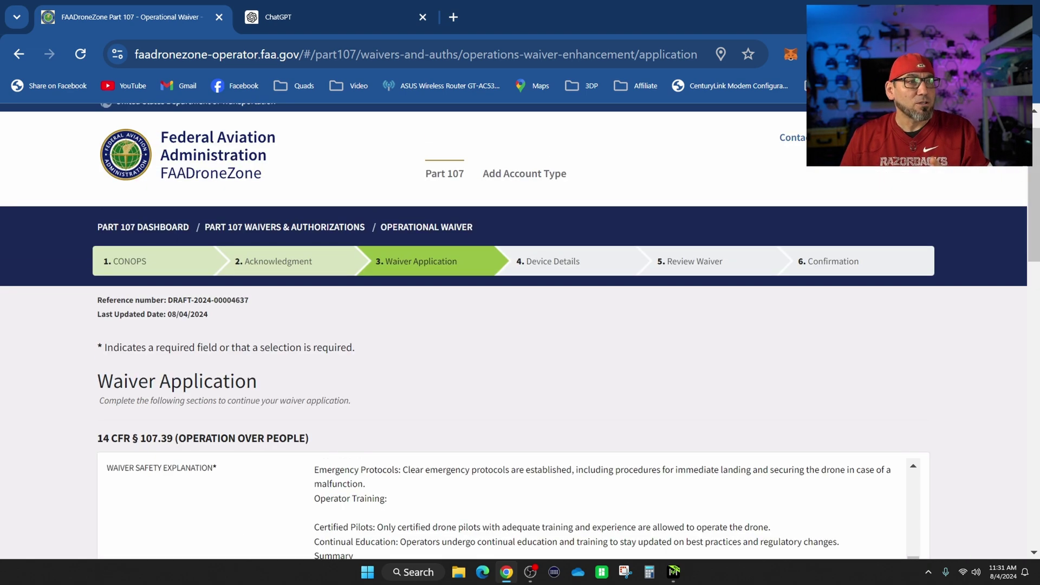
pyautogui.scroll(-2, 101, 271)
pyautogui.scroll(-6, 101, 271)
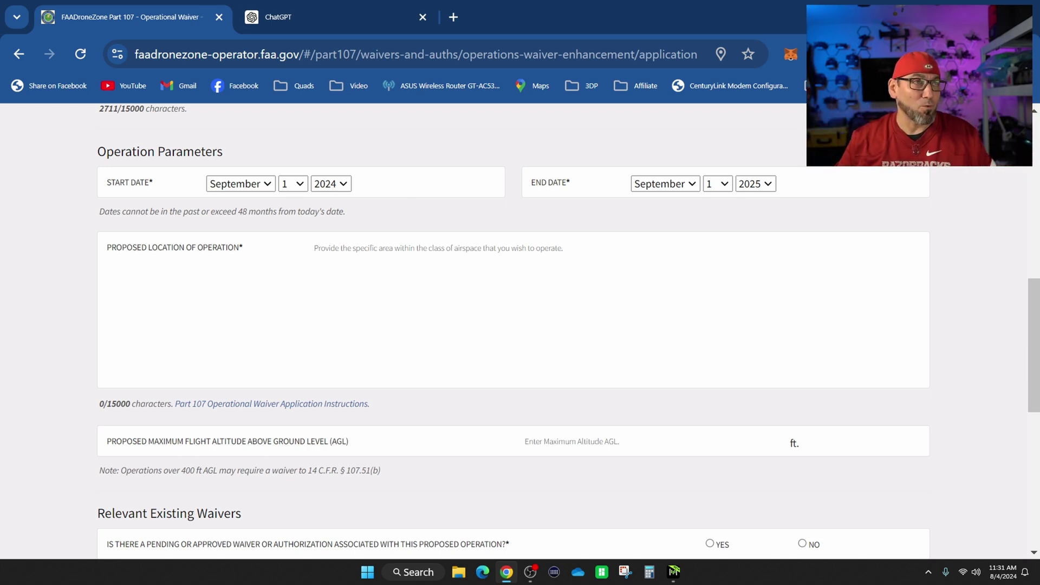
# Step: Reuse the earlier waiver prompt by copying its text into the ChatGPT message box
pyautogui.click(320, 21)
pyautogui.moveTo(432, 174); pyautogui.dragTo(455, 223)
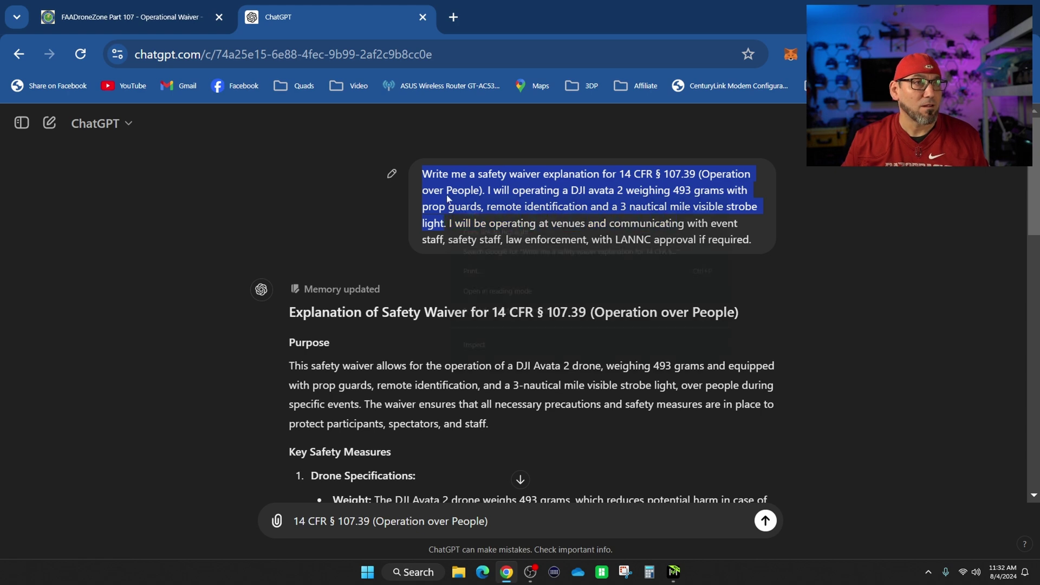
pyautogui.rightClick(412, 198)
pyautogui.click(460, 207)
pyautogui.scroll(-8, 425, 326)
pyautogui.scroll(-6, 424, 326)
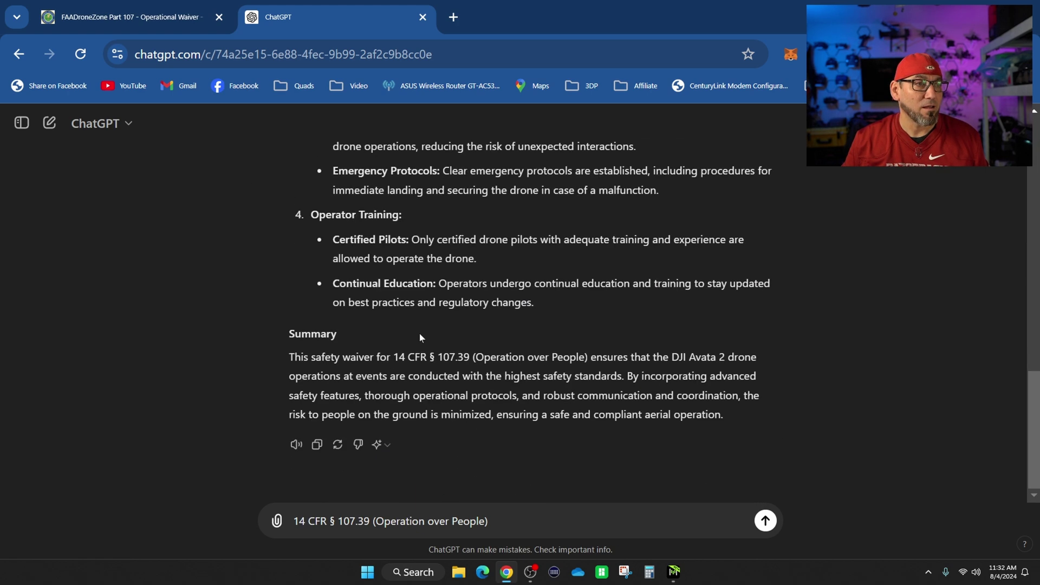
pyautogui.moveTo(488, 522); pyautogui.dragTo(281, 522)
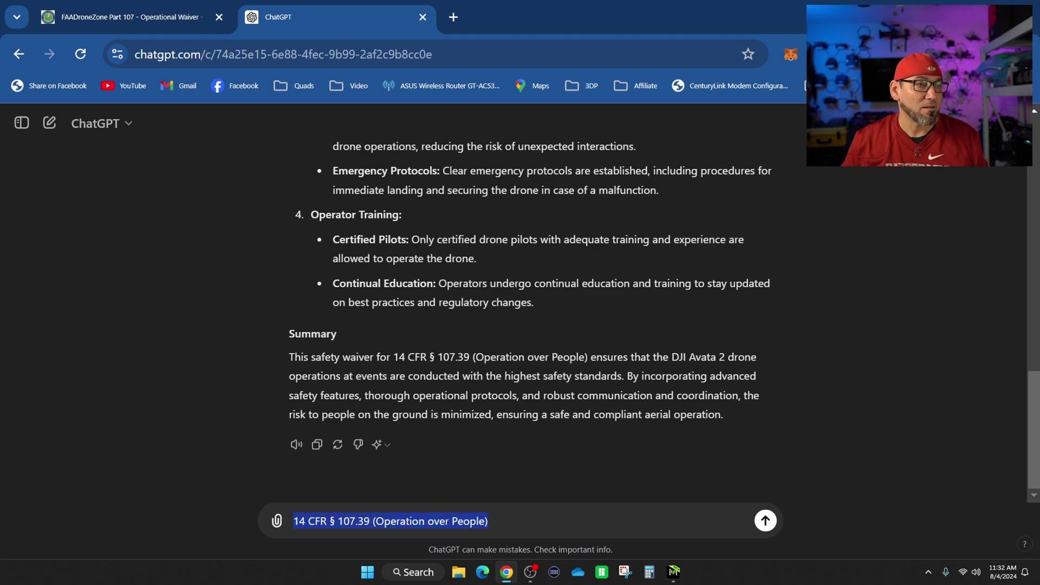
pyautogui.rightClick(332, 522)
pyautogui.click(355, 264)
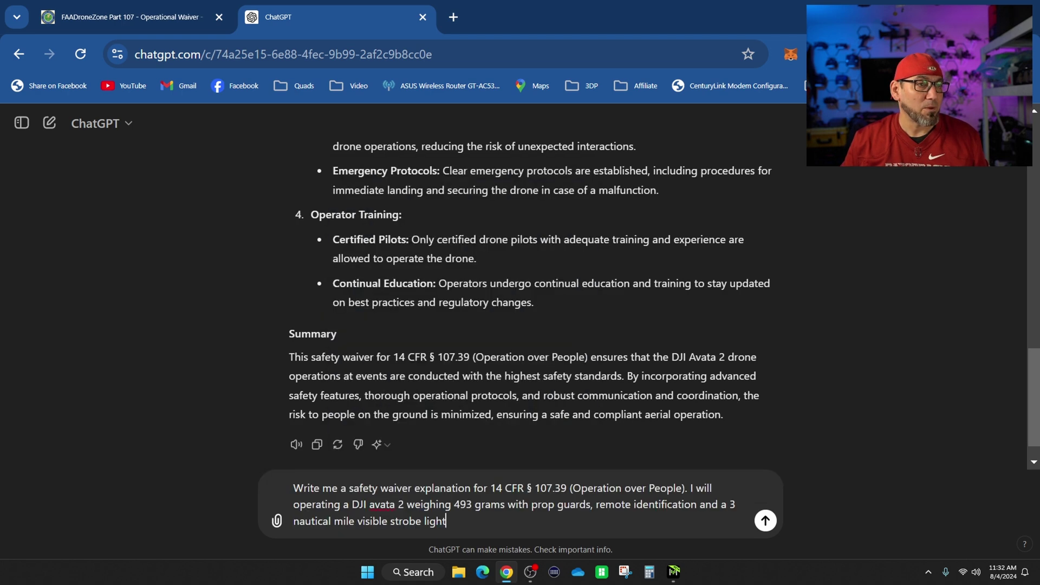
pyautogui.scroll(-1, 497, 444)
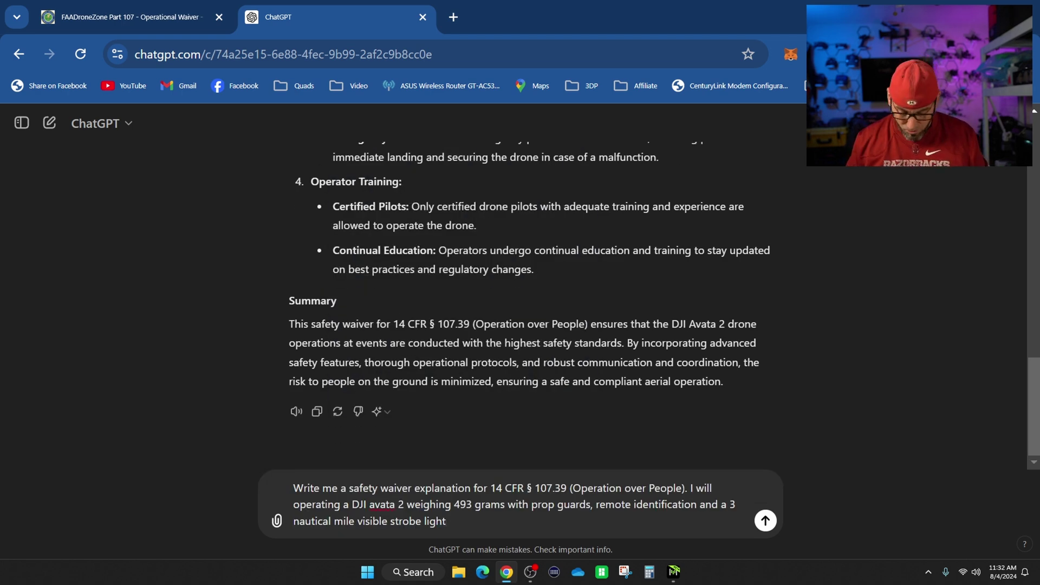
# Step: Add 'for proposed location of operations in class G airspace and controlled airspace' to the prompt
pyautogui.hotkey('ctrl', 'shift', 'Tab')
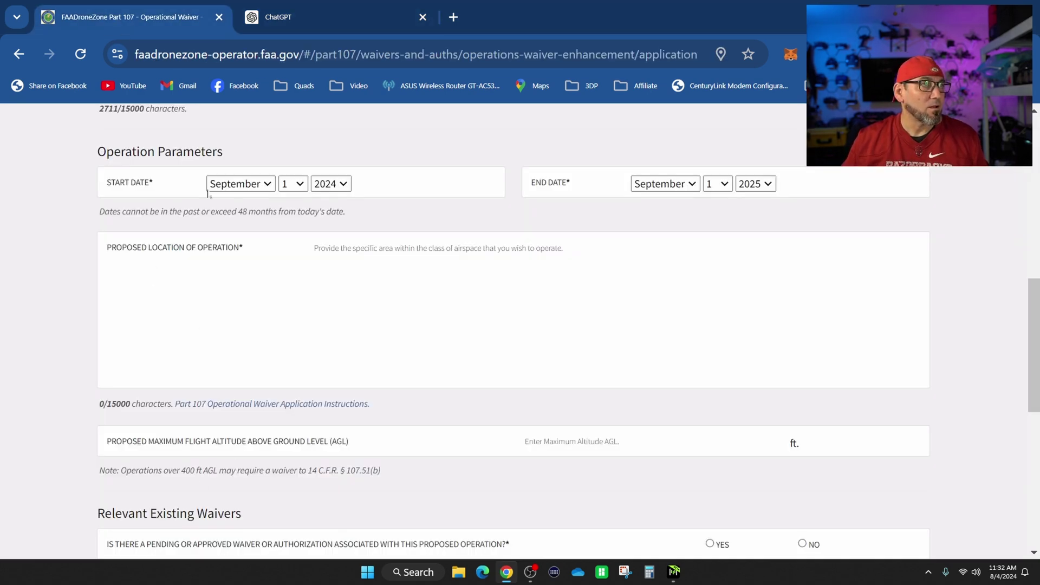
pyautogui.click(316, 16)
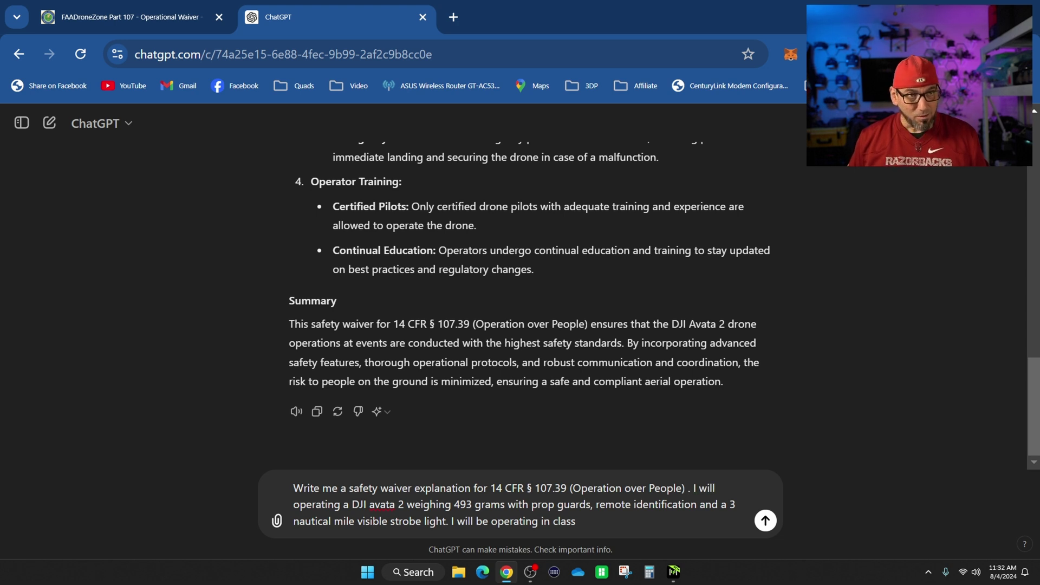
pyautogui.write('for p')
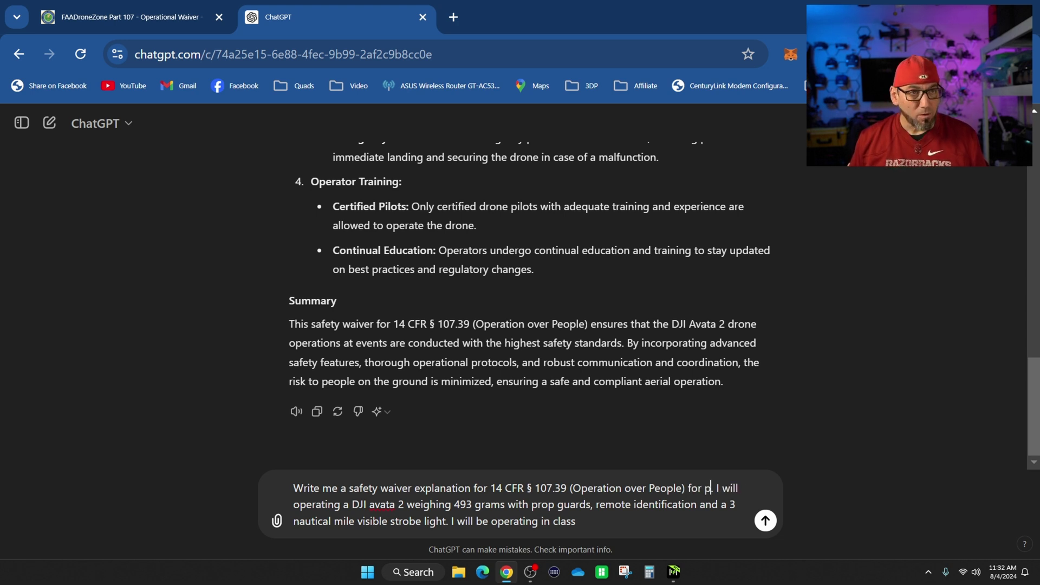
pyautogui.write('roposed')
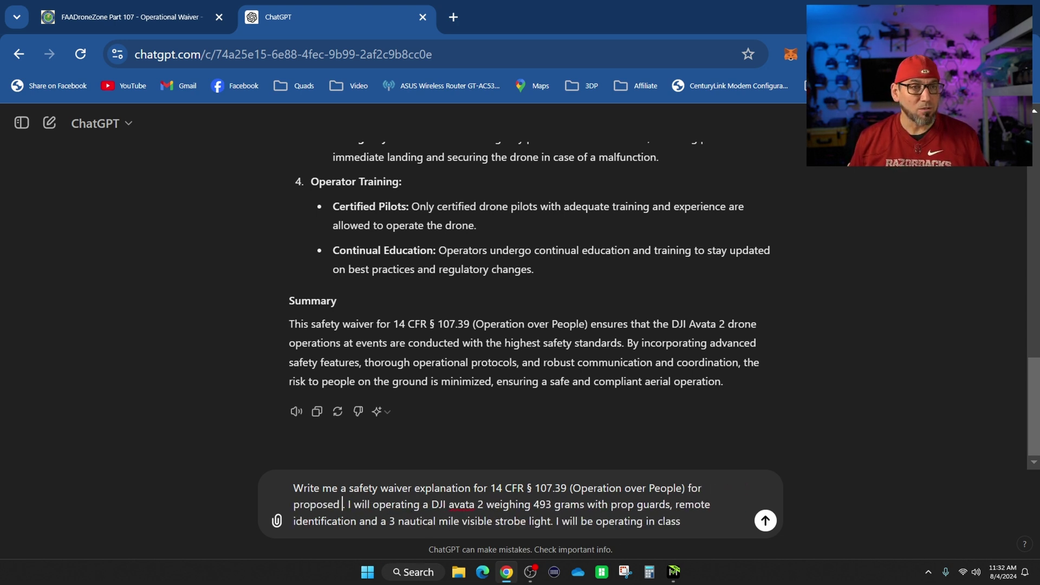
pyautogui.click(134, 20)
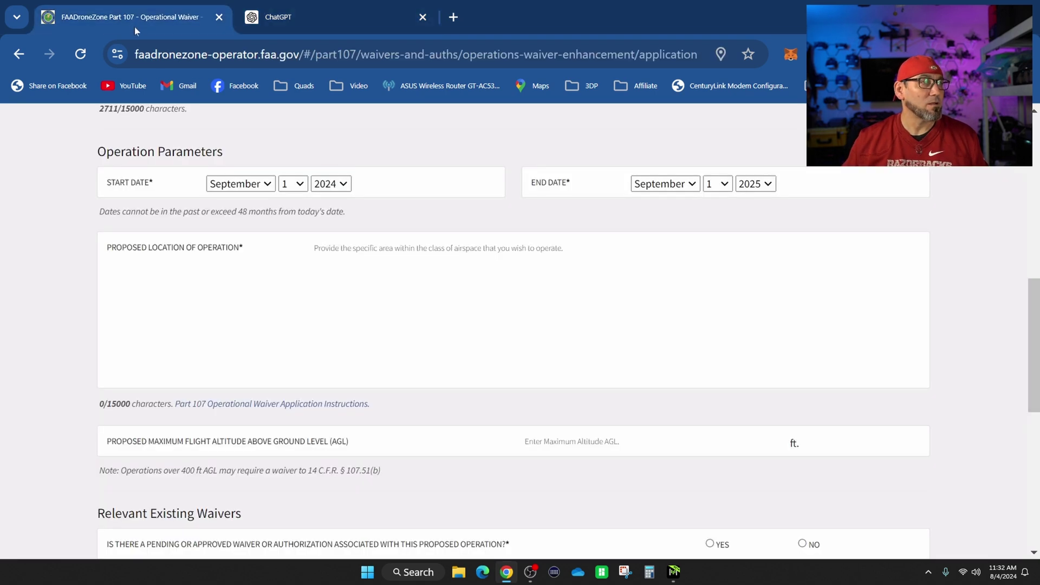
pyautogui.click(281, 19)
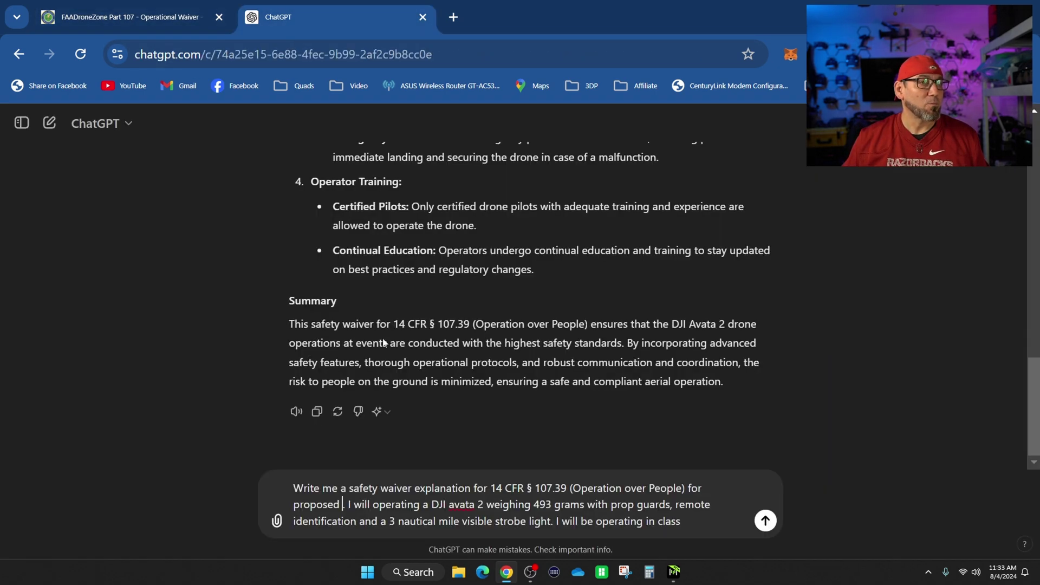
pyautogui.write('location')
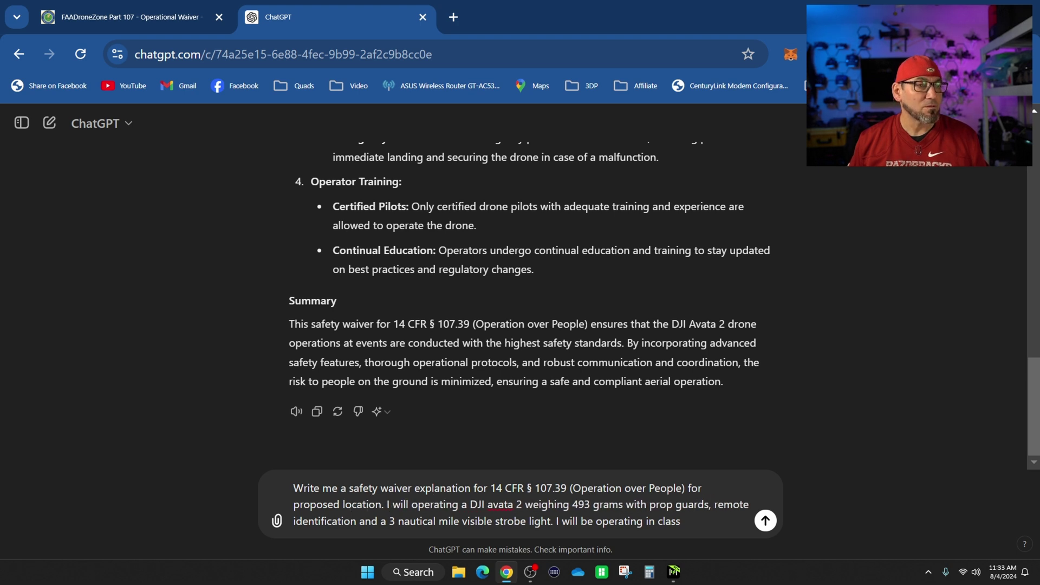
pyautogui.write(' of ')
pyautogui.write('peration')
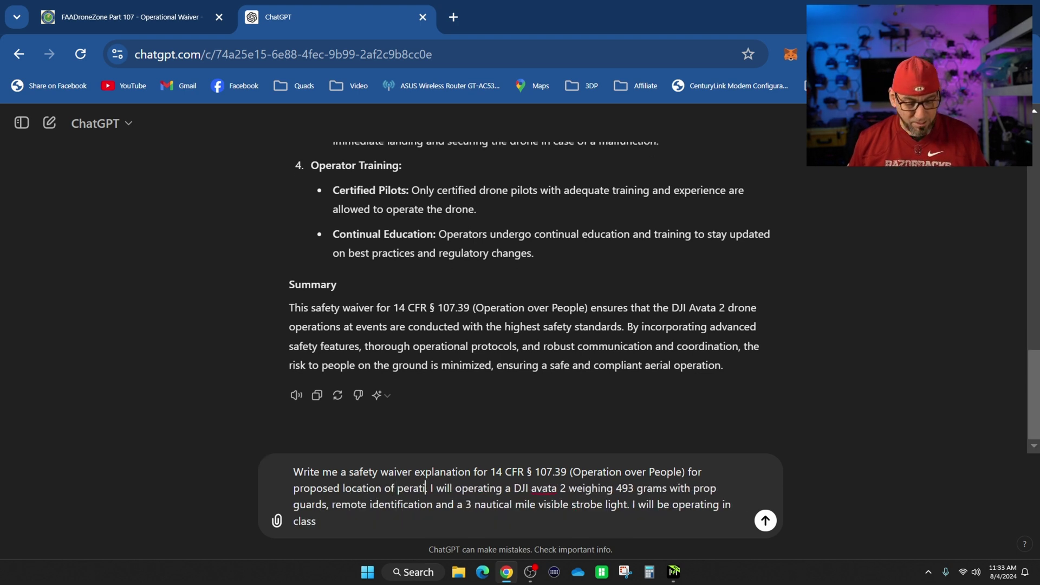
pyautogui.write('s')
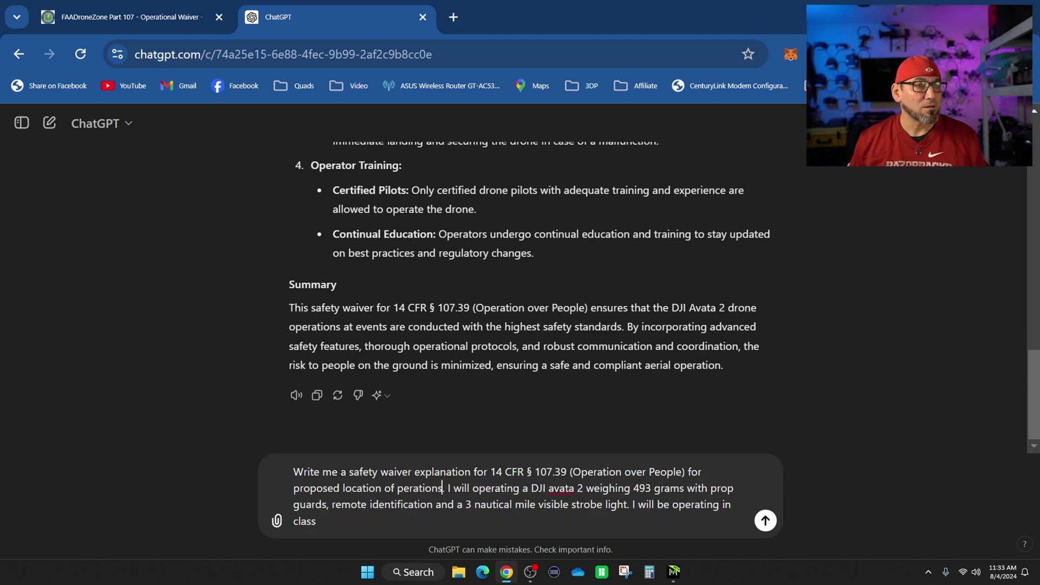
pyautogui.press('BackSpace')
pyautogui.press('BackSpace')
pyautogui.press('BackSpace')
pyautogui.press('BackSpace')
pyautogui.press('BackSpace')
pyautogui.press('BackSpace')
pyautogui.press('BackSpace')
pyautogui.press('BackSpace')
pyautogui.press('BackSpace')
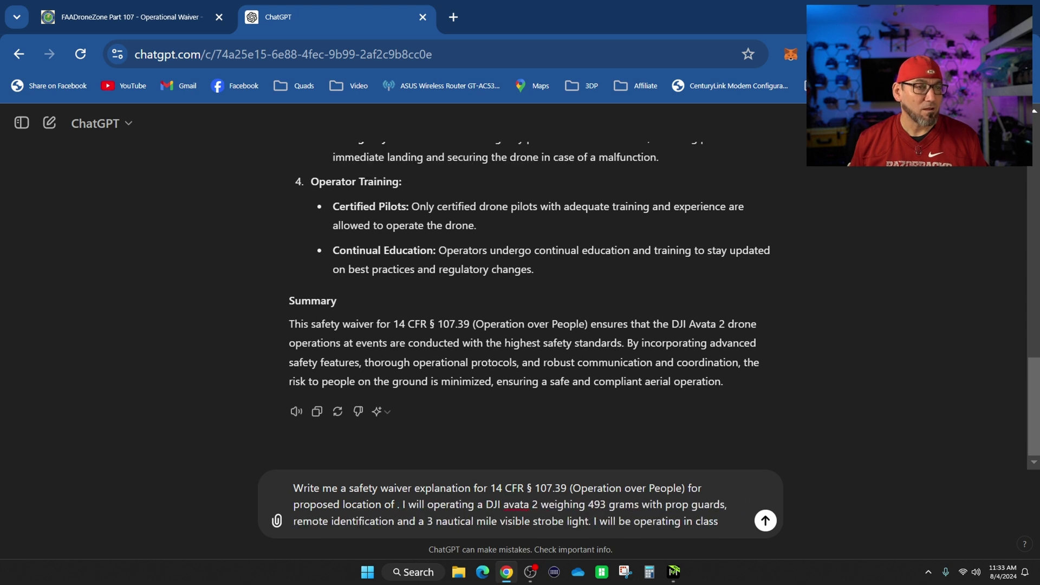
pyautogui.write('operations')
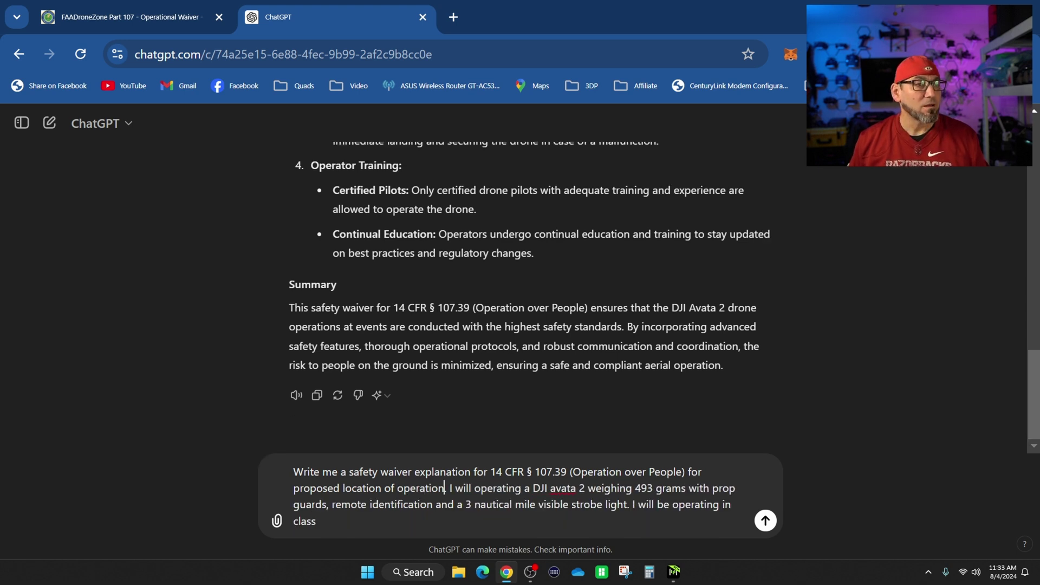
pyautogui.press('Delete')
pyautogui.write('in cla')
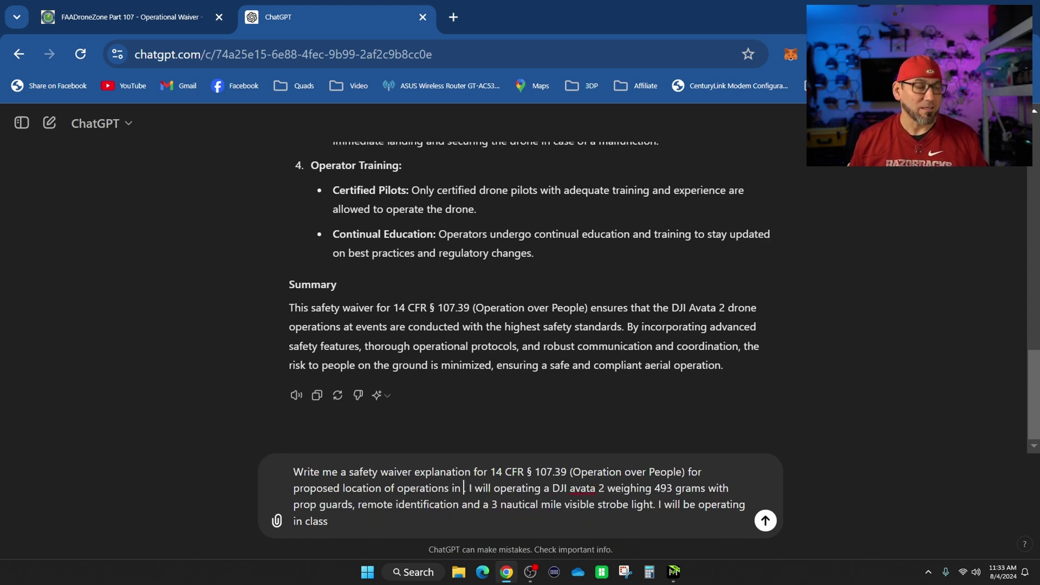
pyautogui.write('ss G')
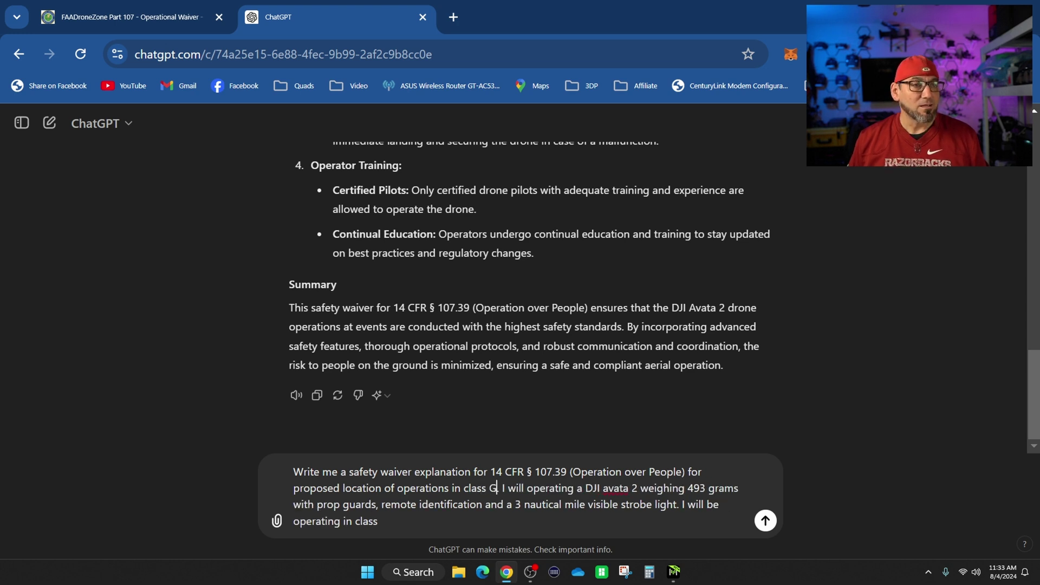
pyautogui.write(' airspace')
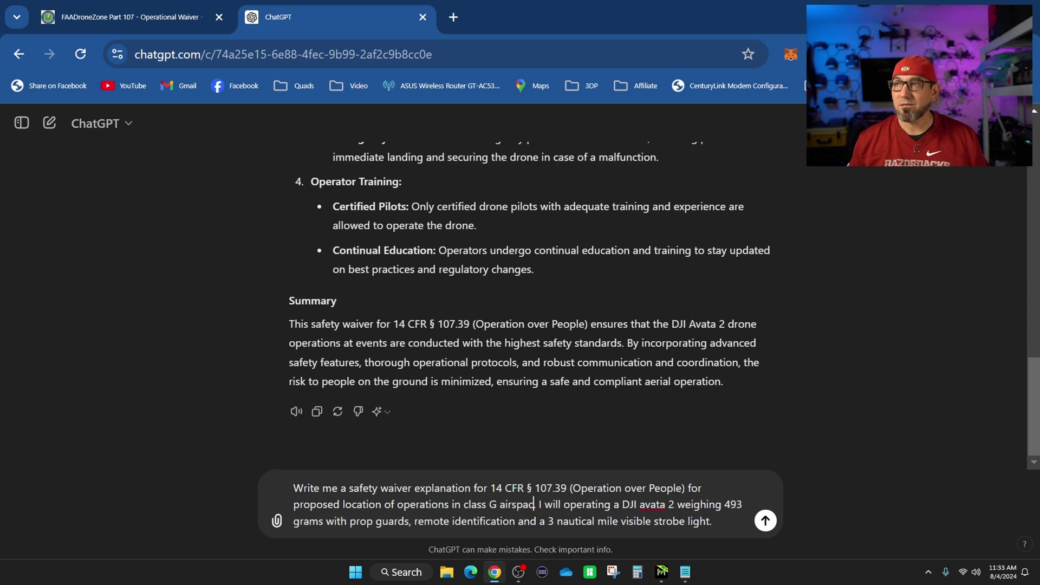
pyautogui.write(' and ')
pyautogui.write('conr')
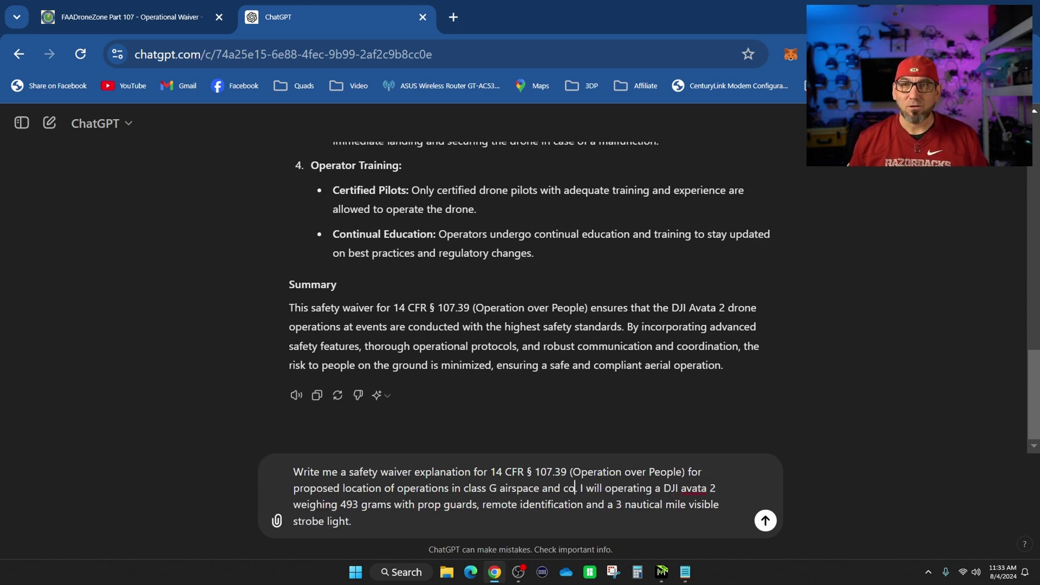
pyautogui.press('BackSpace')
pyautogui.write('trolled air sp')
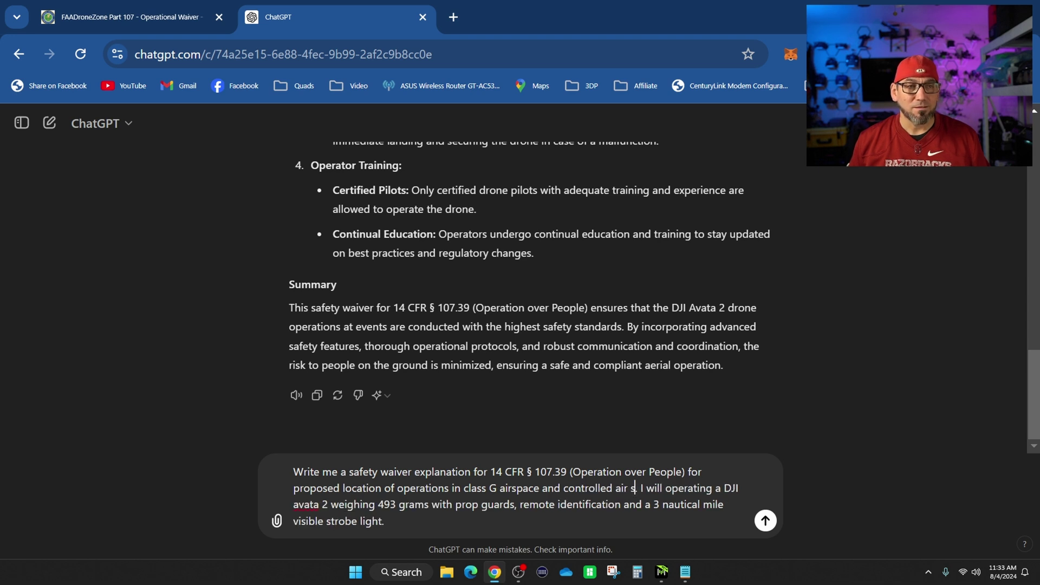
pyautogui.write('ace')
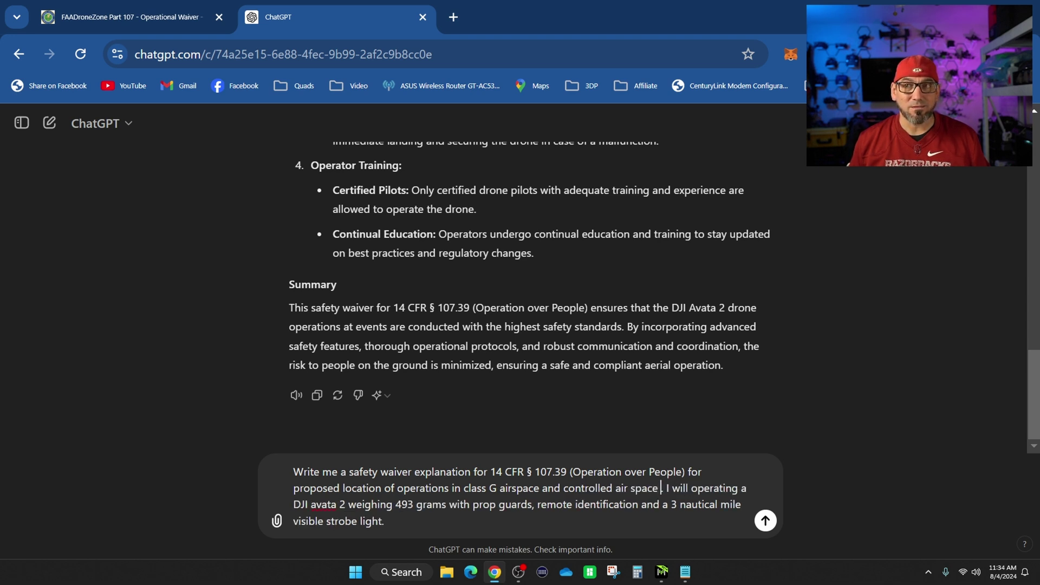
pyautogui.write(' up to ')
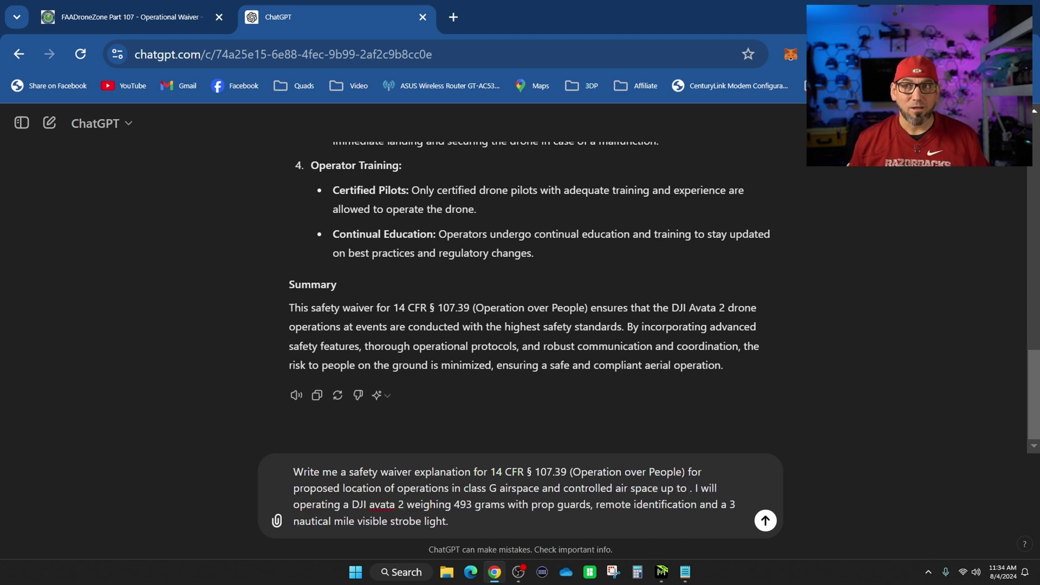
pyautogui.write('UASFM')
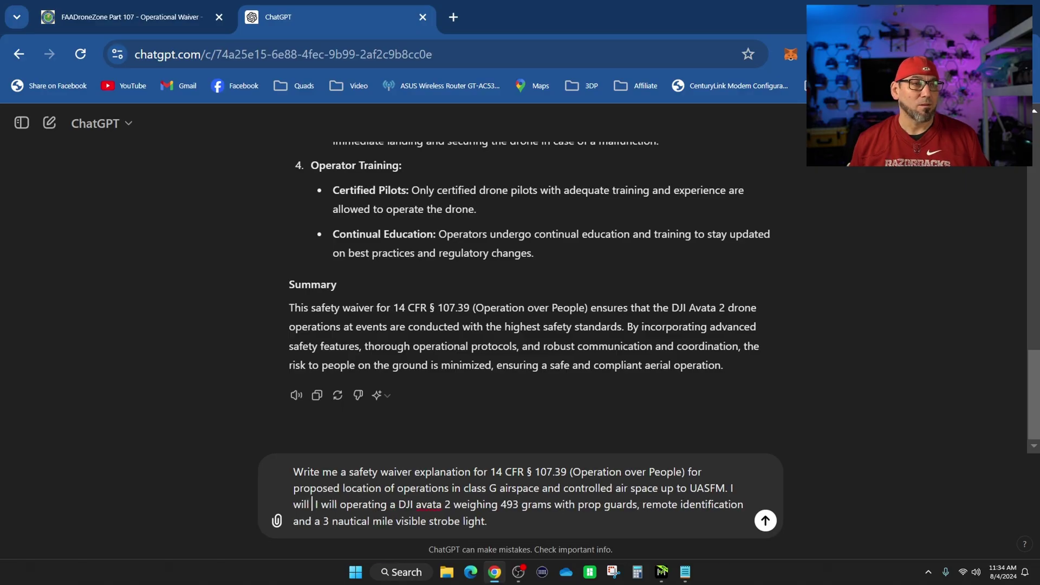
# Step: Add operating up to 400 feet above ground level, with LANCC approval if required
pyautogui.write('operating')
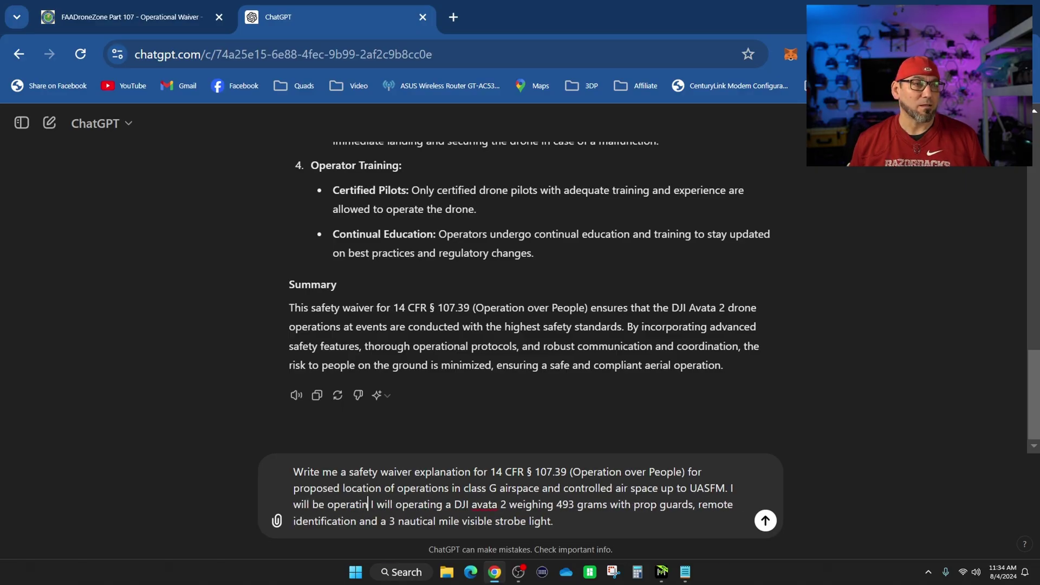
pyautogui.write(' up to')
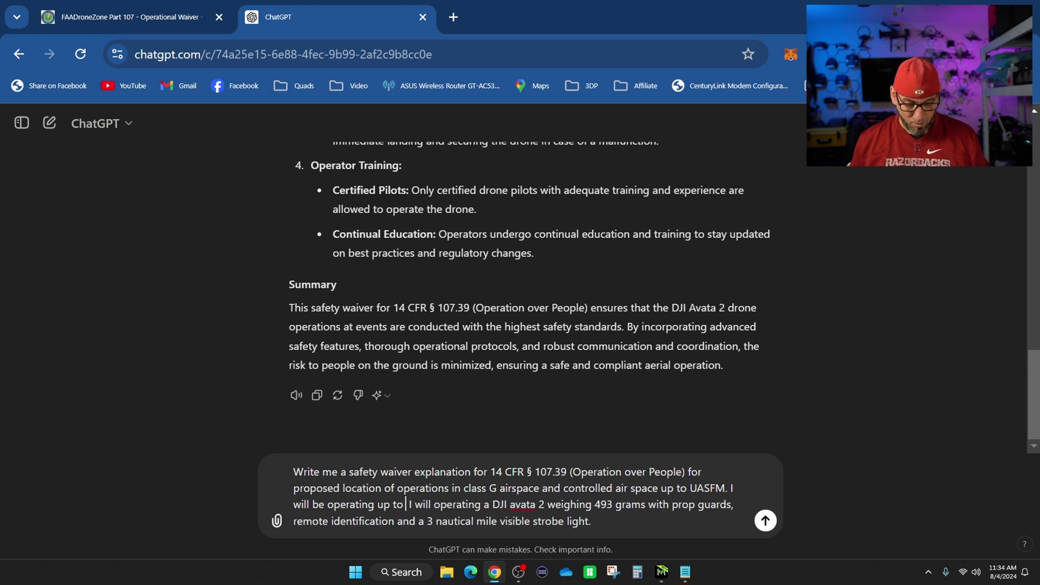
pyautogui.write(' 400')
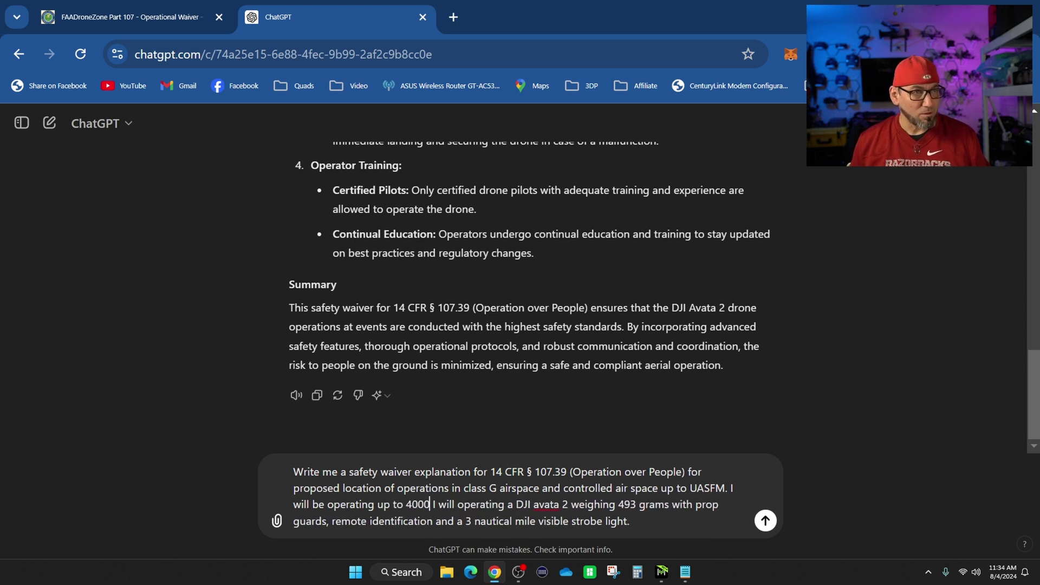
pyautogui.write(' feet')
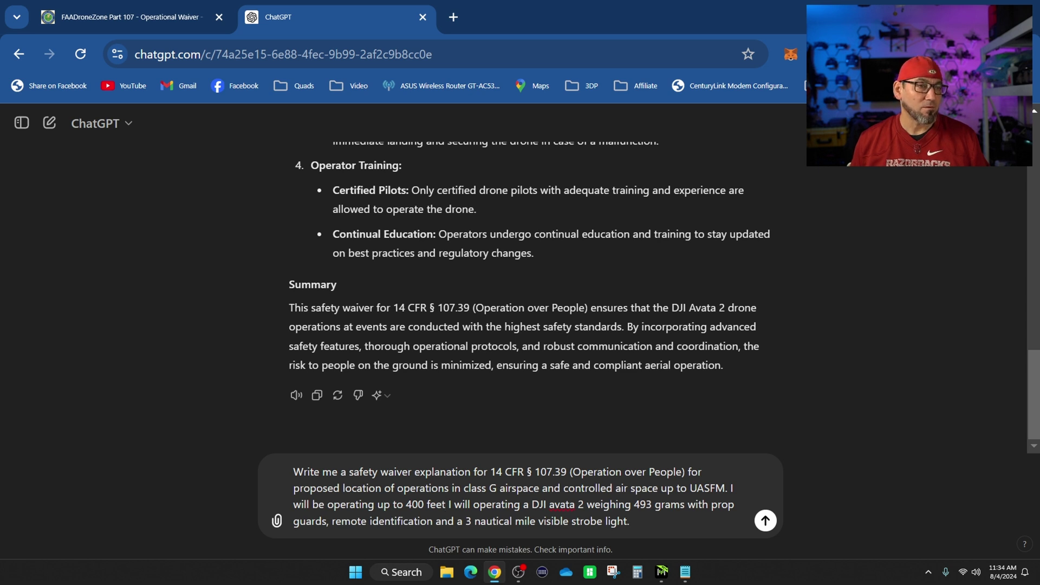
pyautogui.write(' above ground')
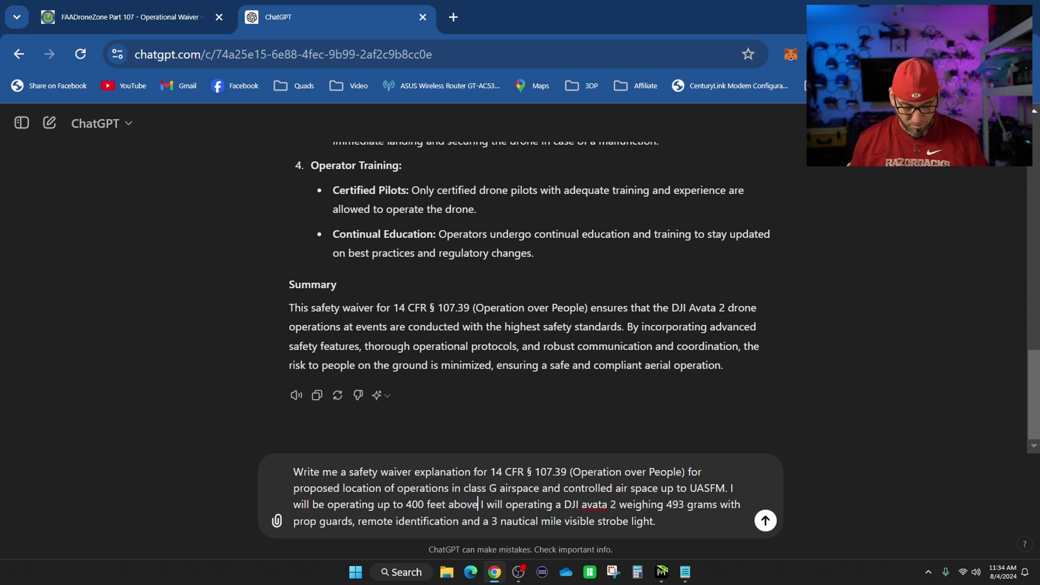
pyautogui.write(' level.')
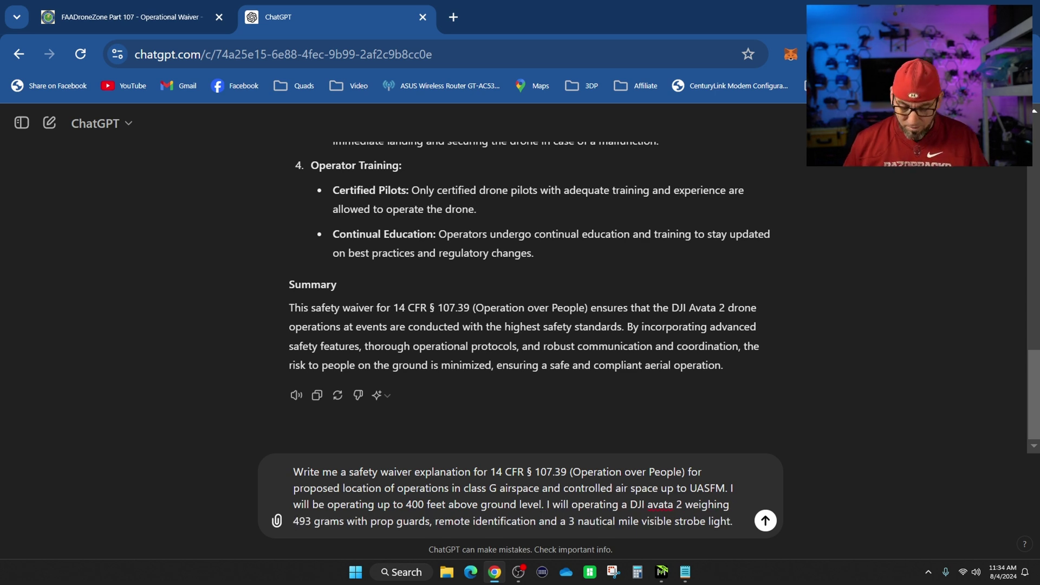
pyautogui.press('BackSpace')
pyautogui.write('and')
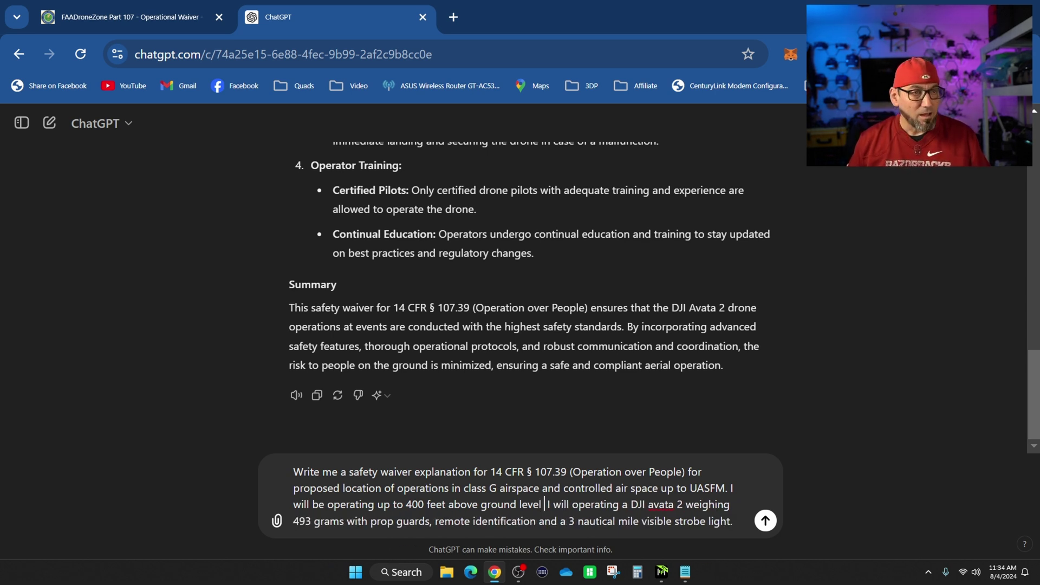
pyautogui.write(' with')
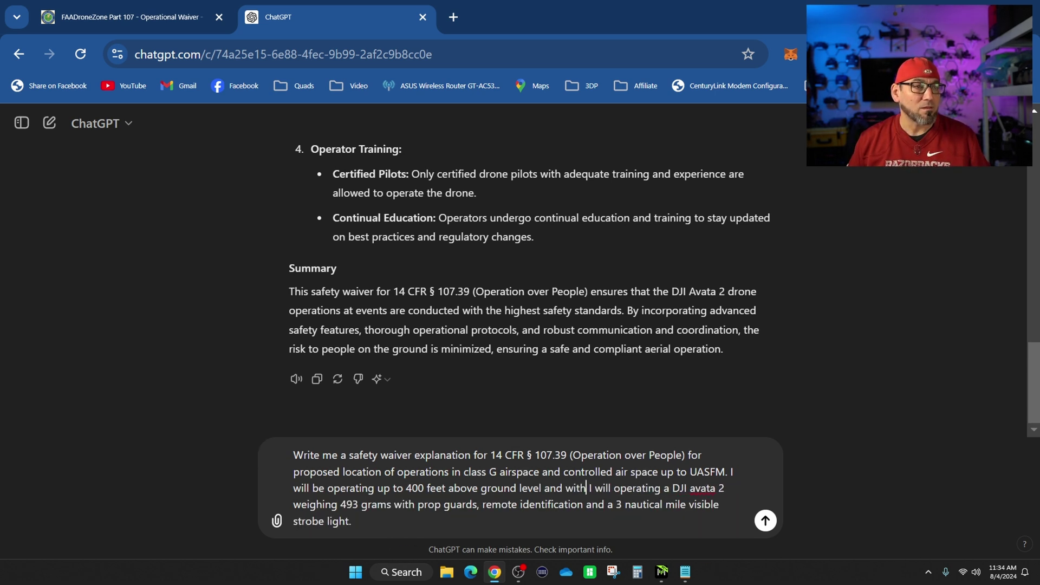
pyautogui.write(' LANCC')
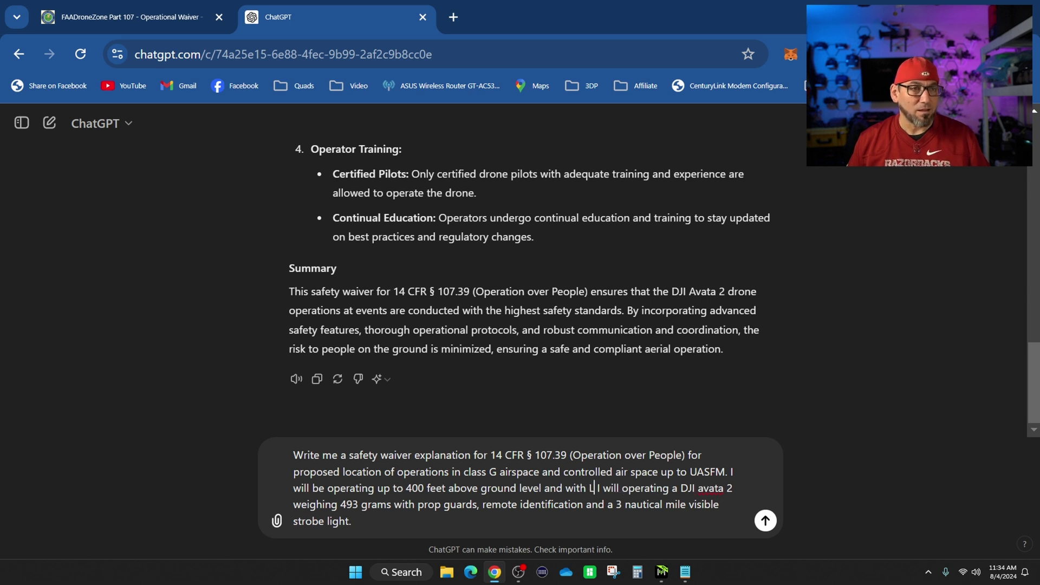
pyautogui.write(' approv')
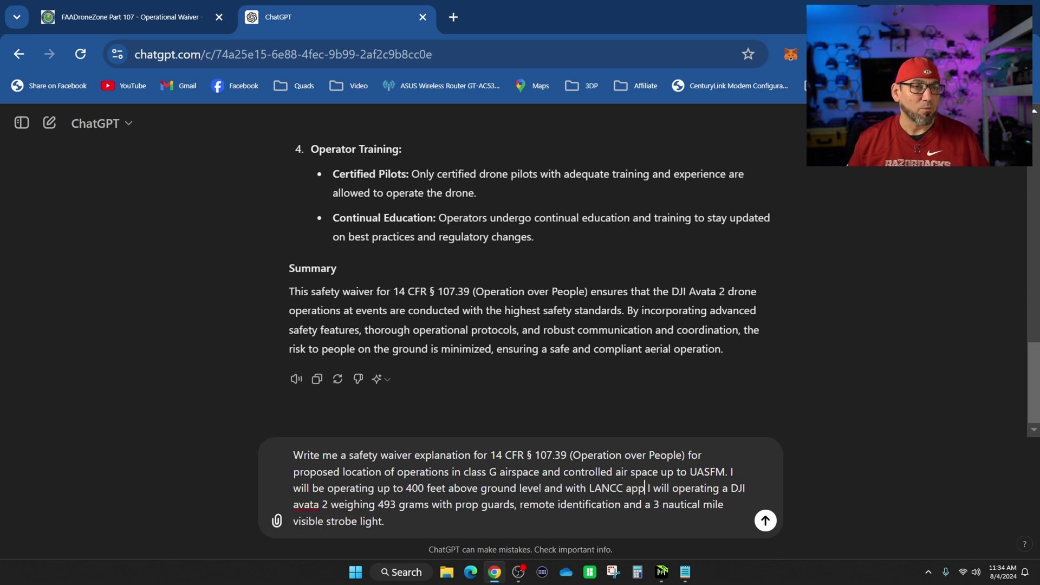
pyautogui.write('al if')
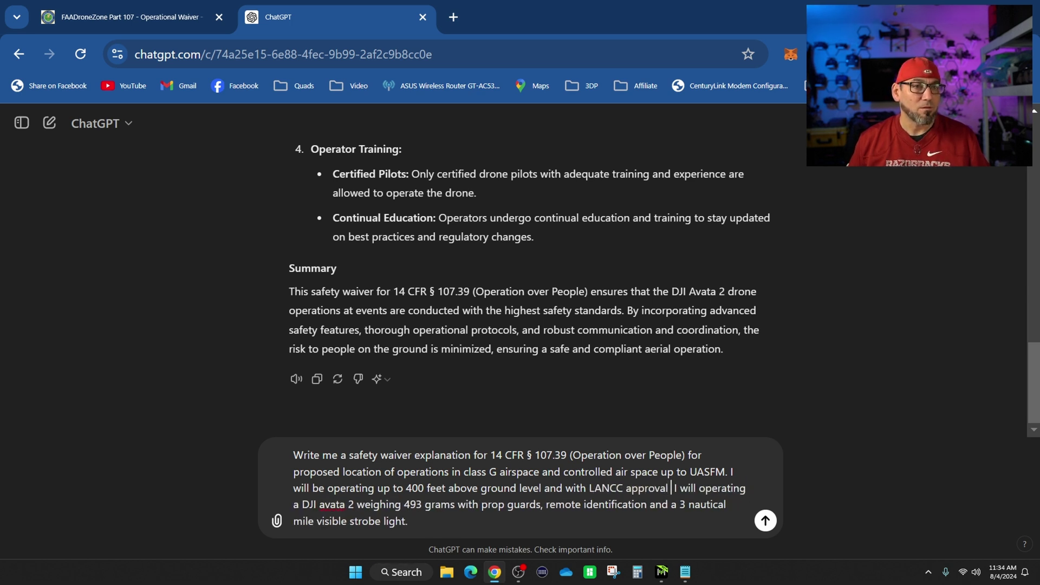
pyautogui.write(' required.')
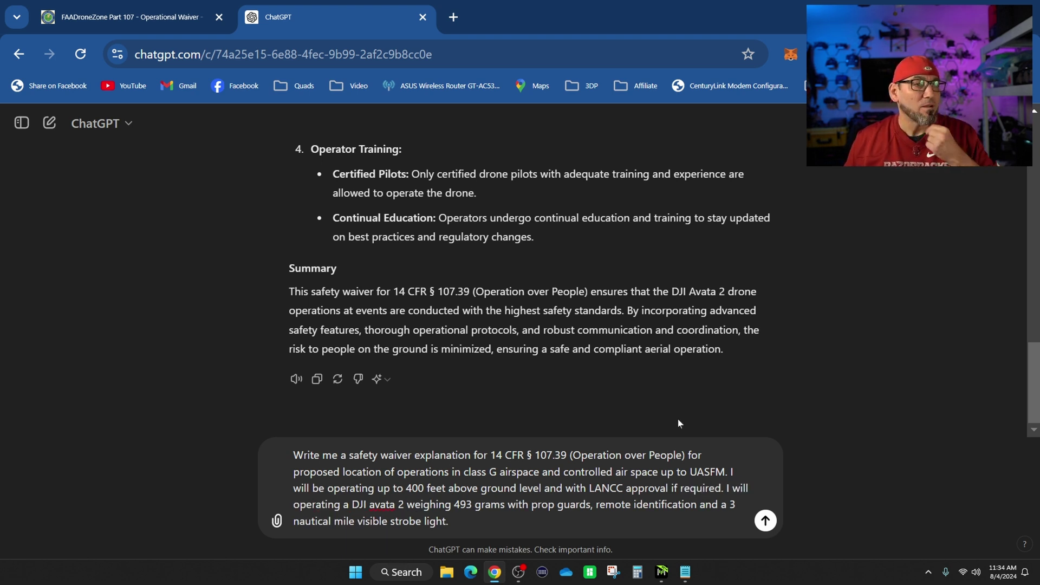
# Step: Send the revised prompt and read through ChatGPT's new Class G and controlled-airspace explanation
pyautogui.press('Return')
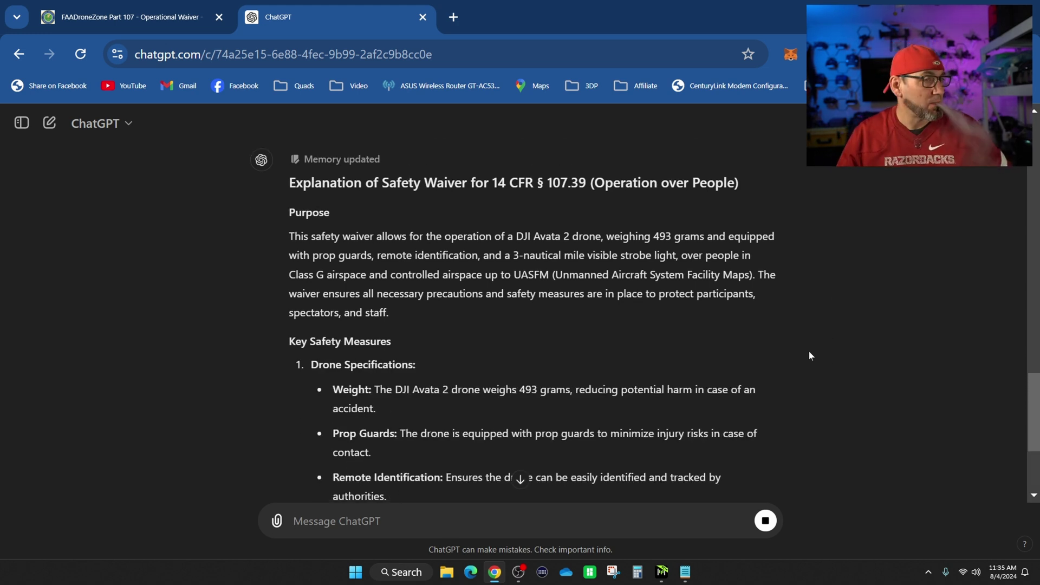
pyautogui.scroll(-4, 796, 353)
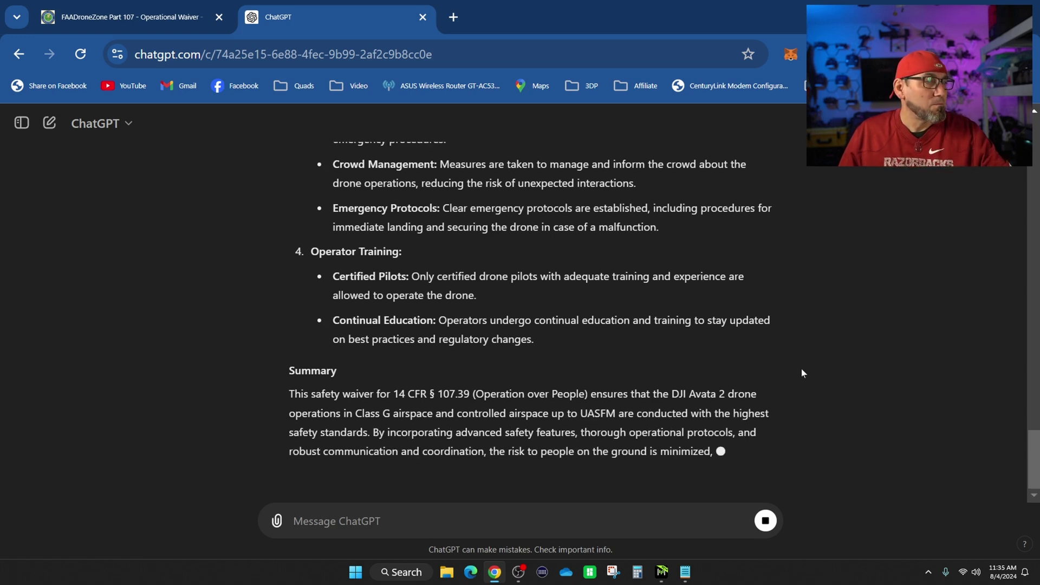
pyautogui.scroll(10, 797, 372)
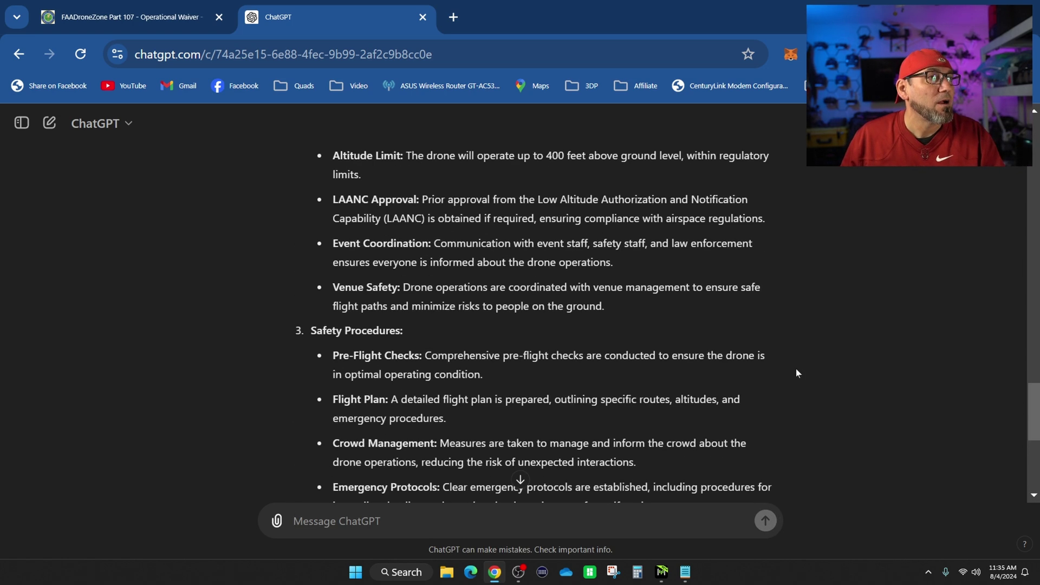
pyautogui.scroll(3, 797, 370)
pyautogui.scroll(3, 801, 373)
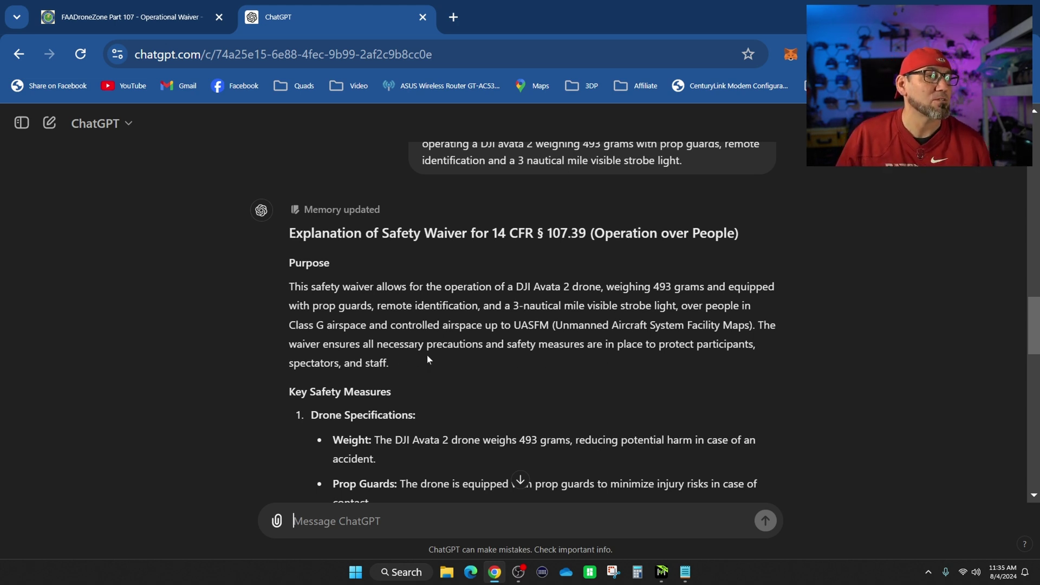
pyautogui.scroll(-2, 427, 356)
pyautogui.scroll(-4, 412, 379)
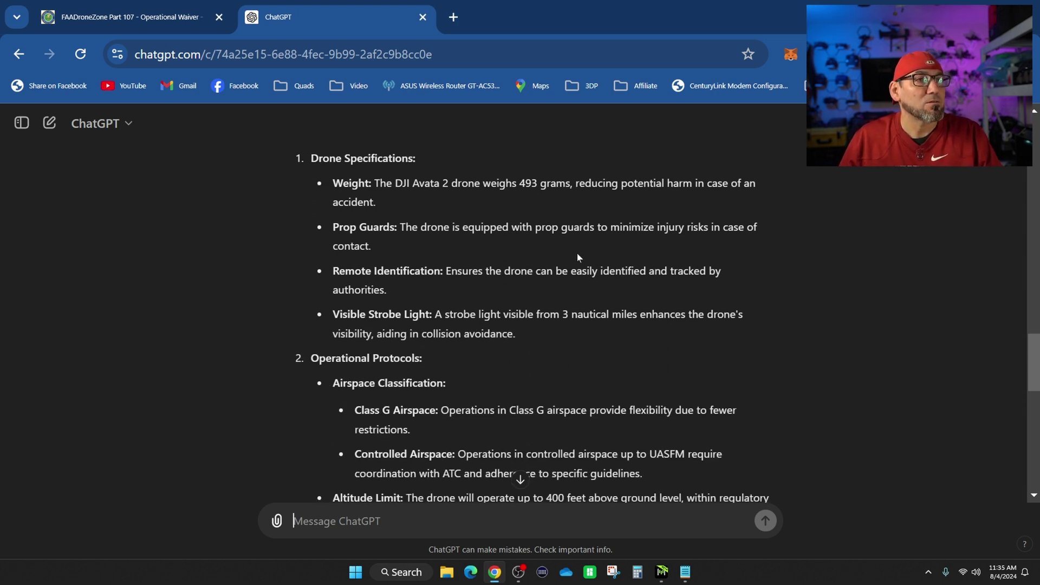
pyautogui.scroll(-2, 471, 356)
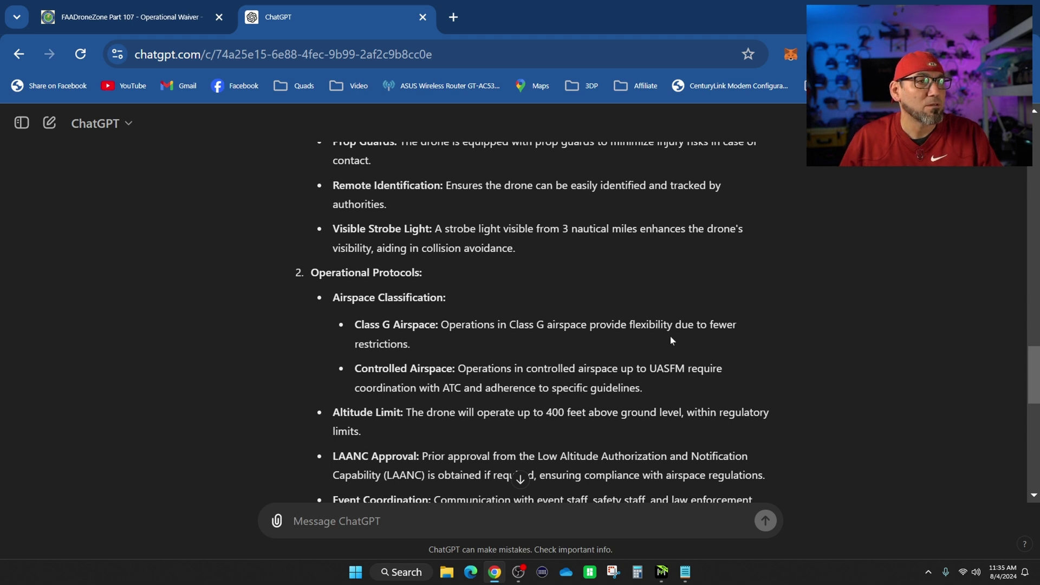
pyautogui.scroll(-2, 468, 347)
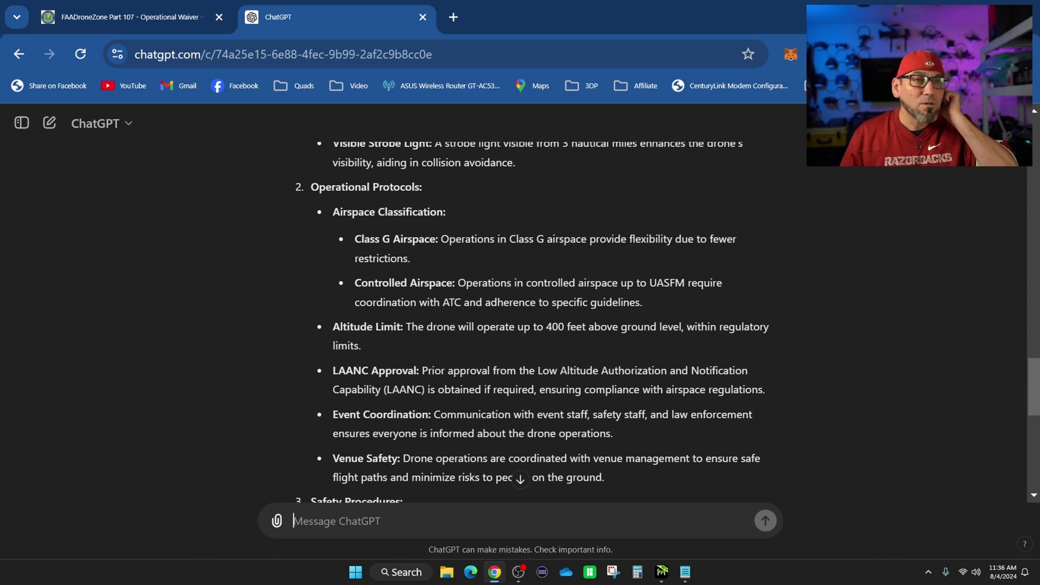
pyautogui.scroll(-2, 502, 405)
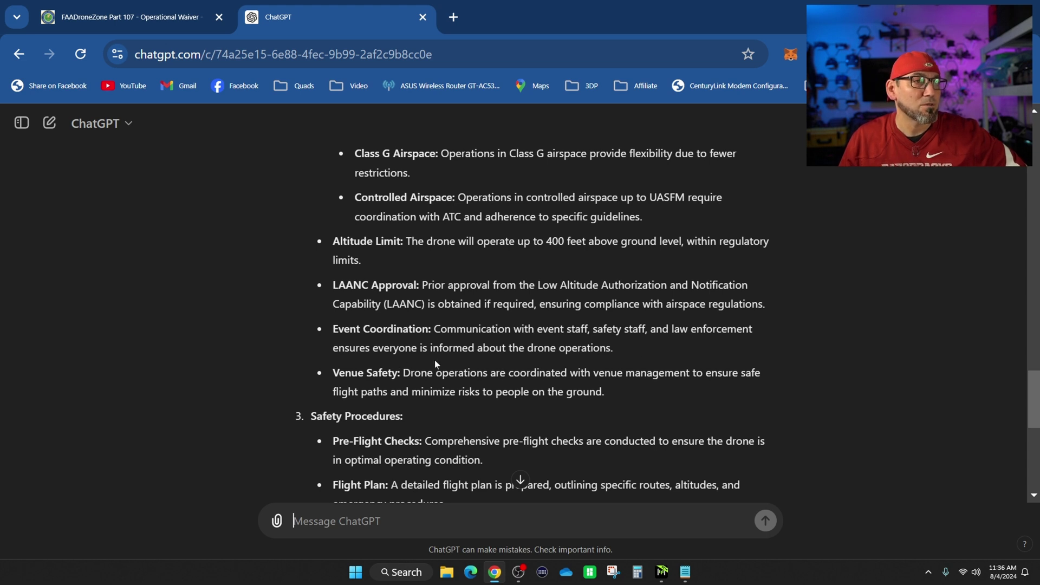
pyautogui.scroll(-3, 435, 405)
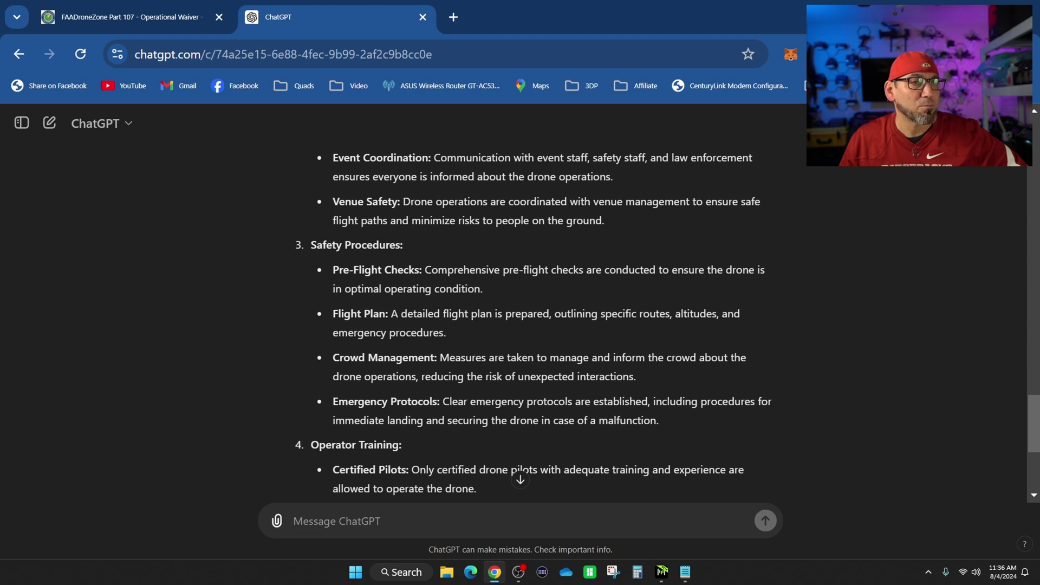
pyautogui.scroll(-5, 414, 437)
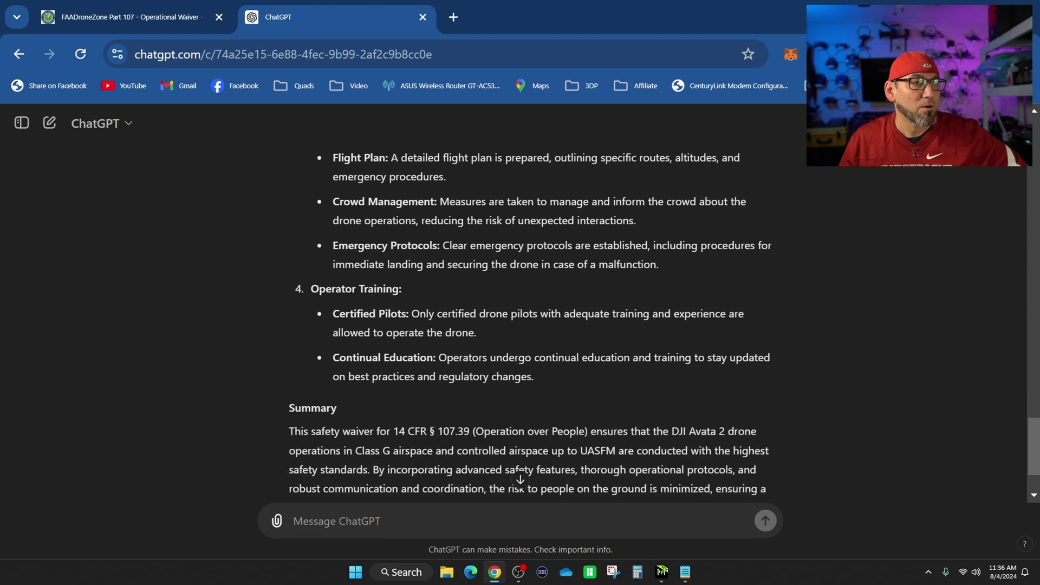
# Step: Select the revised reply text for copying
pyautogui.moveTo(472, 415); pyautogui.dragTo(498, 465)
pyautogui.click(266, 205)
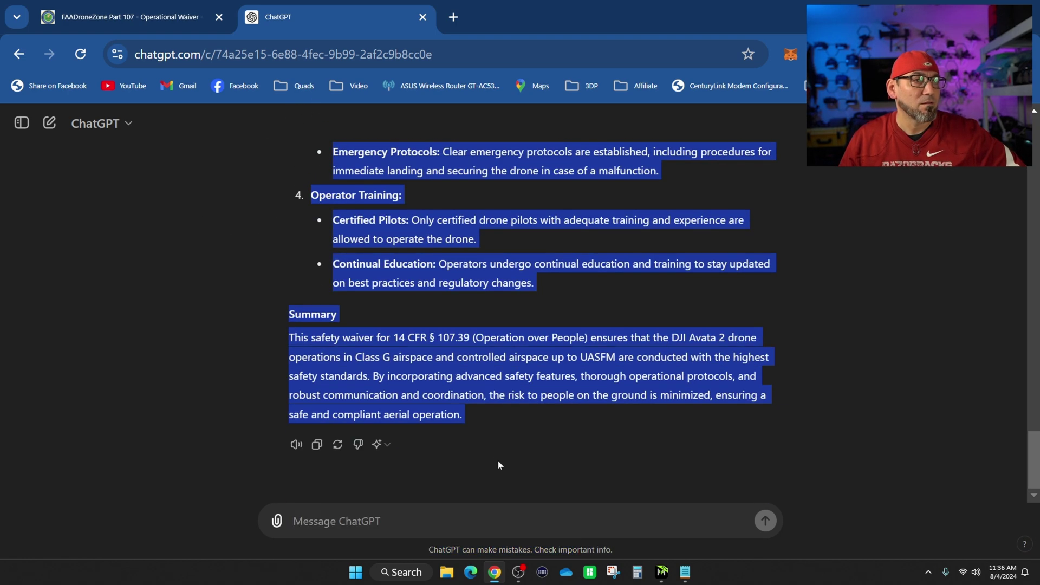
pyautogui.rightClick(473, 382)
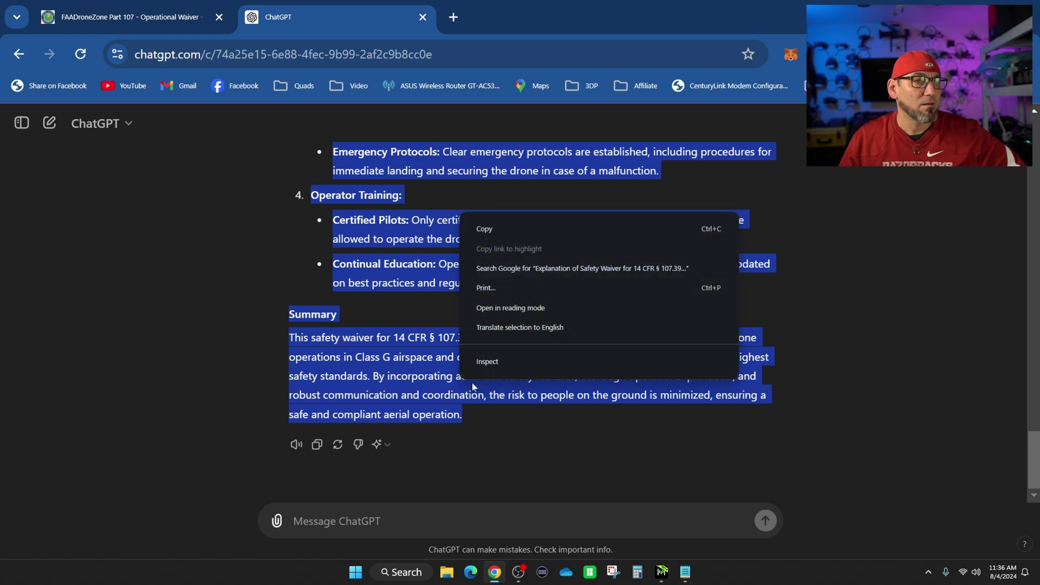
# Step: Copy the revised explanation and paste it into FAADroneZone's Proposed Location box
pyautogui.click(491, 230)
pyautogui.click(151, 22)
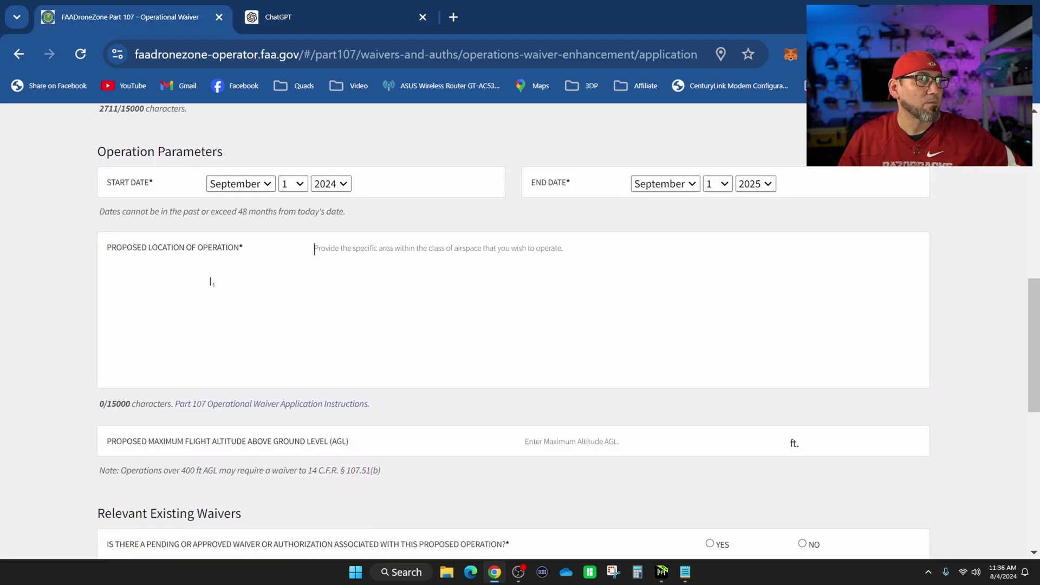
pyautogui.rightClick(337, 251)
pyautogui.click(360, 398)
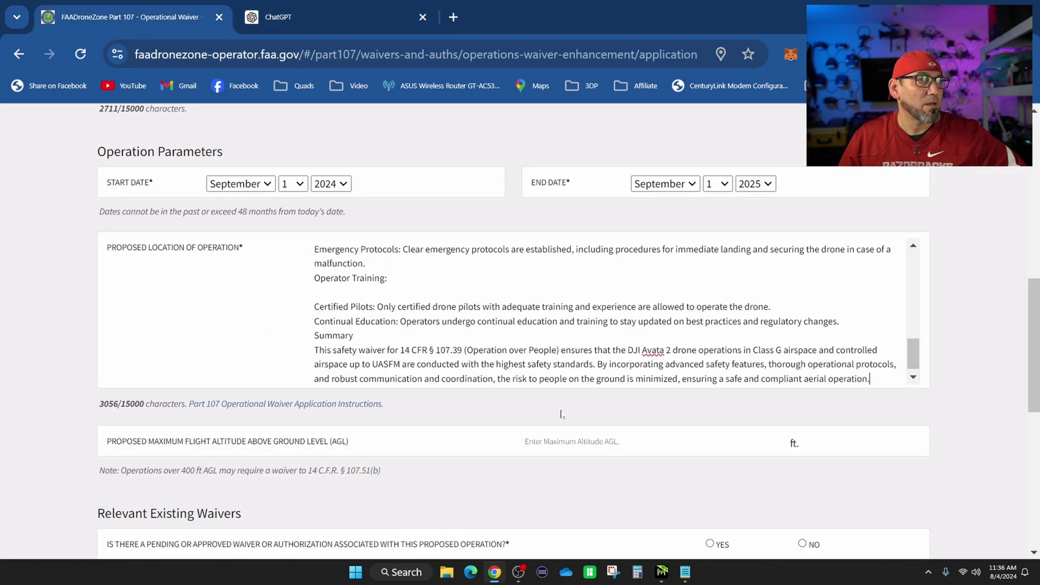
# Step: Set maximum altitude to 400 feet, answer No to existing waivers, and continue
pyautogui.scroll(-3, 386, 451)
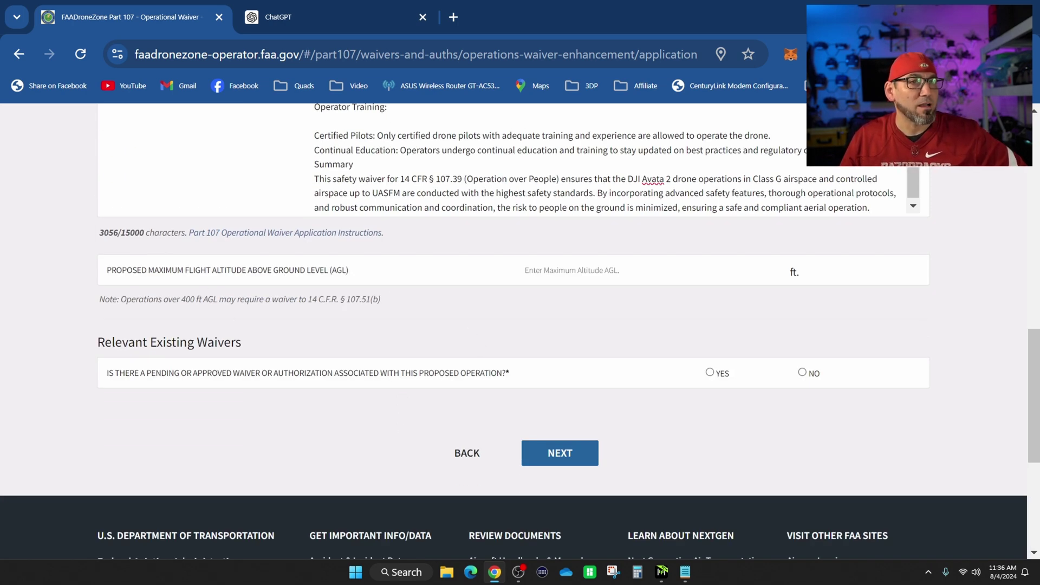
pyautogui.click(651, 270)
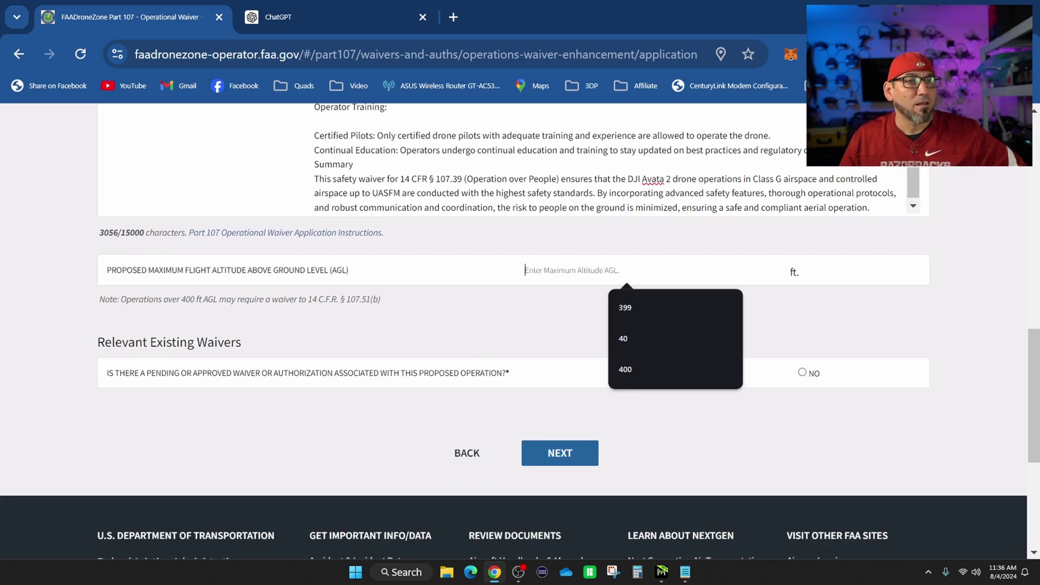
pyautogui.click(640, 374)
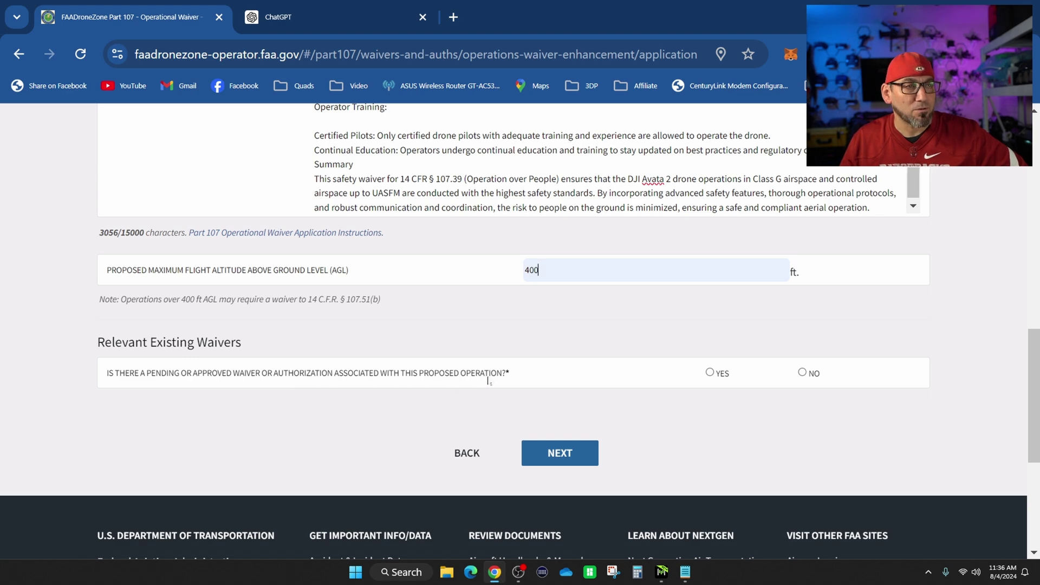
pyautogui.click(803, 374)
pyautogui.click(564, 453)
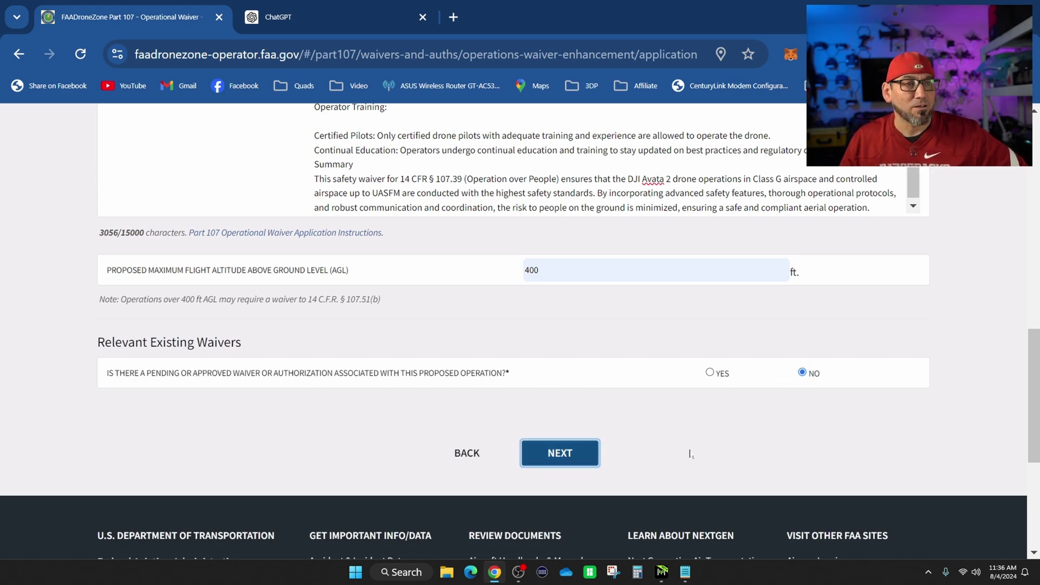
# Step: Choose the Avata 2 from Registered Inventory and submit the waiver application
pyautogui.scroll(-6, 615, 411)
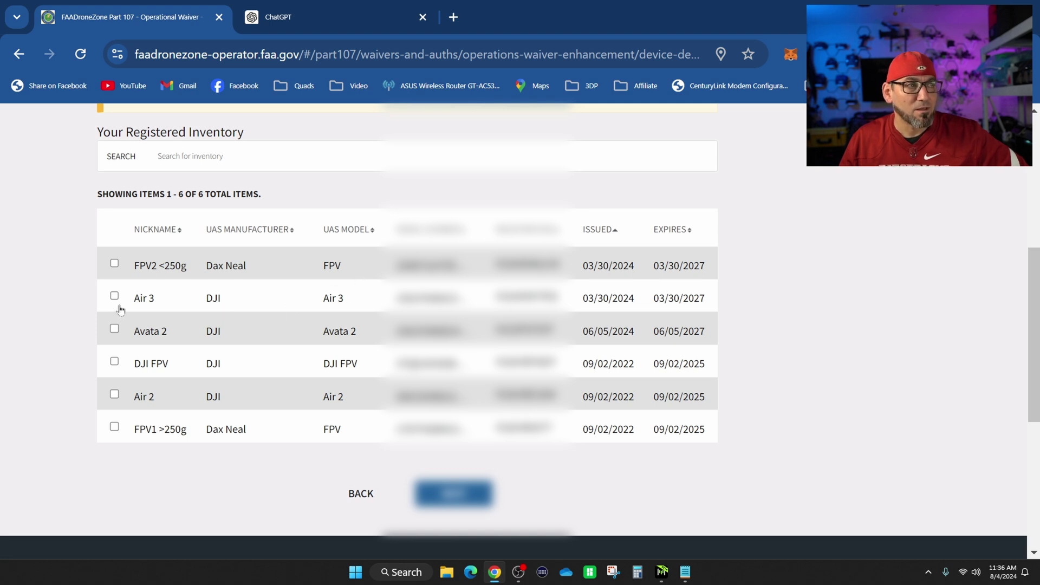
pyautogui.click(114, 329)
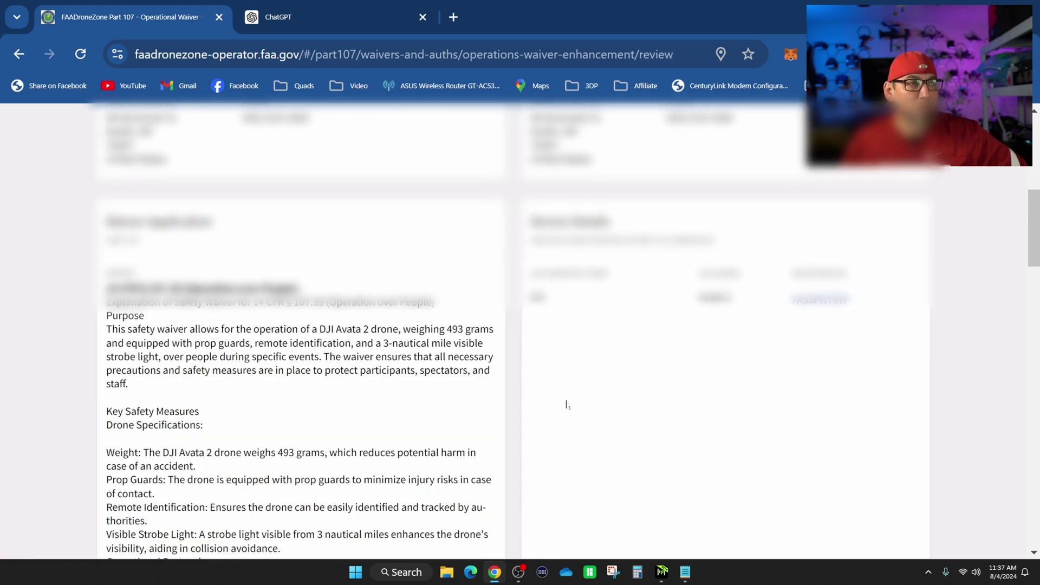
pyautogui.scroll(-10, 567, 406)
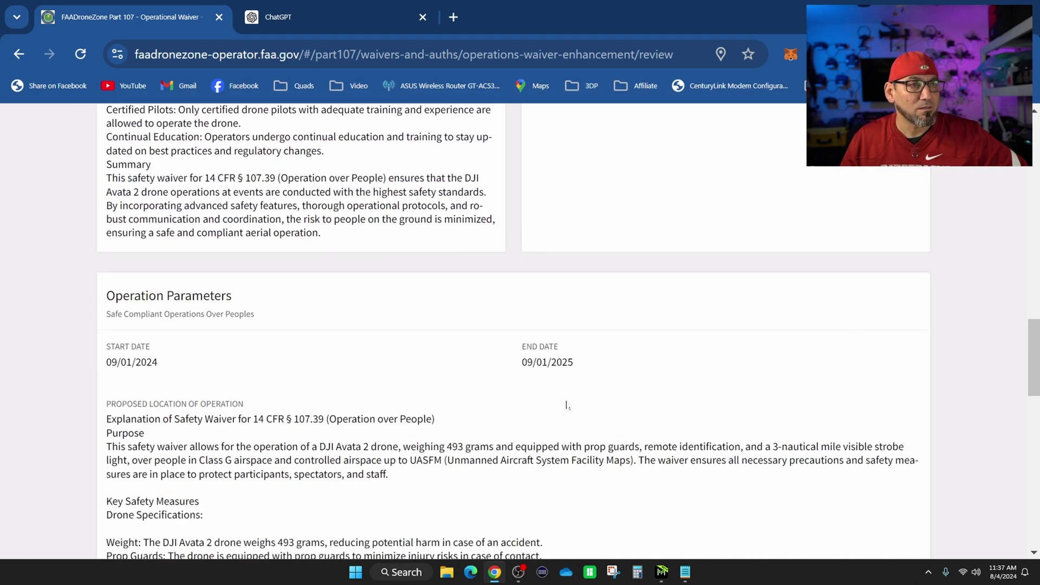
pyautogui.scroll(-10, 567, 405)
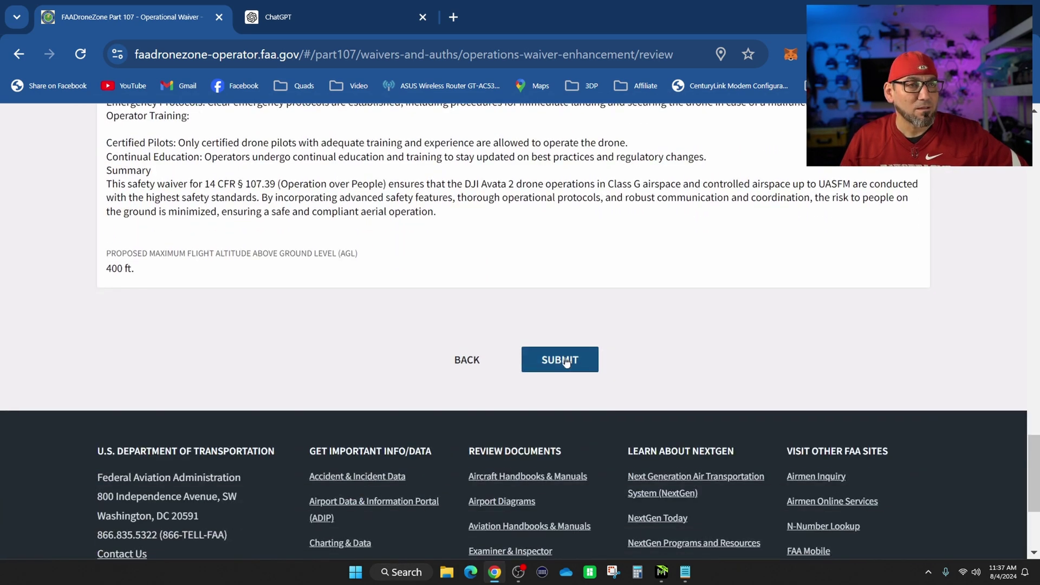
pyautogui.click(566, 360)
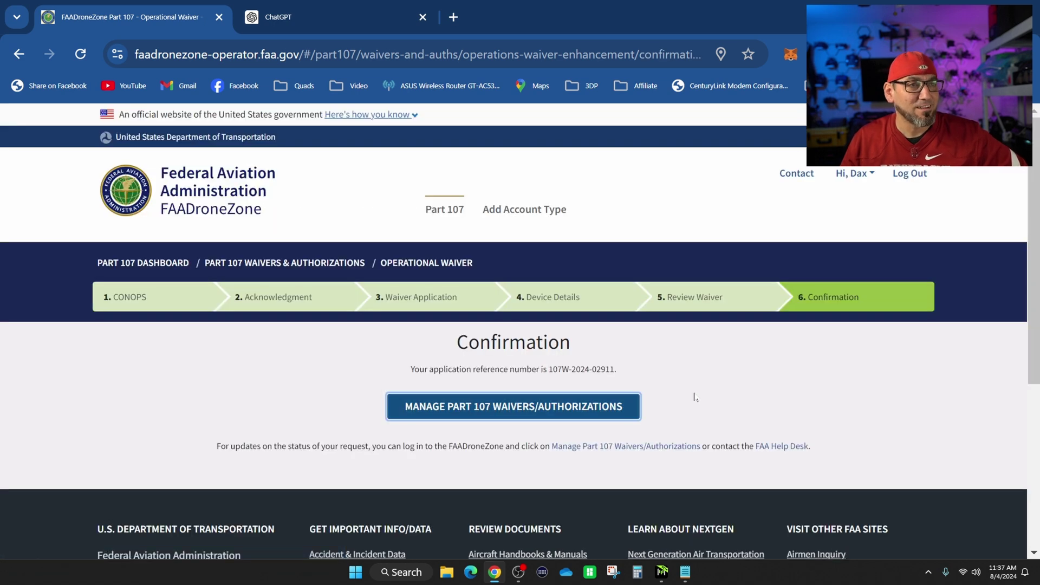